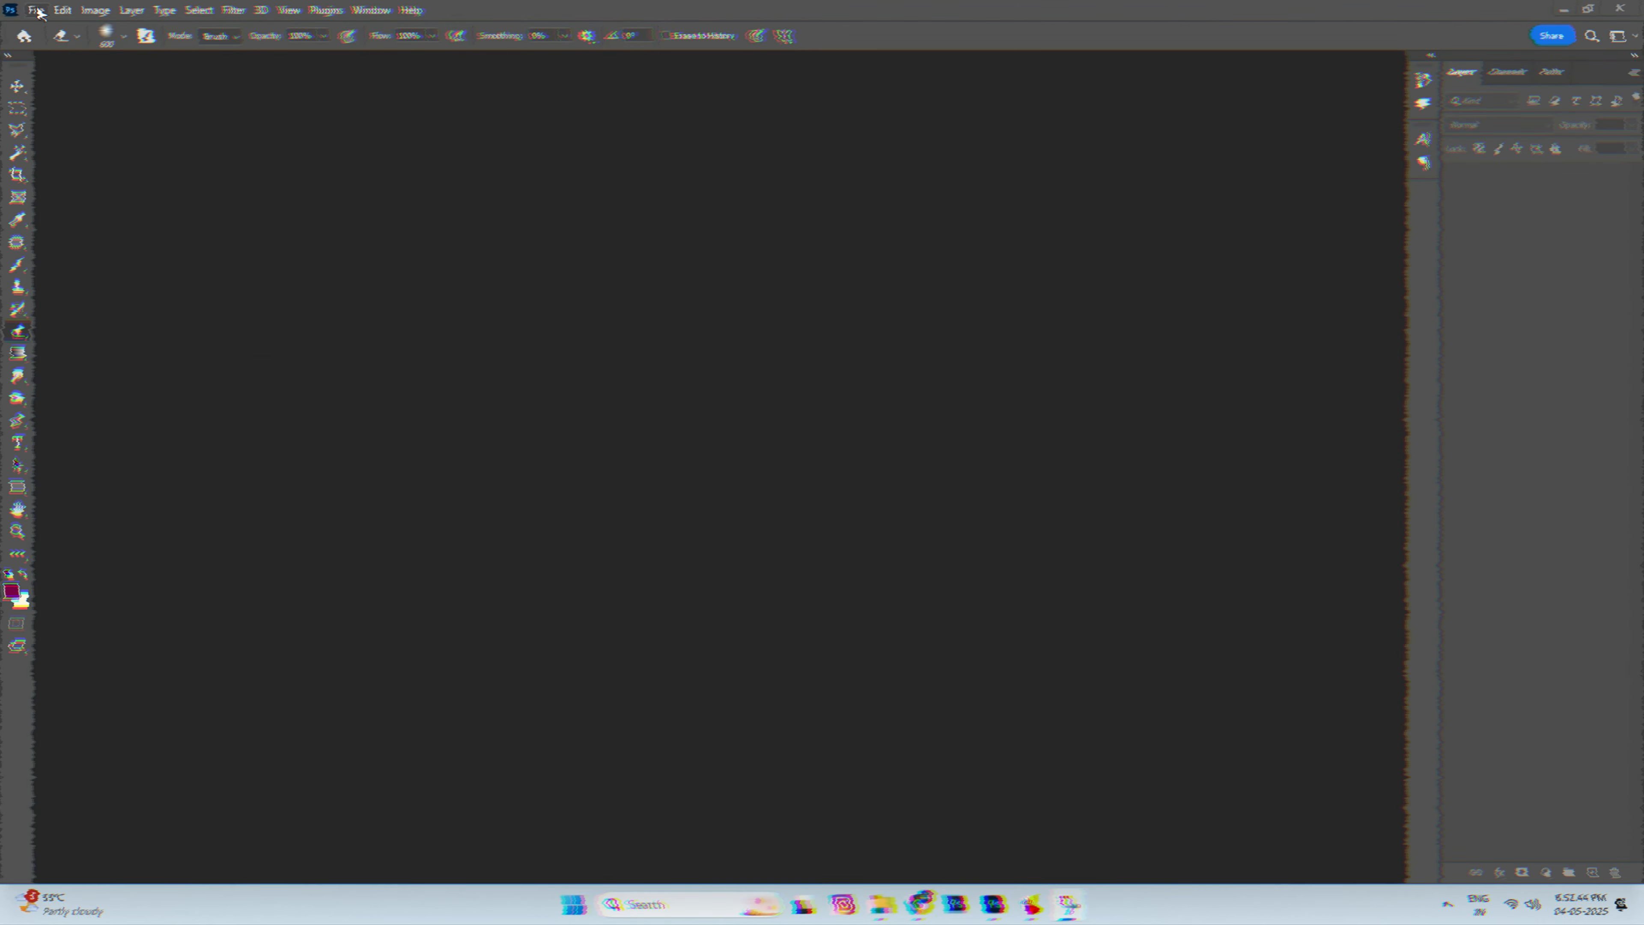
Step: Open the 01 parchment background image from the 01 wedding post folder and activate the Move tool
click(38, 10)
click(48, 44)
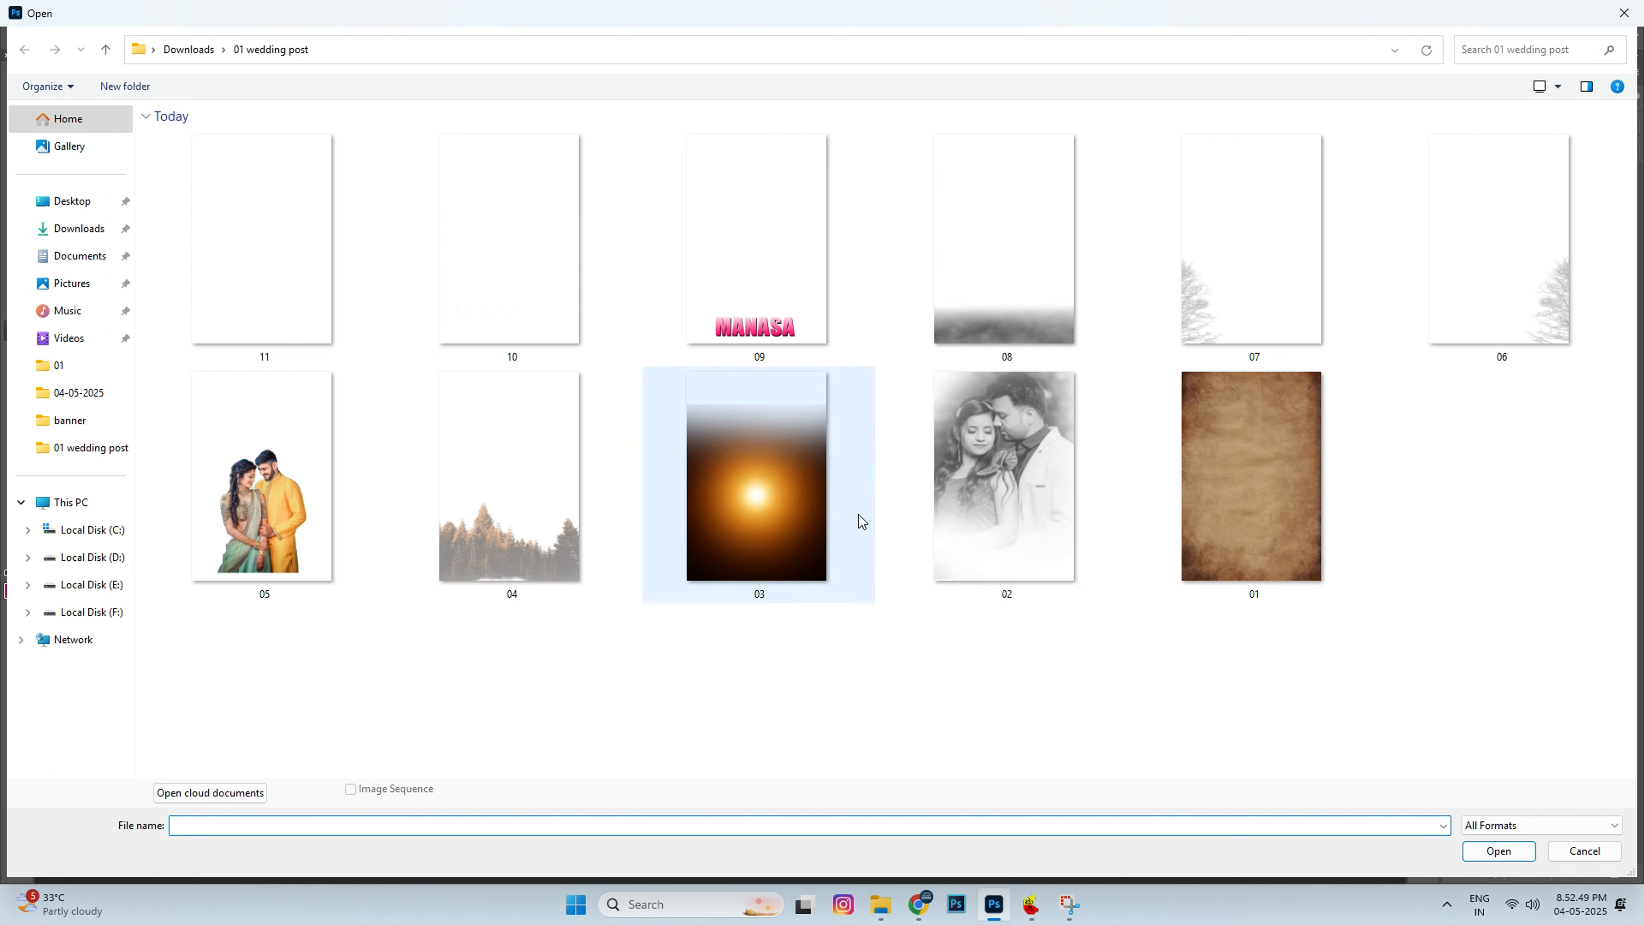
double_click(1199, 543)
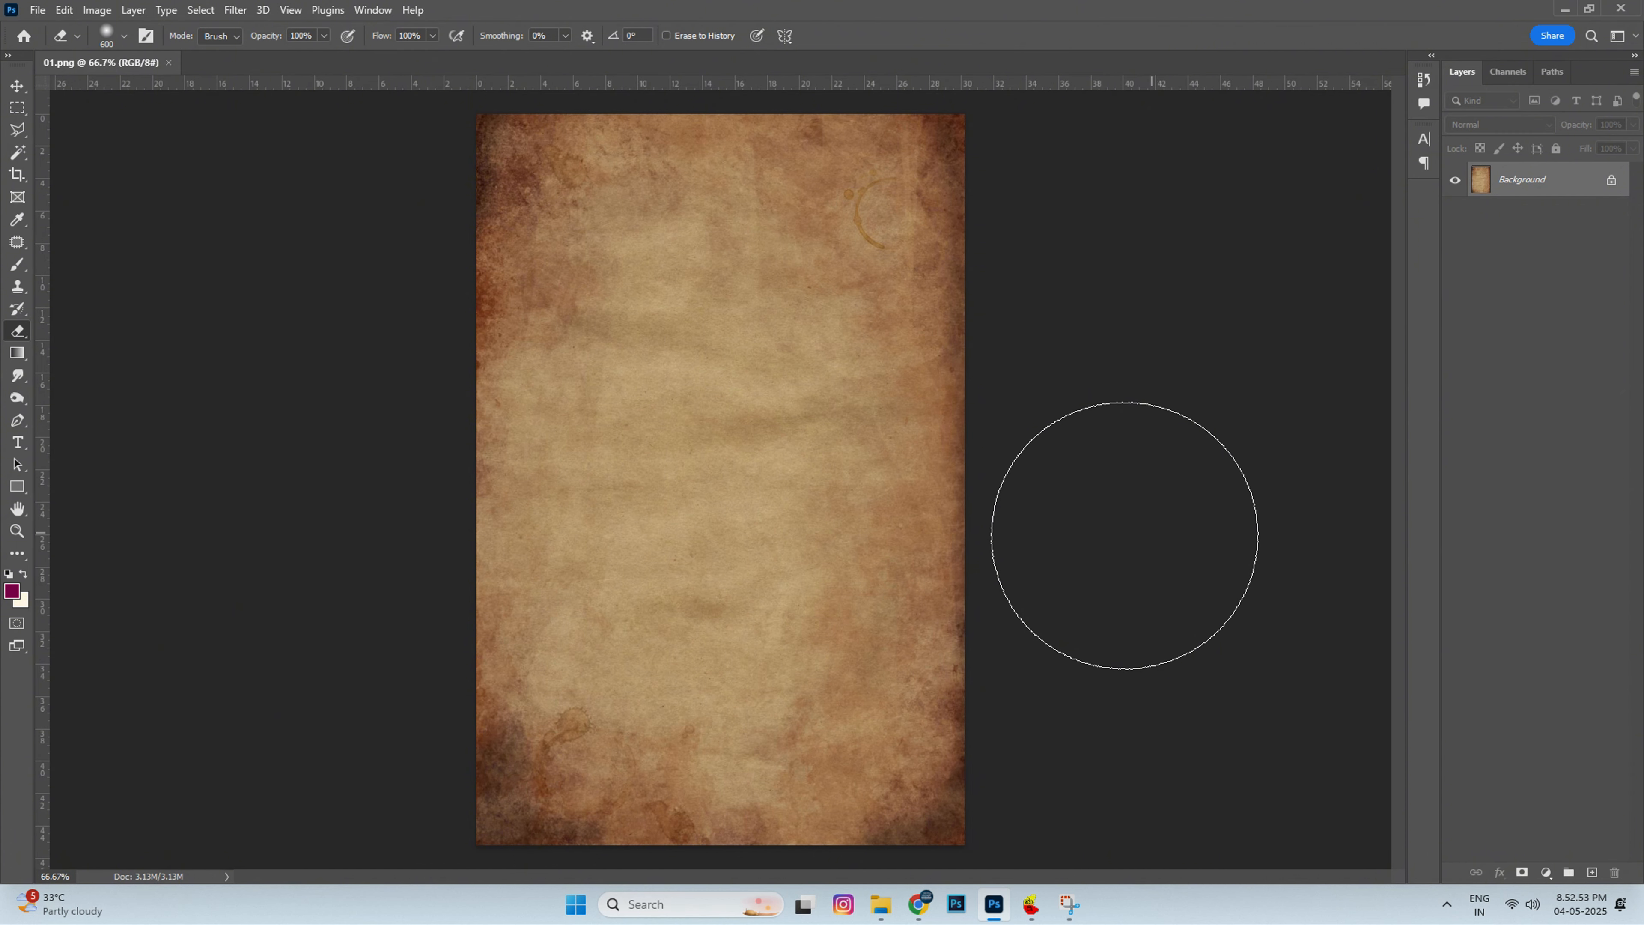
click(17, 87)
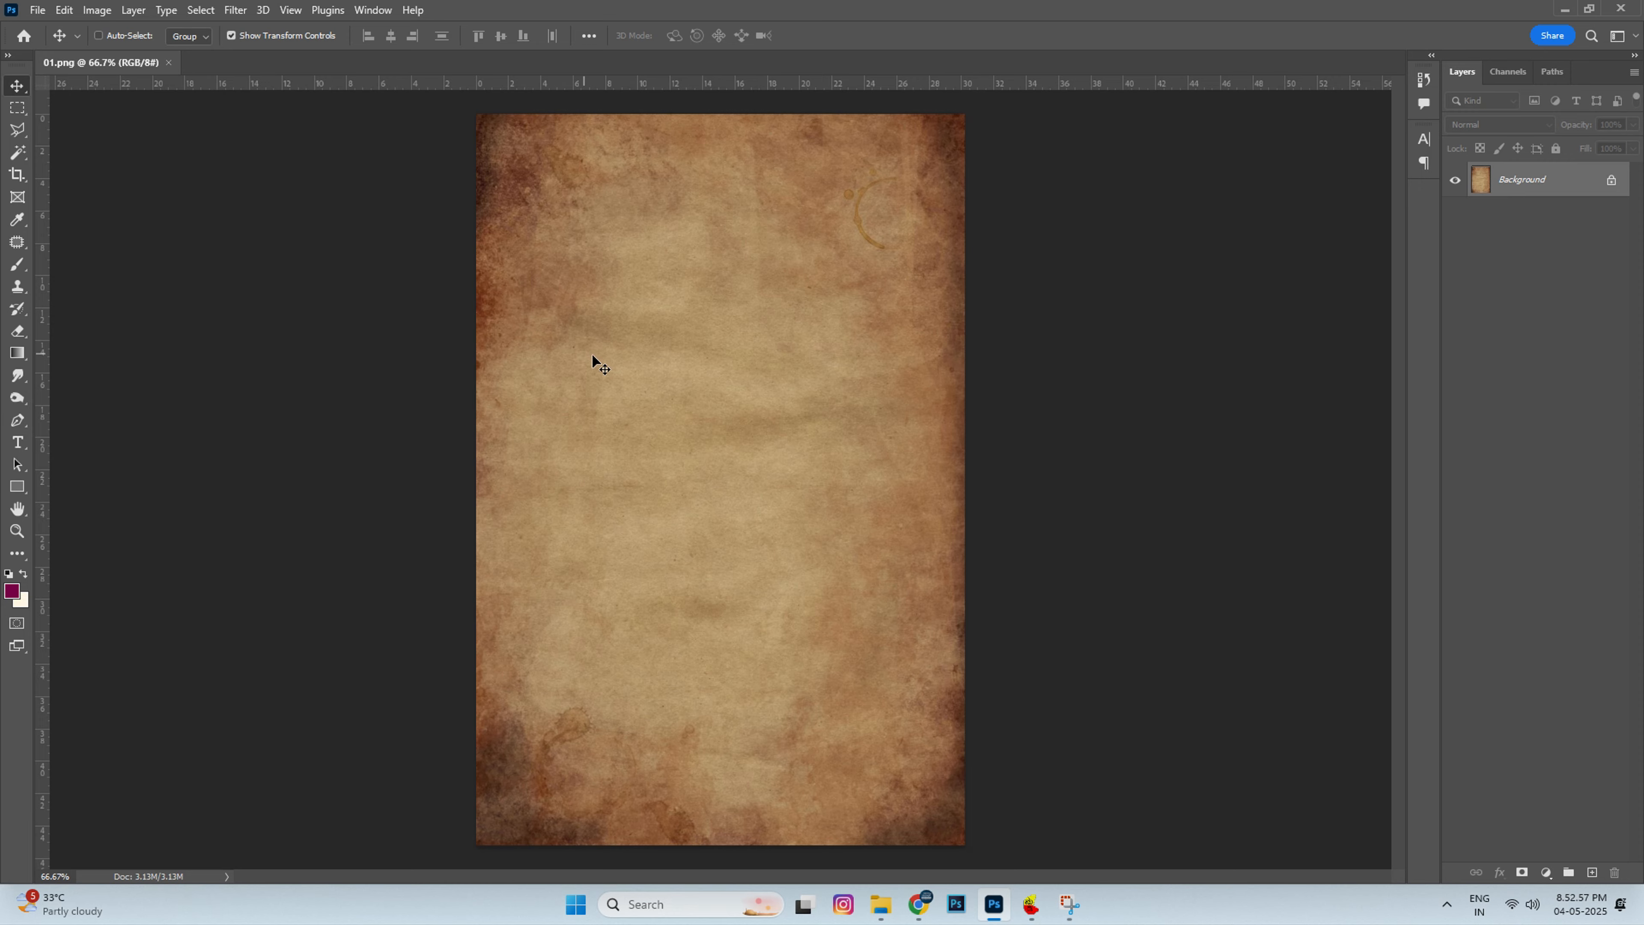
scroll(661, 424, up, 4)
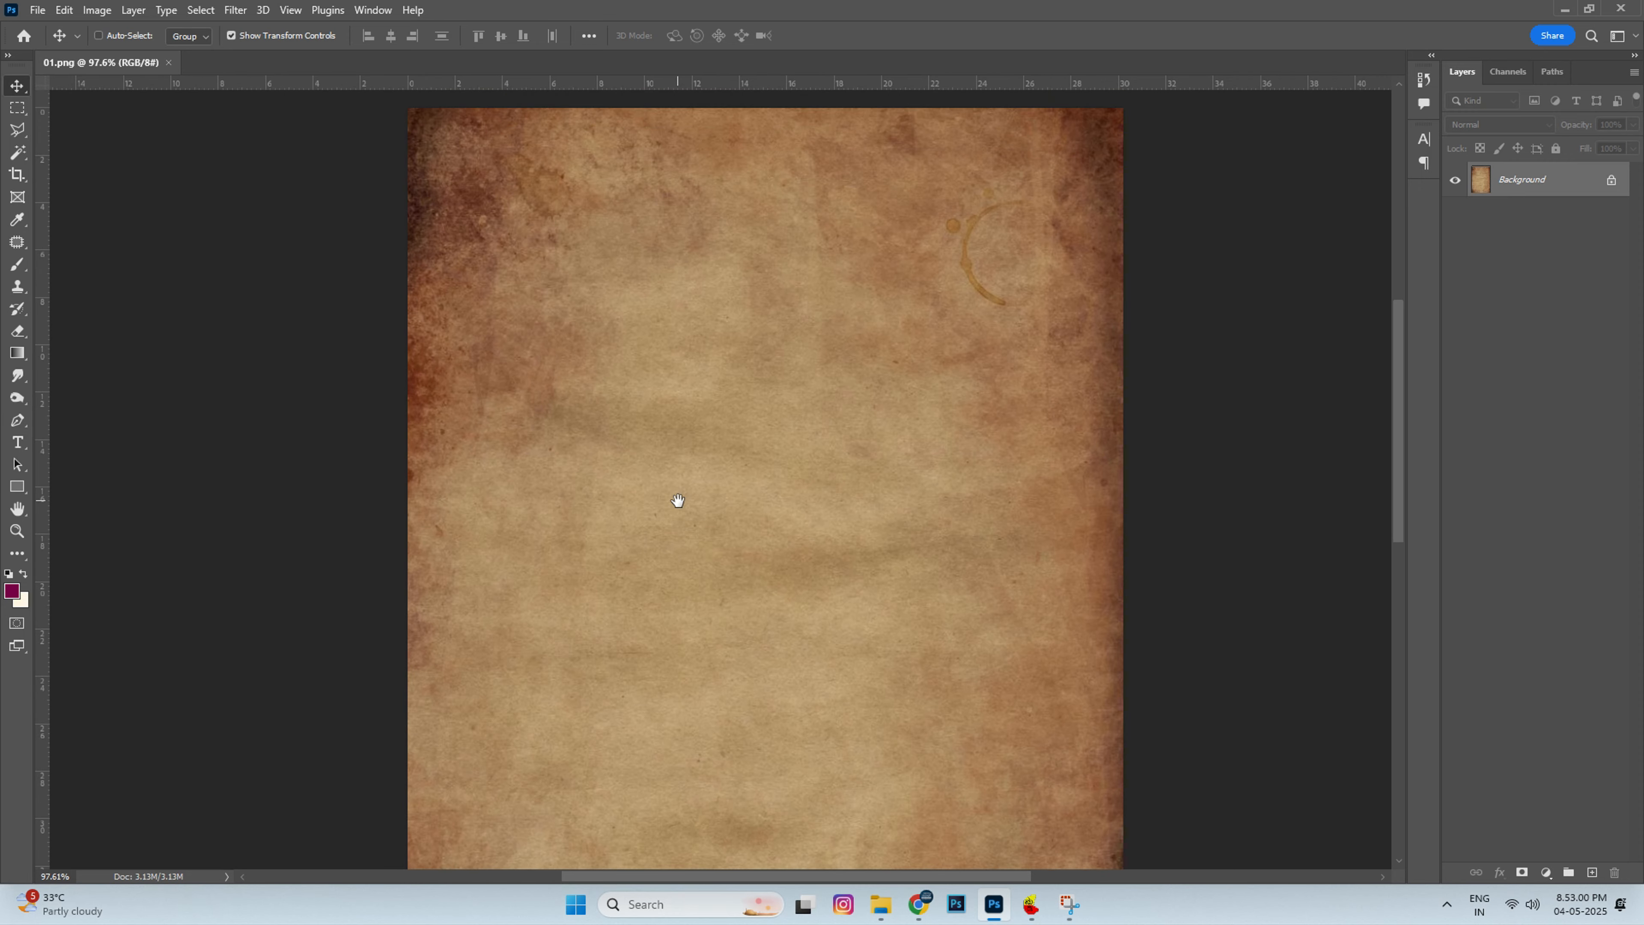
drag(677, 500, 672, 520)
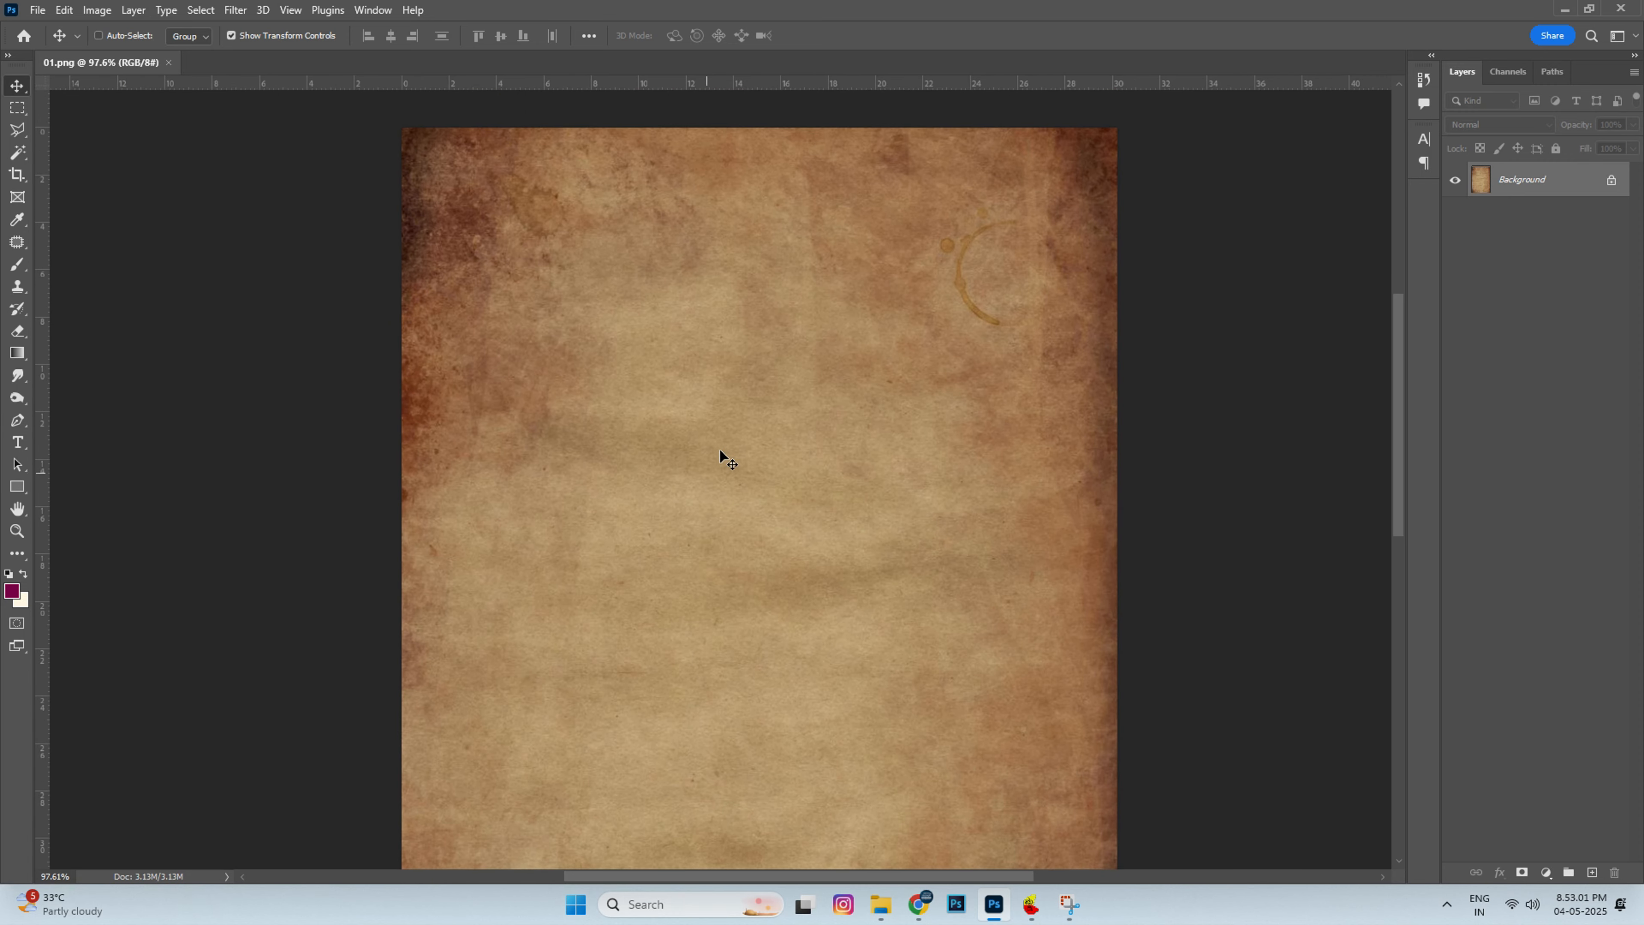
scroll(721, 452, up, 2)
drag(750, 372, 753, 491)
scroll(740, 448, down, 6)
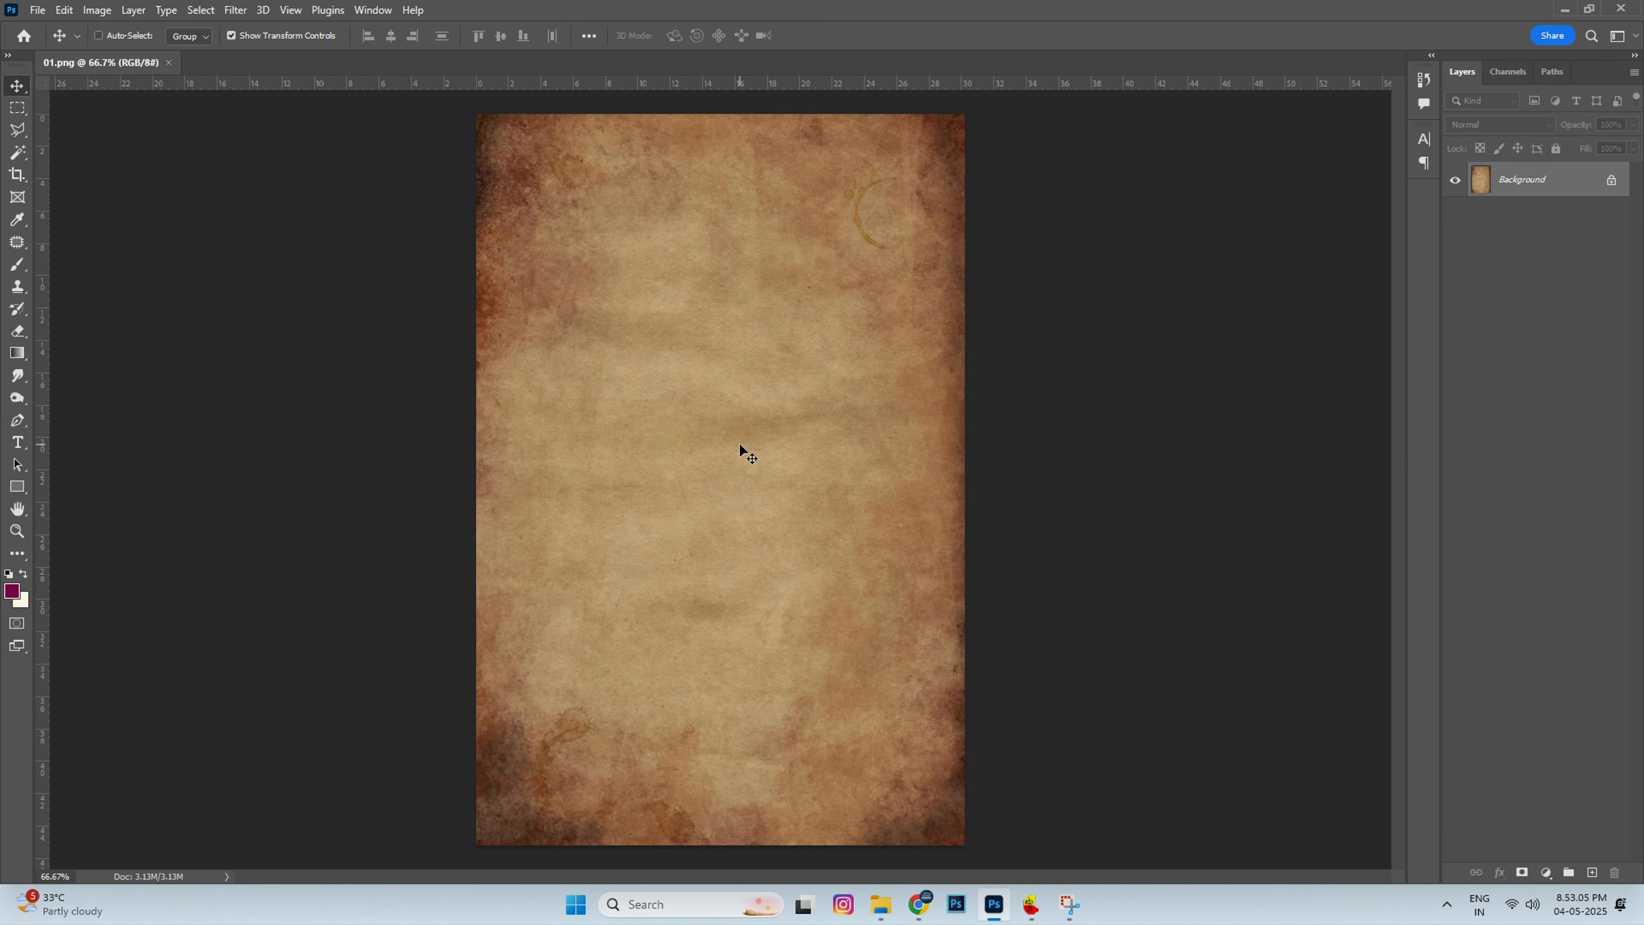
Step: Open the 02 black-and-white couple portrait and place it over the parchment in 01.png, aligned to the canvas edges
key(ctrl+o)
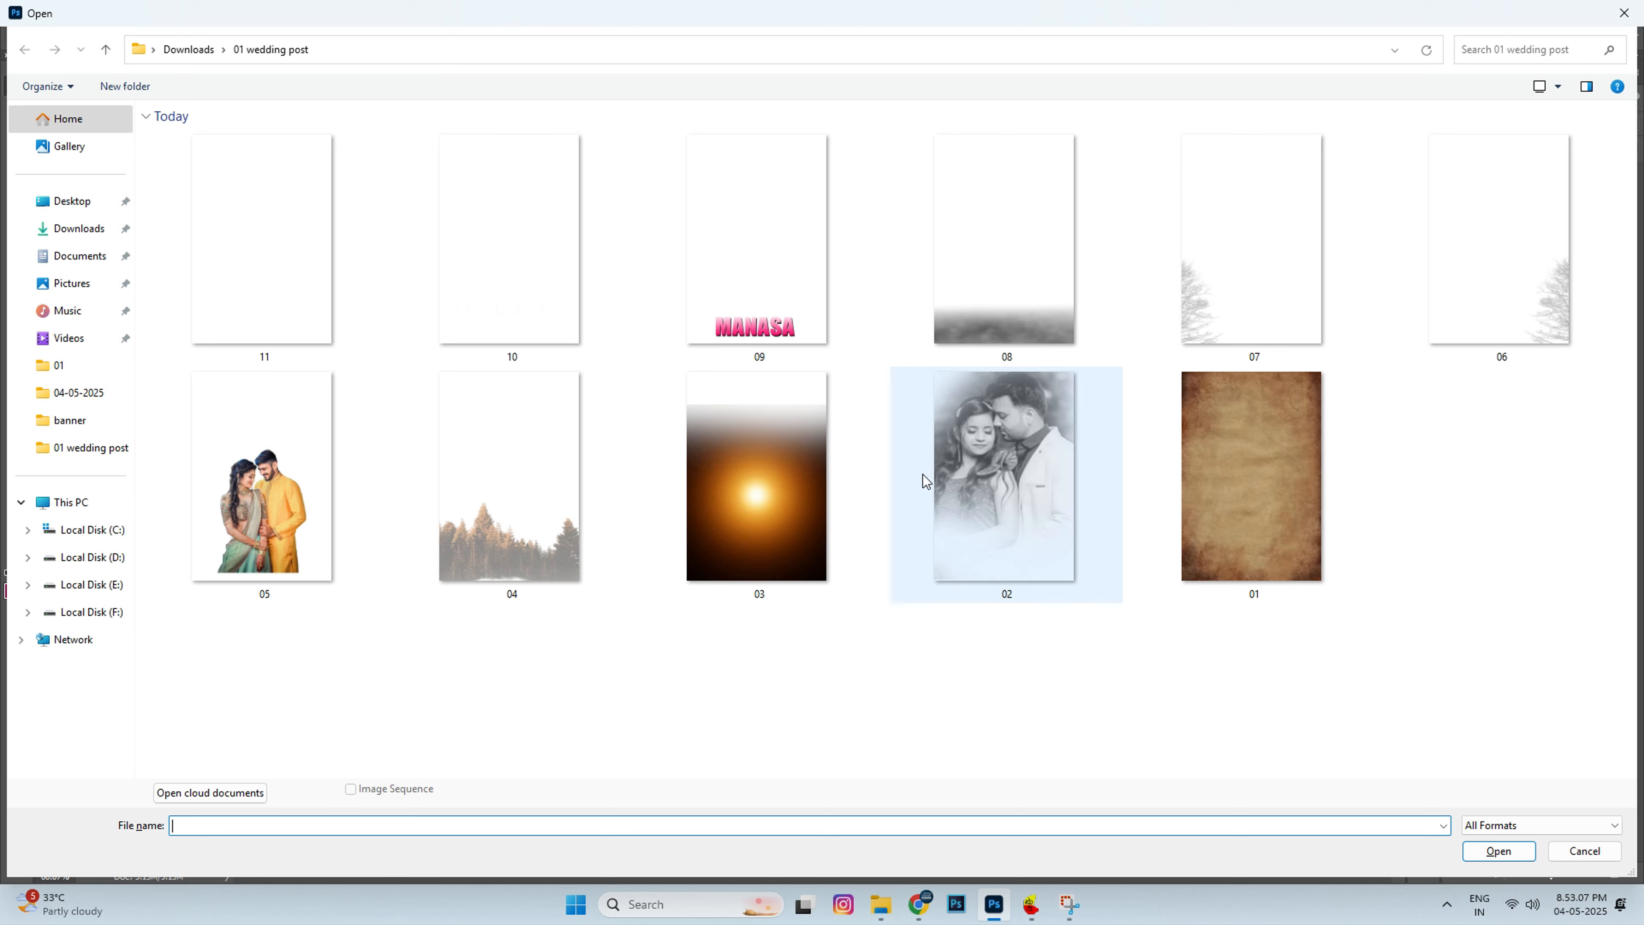
double_click(938, 472)
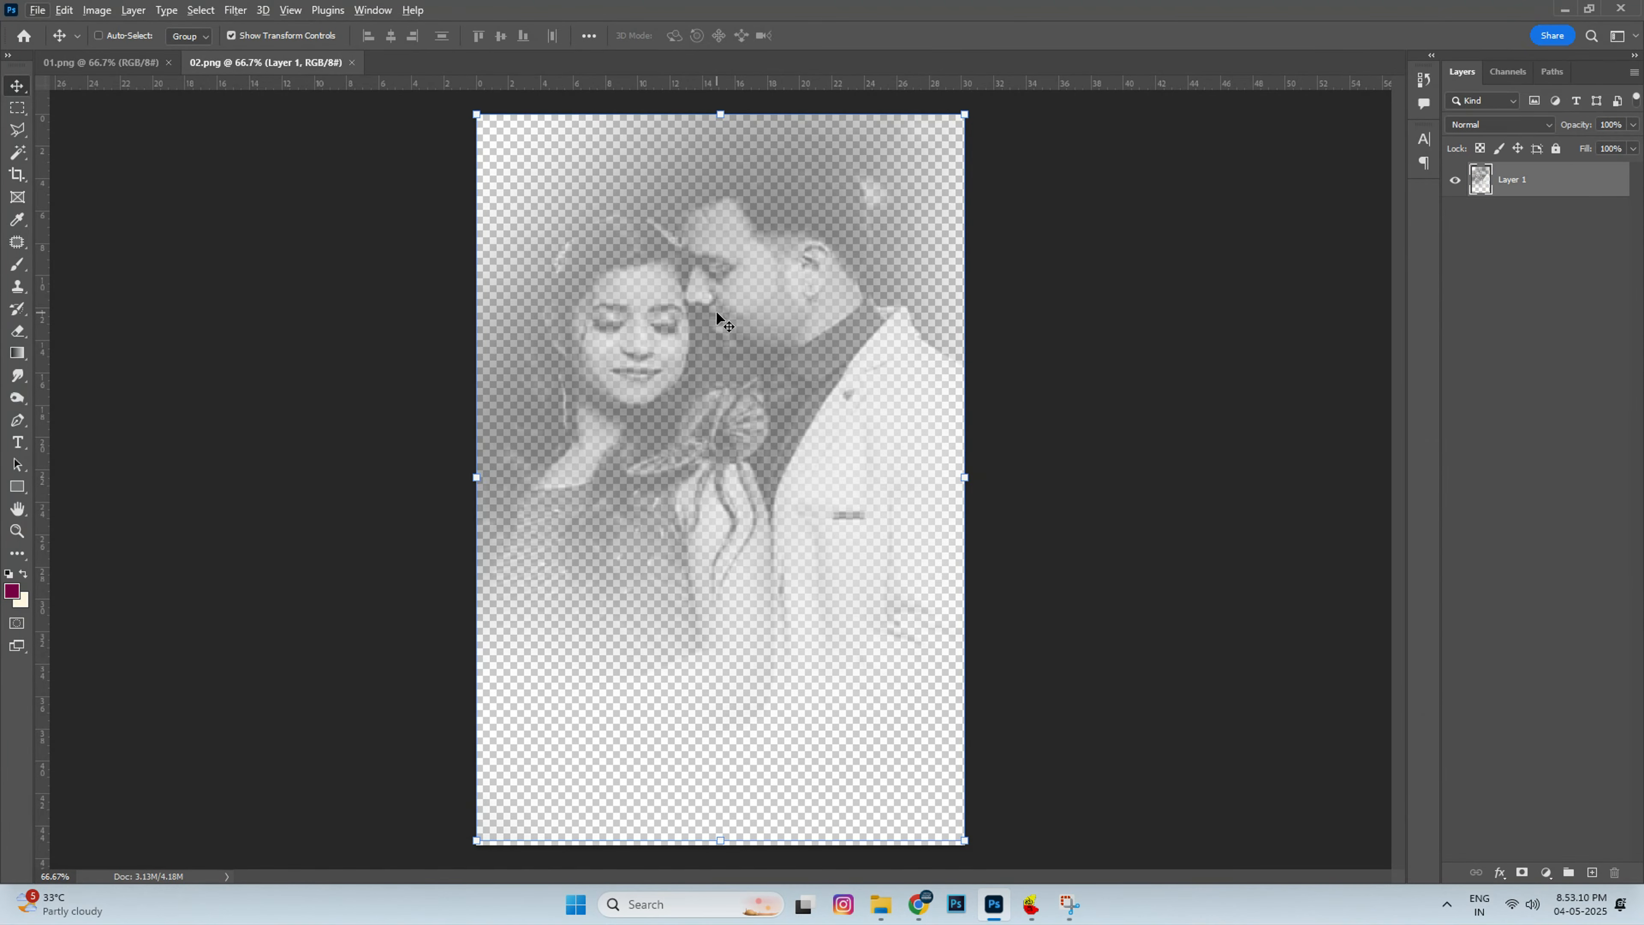
drag(703, 336, 72, 61)
key(ctrl+z)
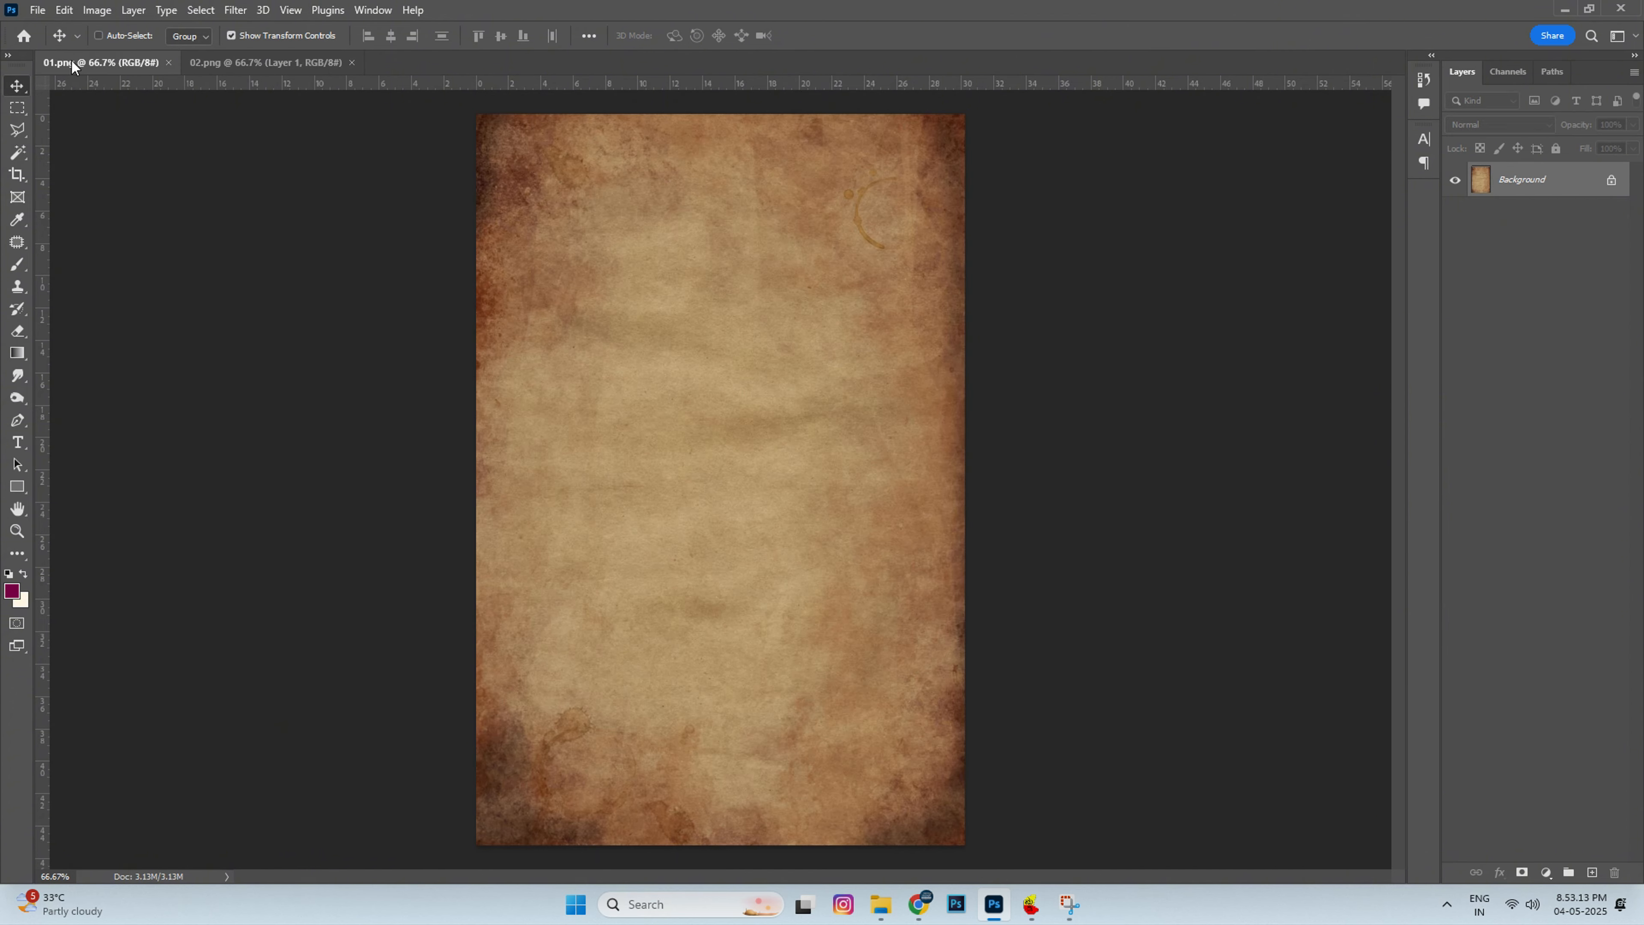
click(244, 68)
drag(570, 235, 109, 51)
drag(636, 312, 699, 363)
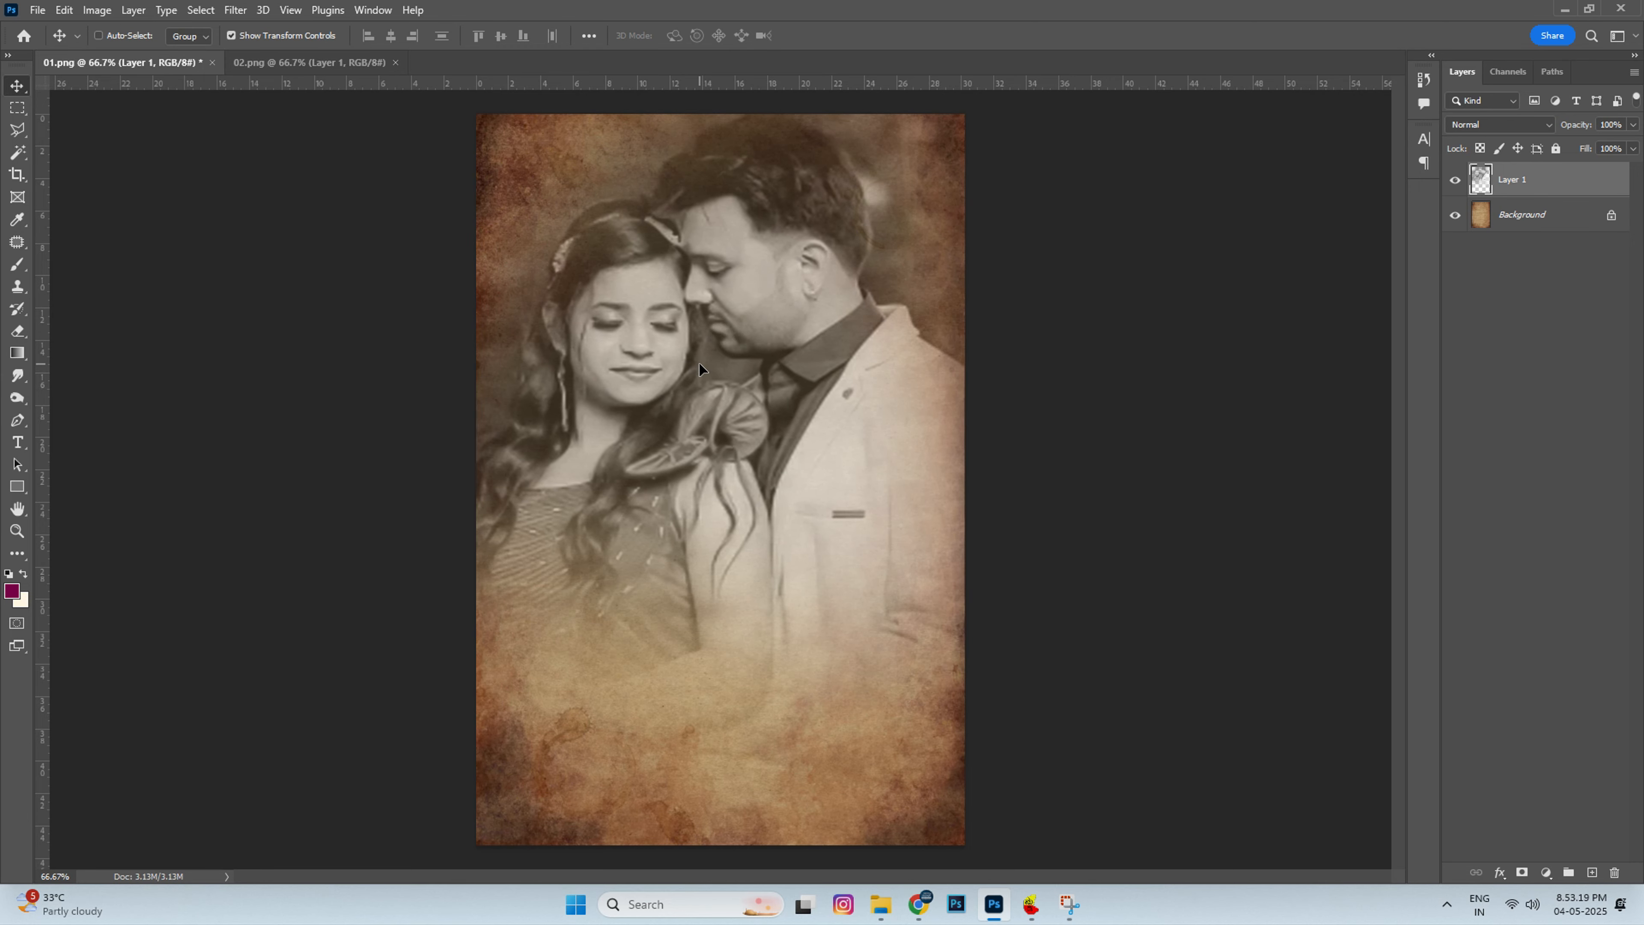
key(Right)
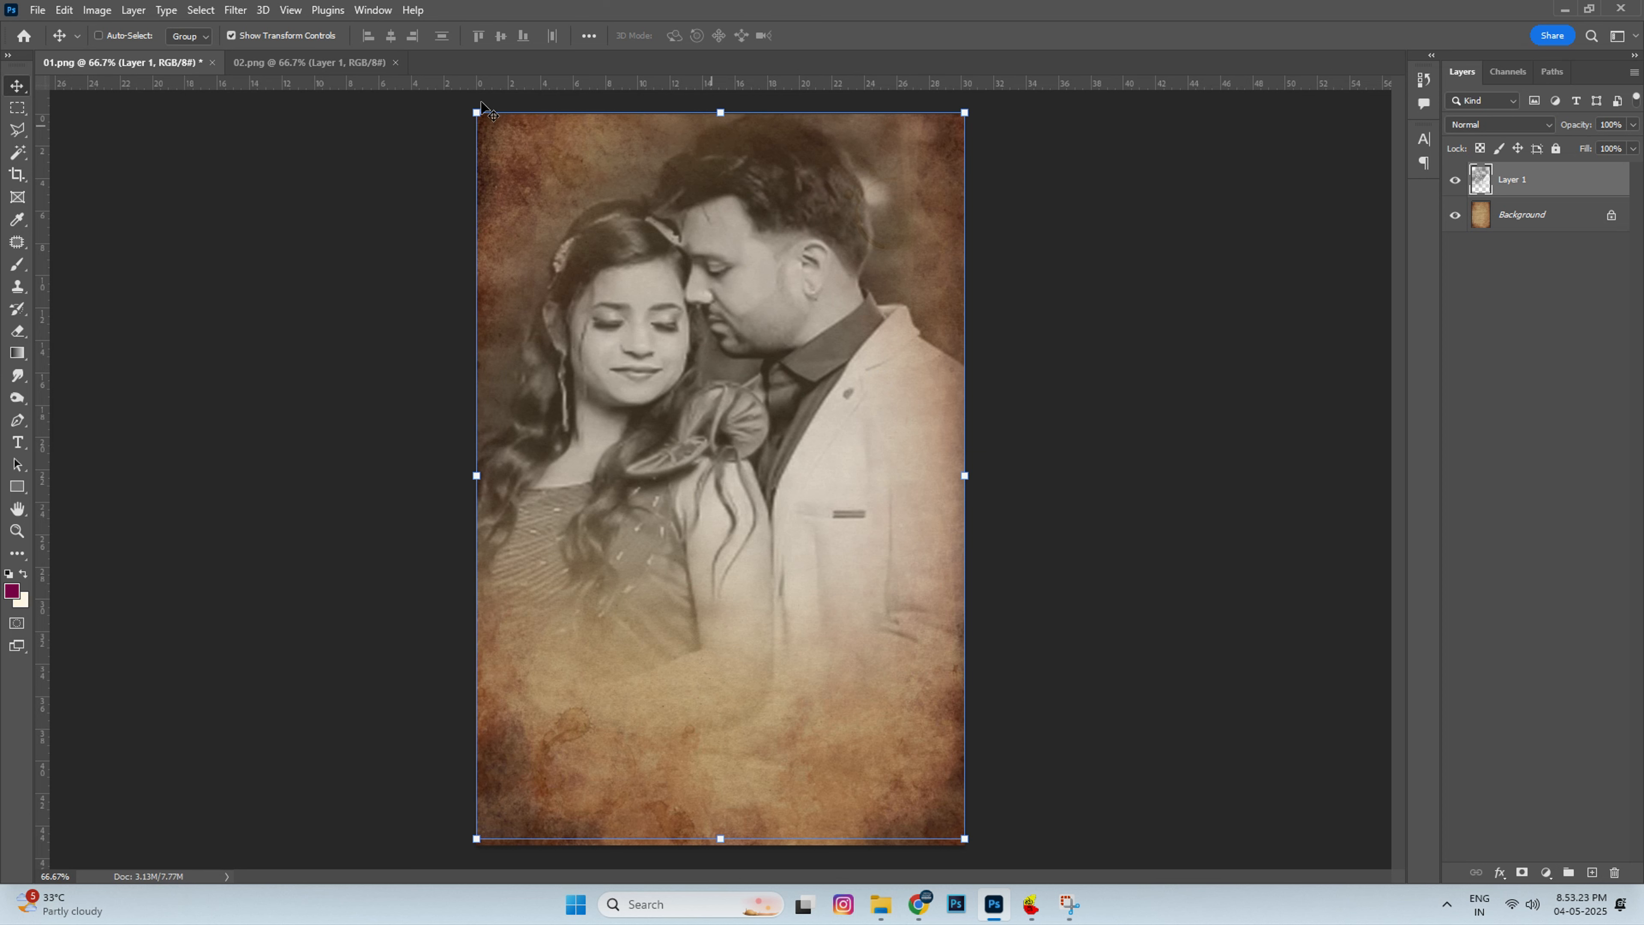
Step: Select the Background layer in 01.png and close the 02.png document
click(1551, 227)
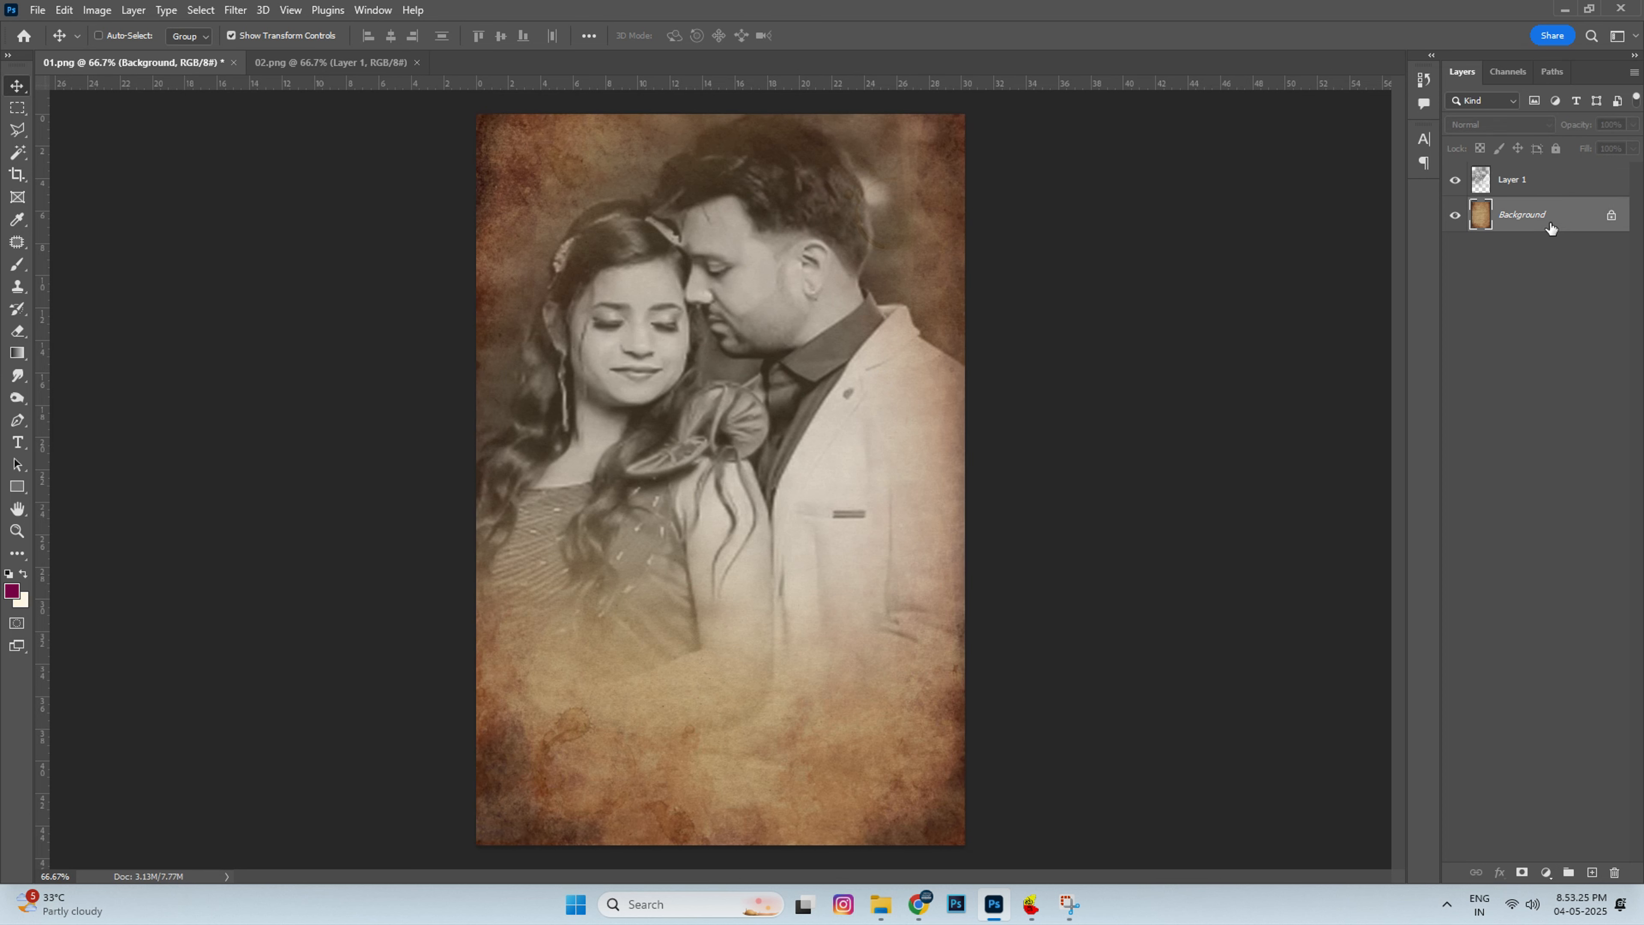
click(315, 63)
key(ctrl+w)
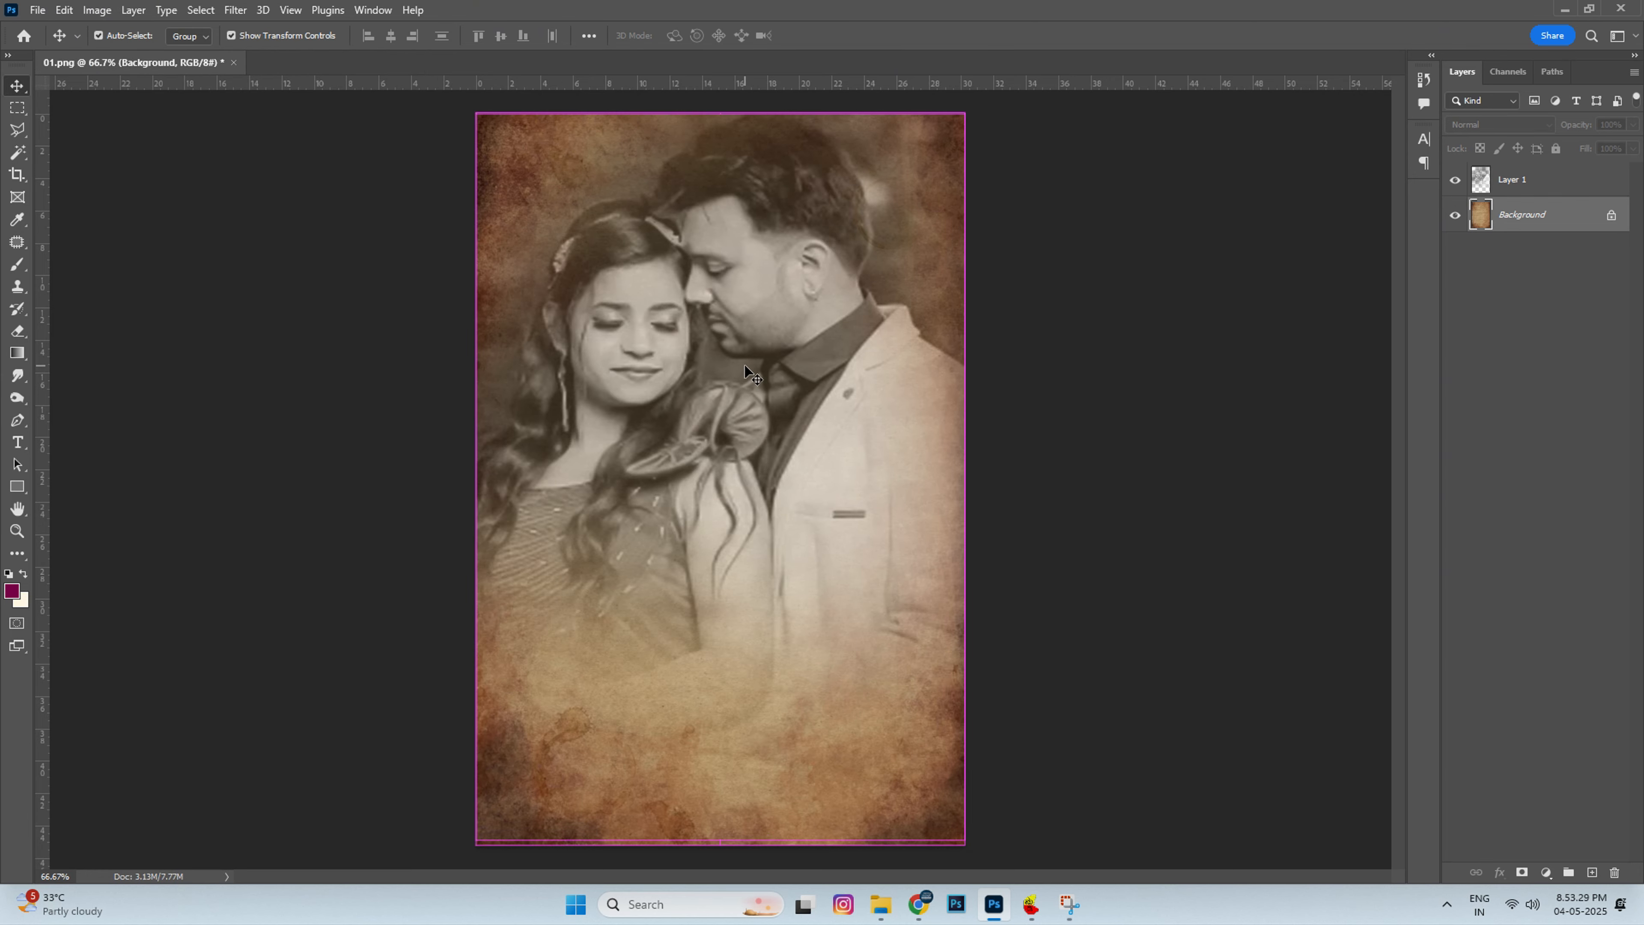
Step: Place the 05 couple cutout as the front layer of 01.png, standing on the canvas's lower edge, and close 05.png
key(ctrl+o)
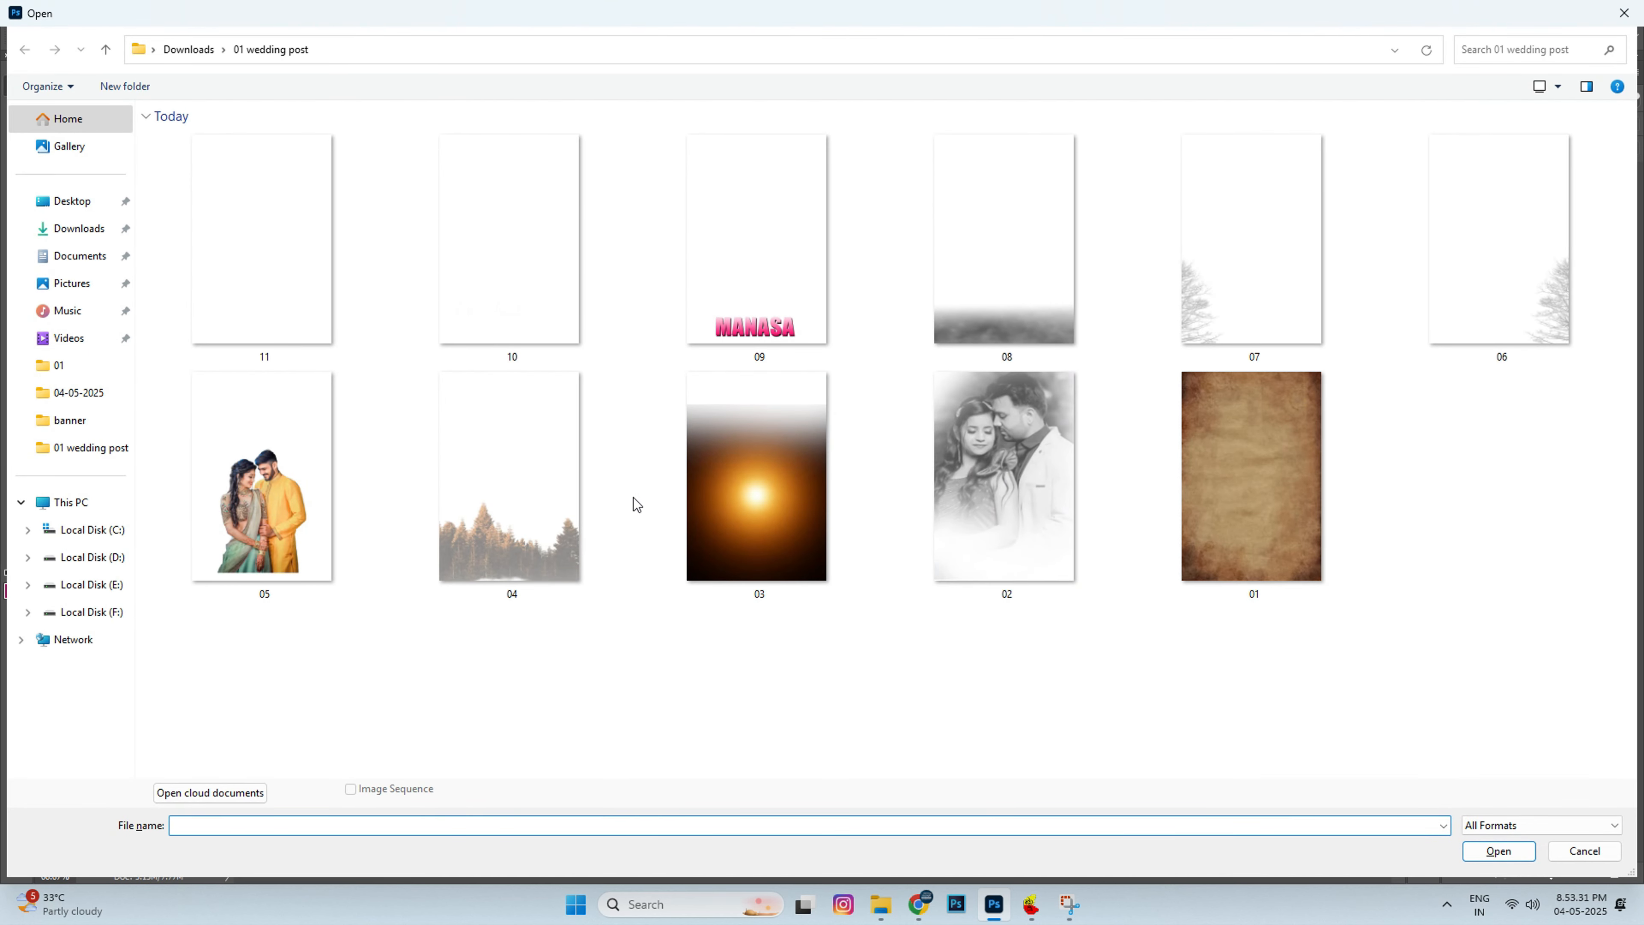
double_click(265, 479)
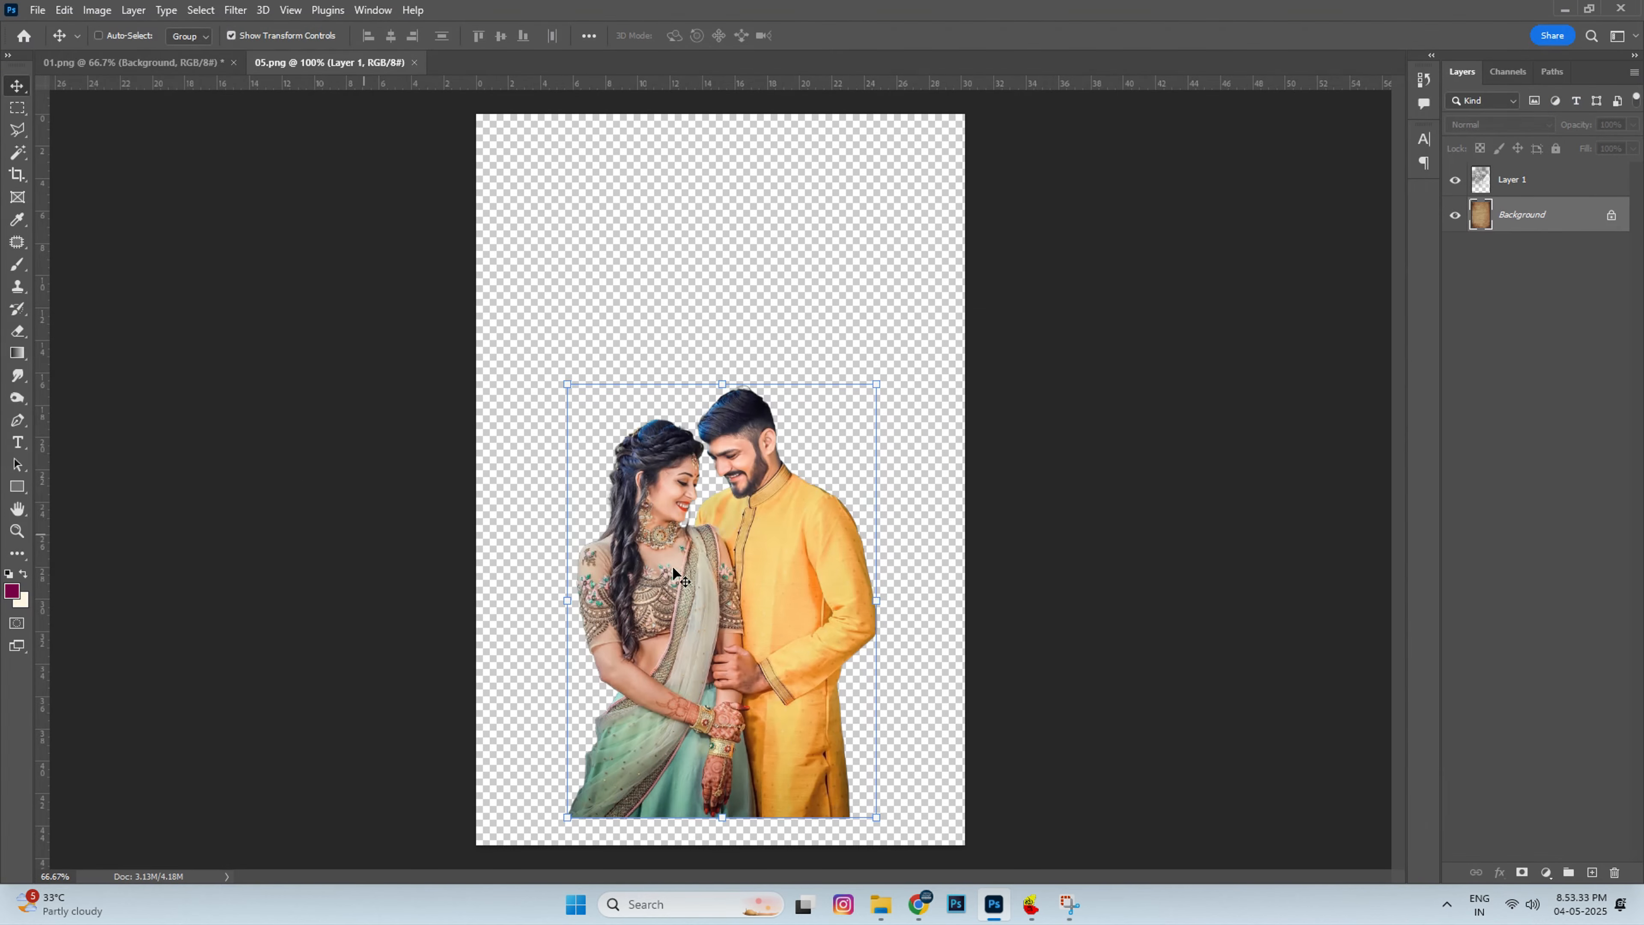
scroll(746, 525, up, 3)
drag(745, 524, 717, 485)
scroll(693, 433, down, 4)
key(ctrl+bracketright)
key(shift+Down)
key(shift+Down)
key(shift+Down)
key(shift+Down)
click(283, 67)
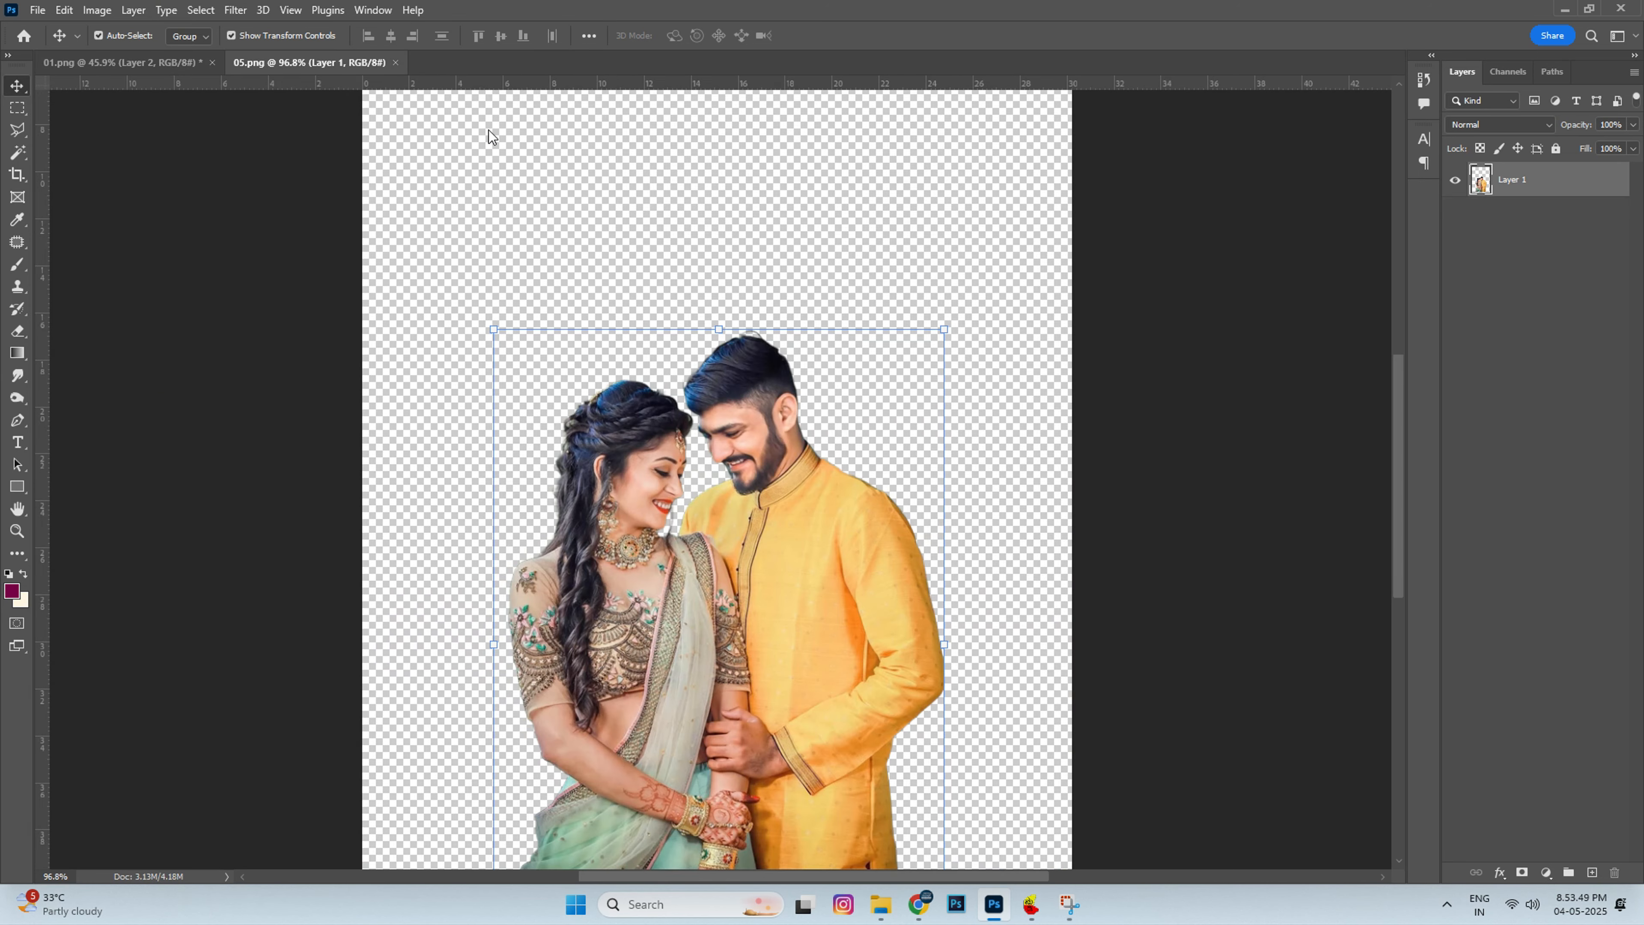
key(ctrl+w)
Step: Place the 04 forest image along the lower edge of the 01.png canvas and set its blend mode to Darker Color
key(ctrl+o)
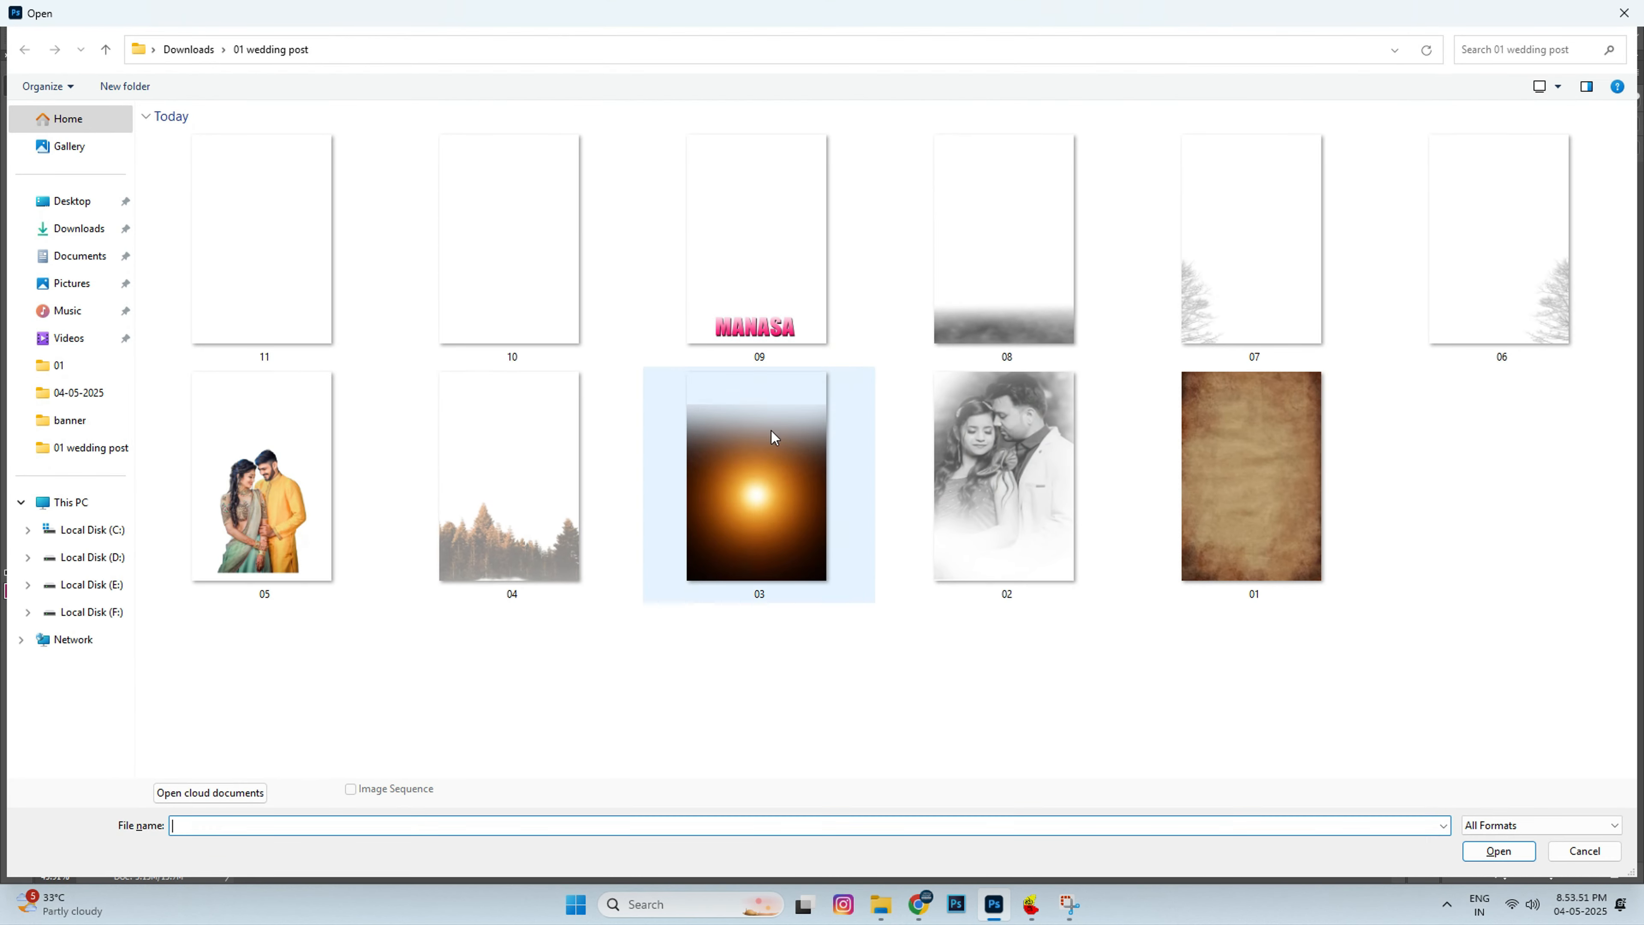
double_click(595, 523)
drag(752, 672, 737, 634)
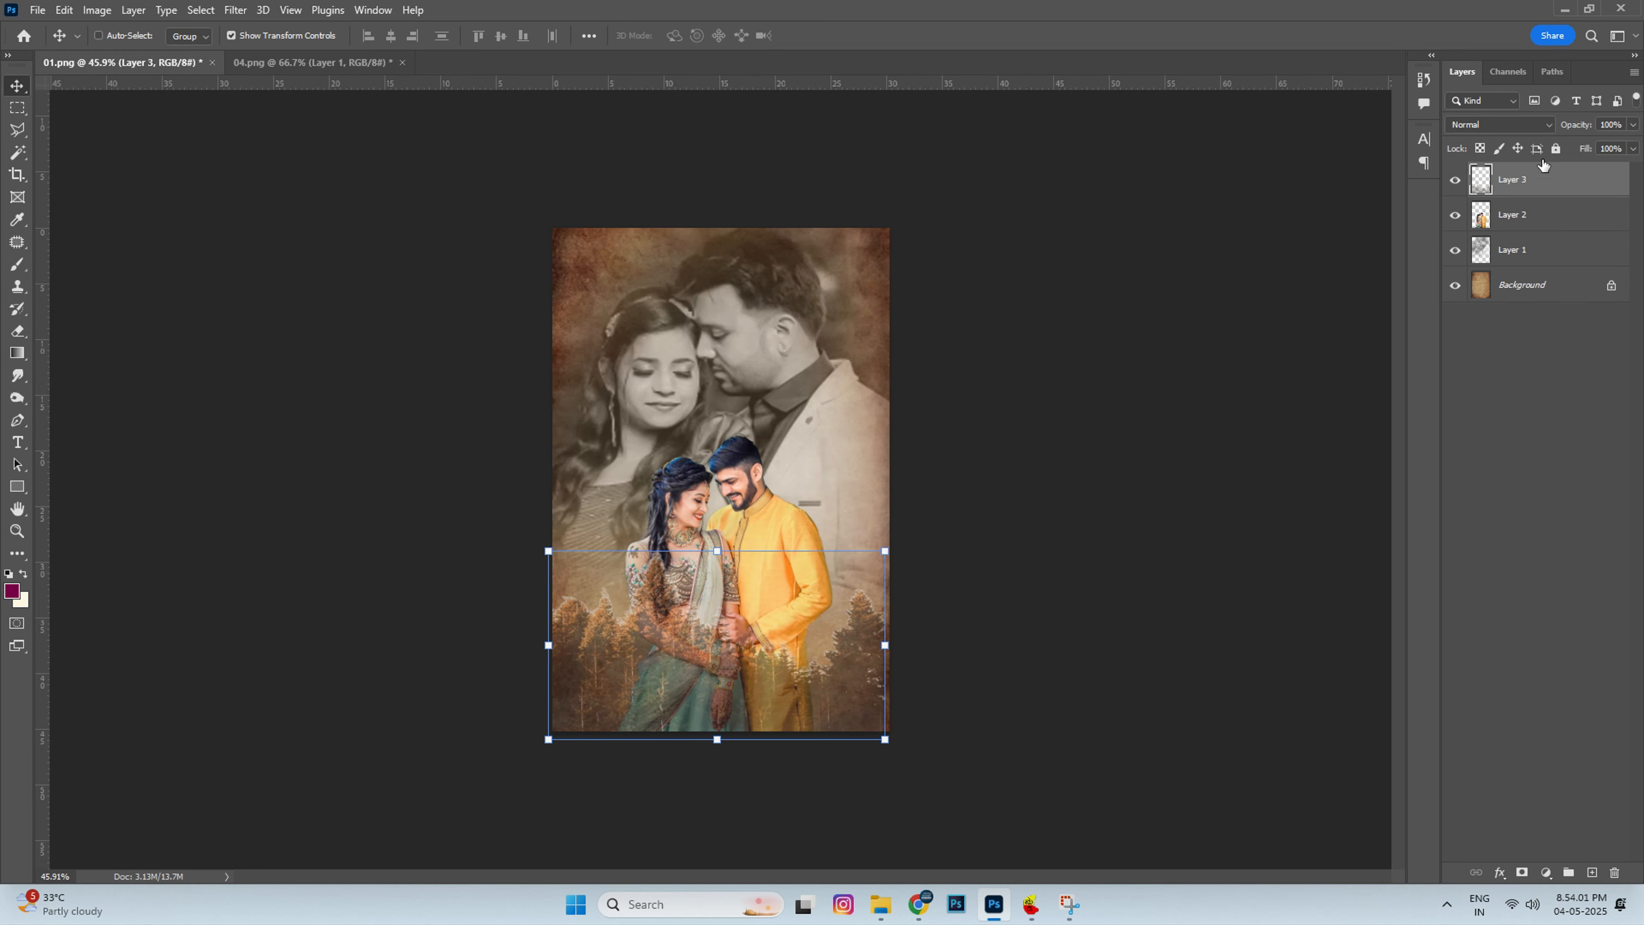
click(1499, 124)
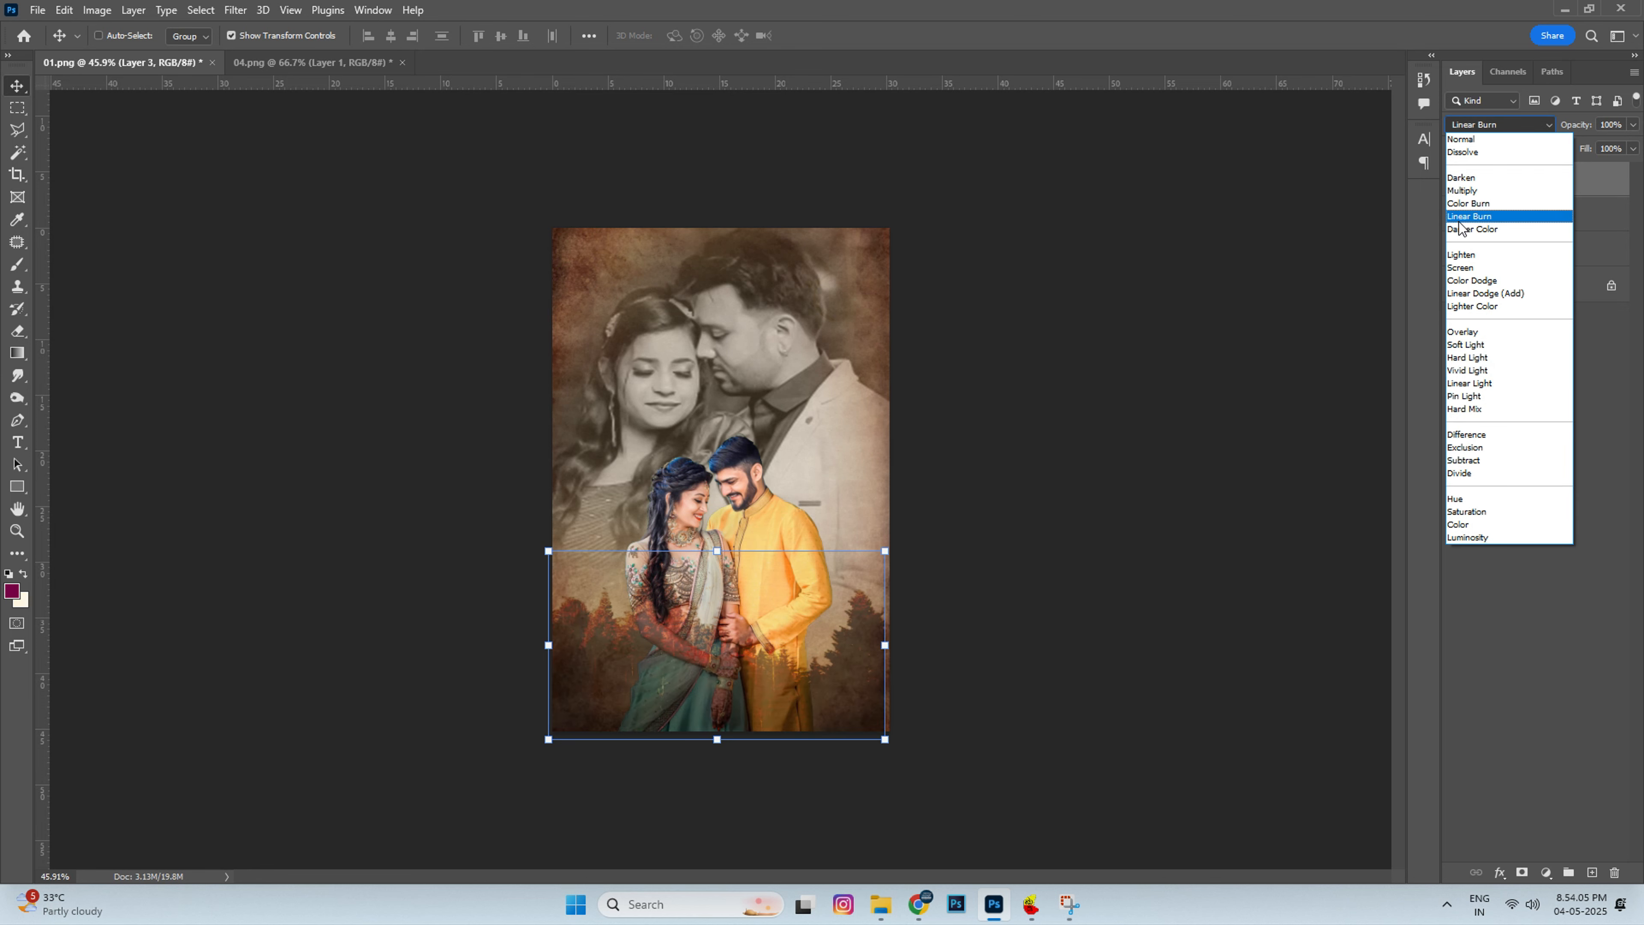
click(1460, 230)
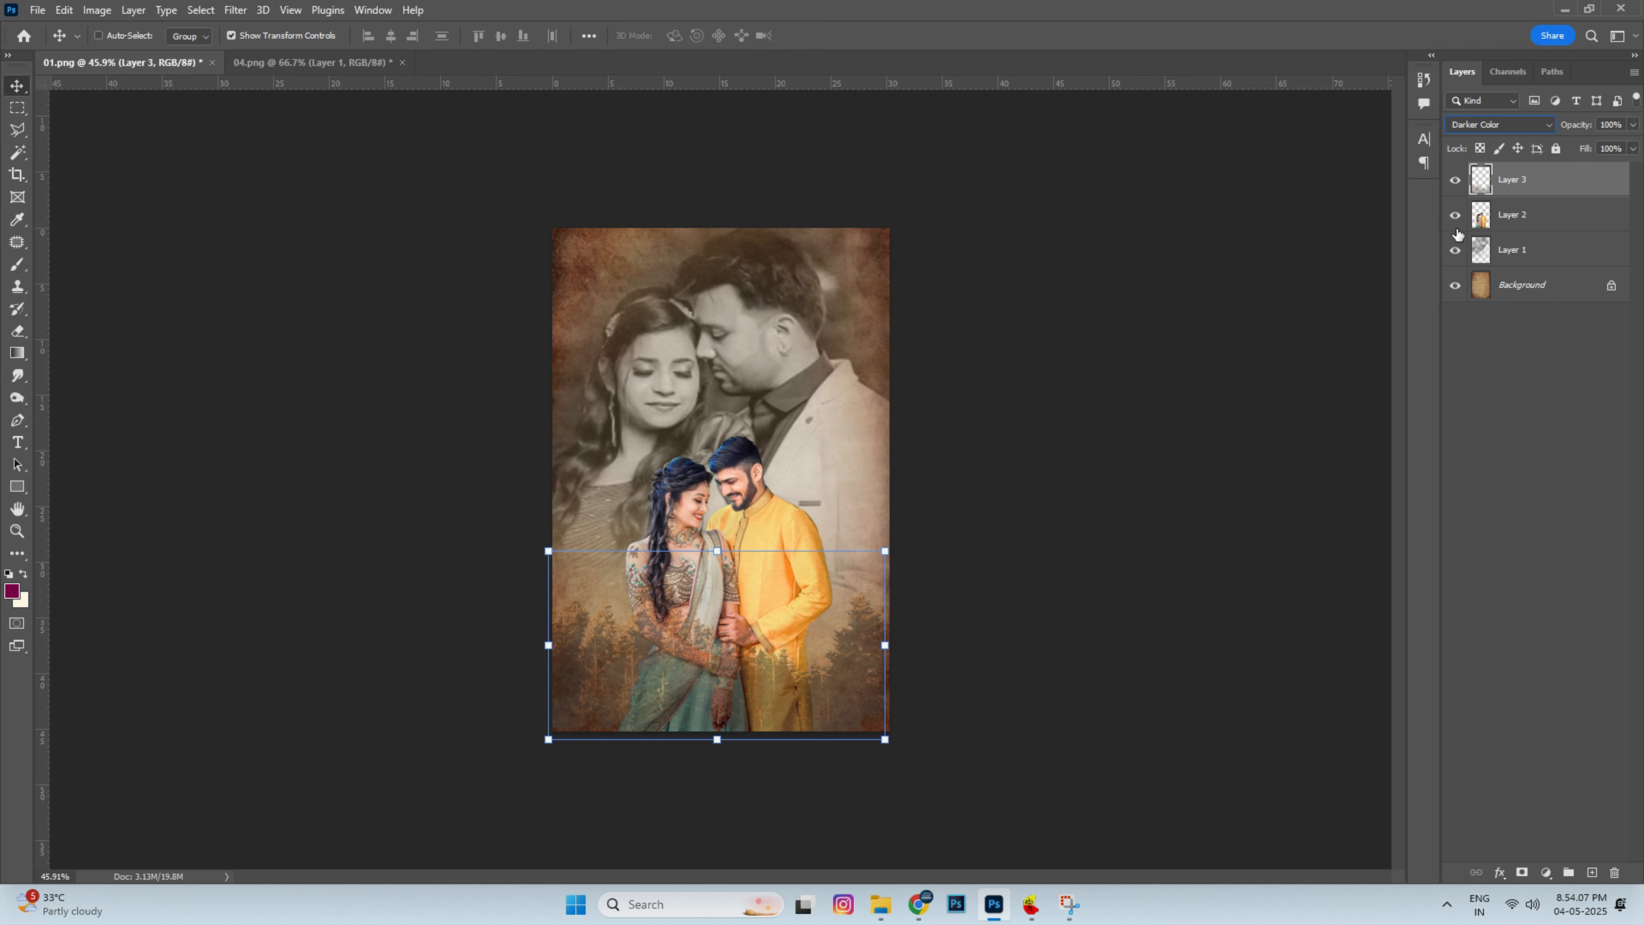
Step: Move the couple cutout layer above the forest layer, then shift the forest slightly downward on the canvas
click(1513, 212)
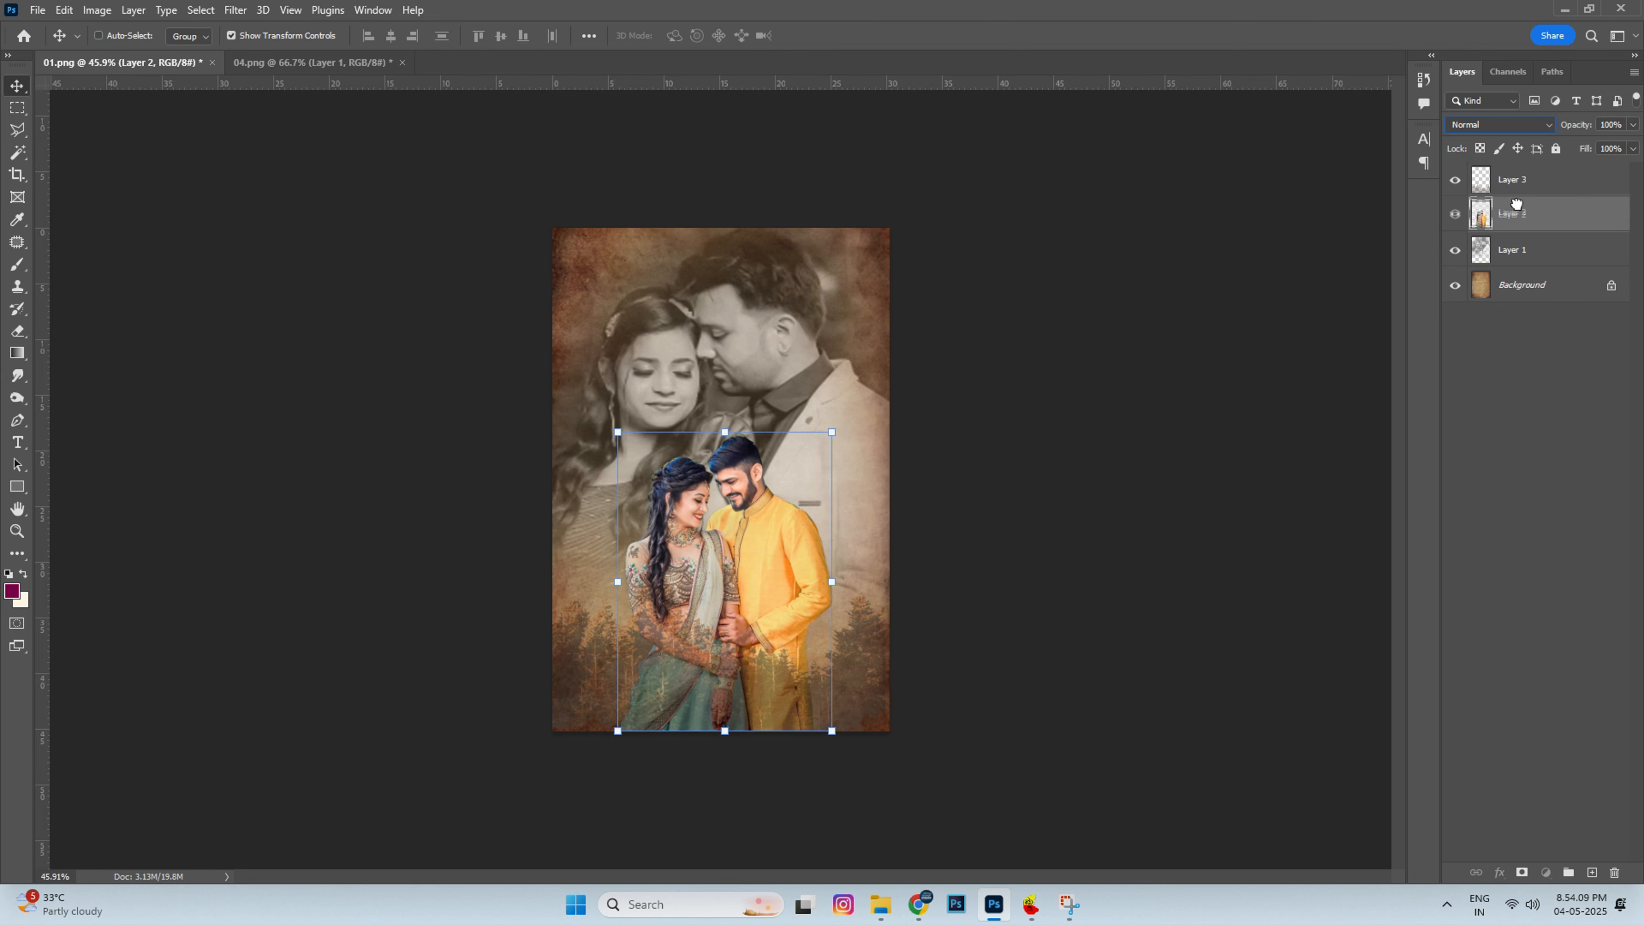
drag(1516, 203, 1512, 179)
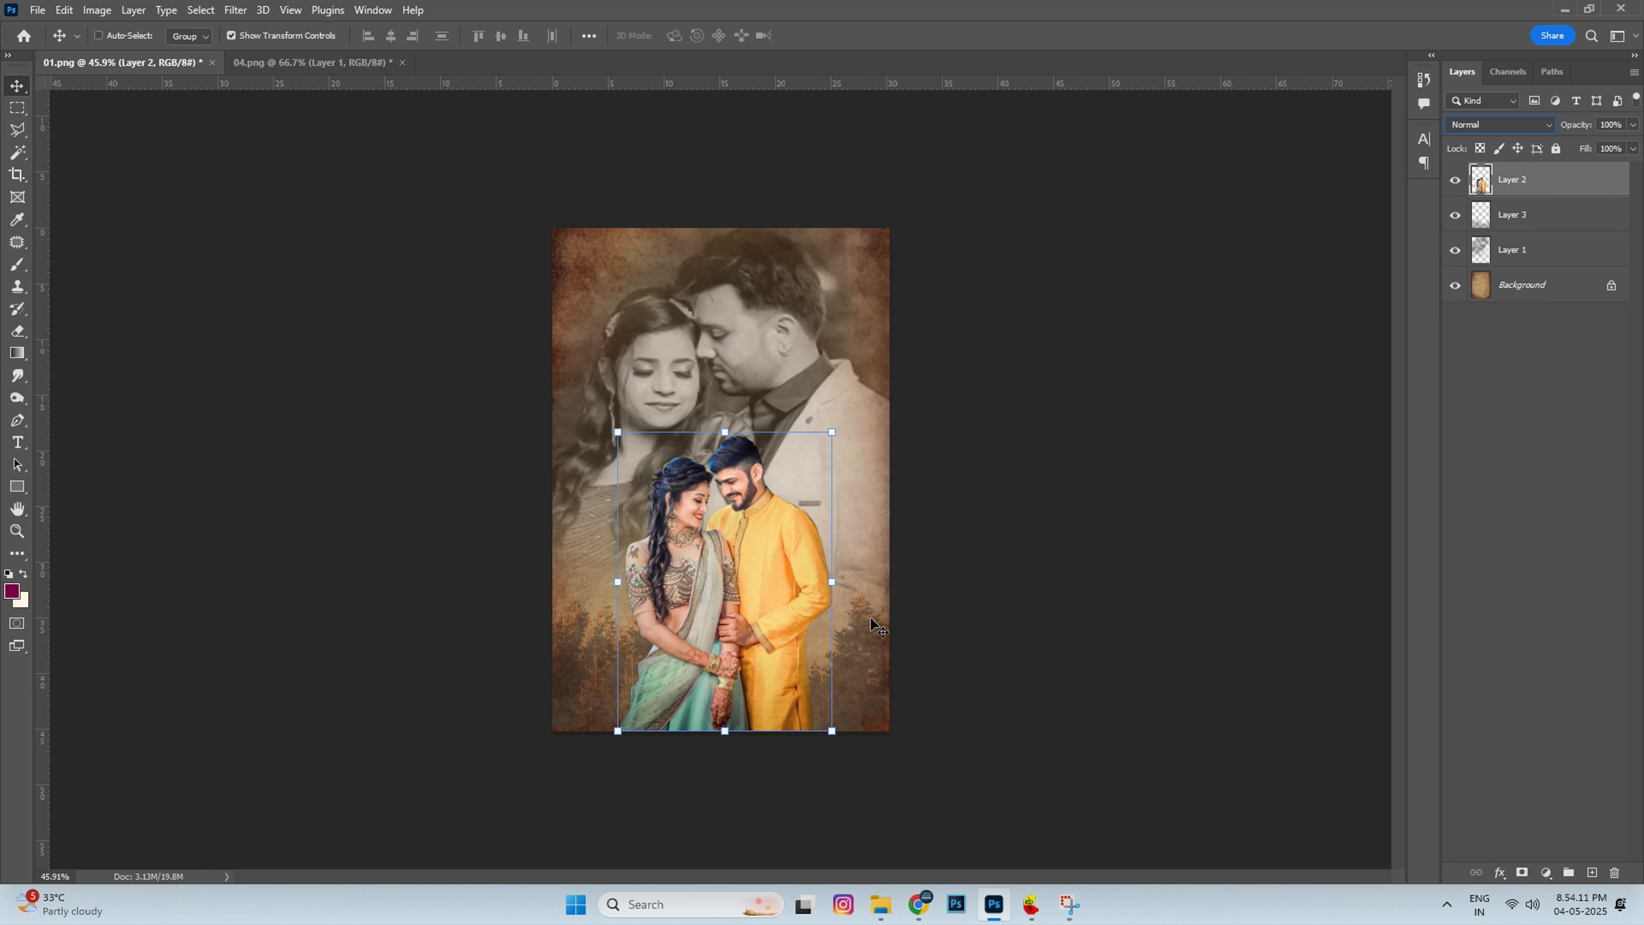
ctrl+click(864, 651)
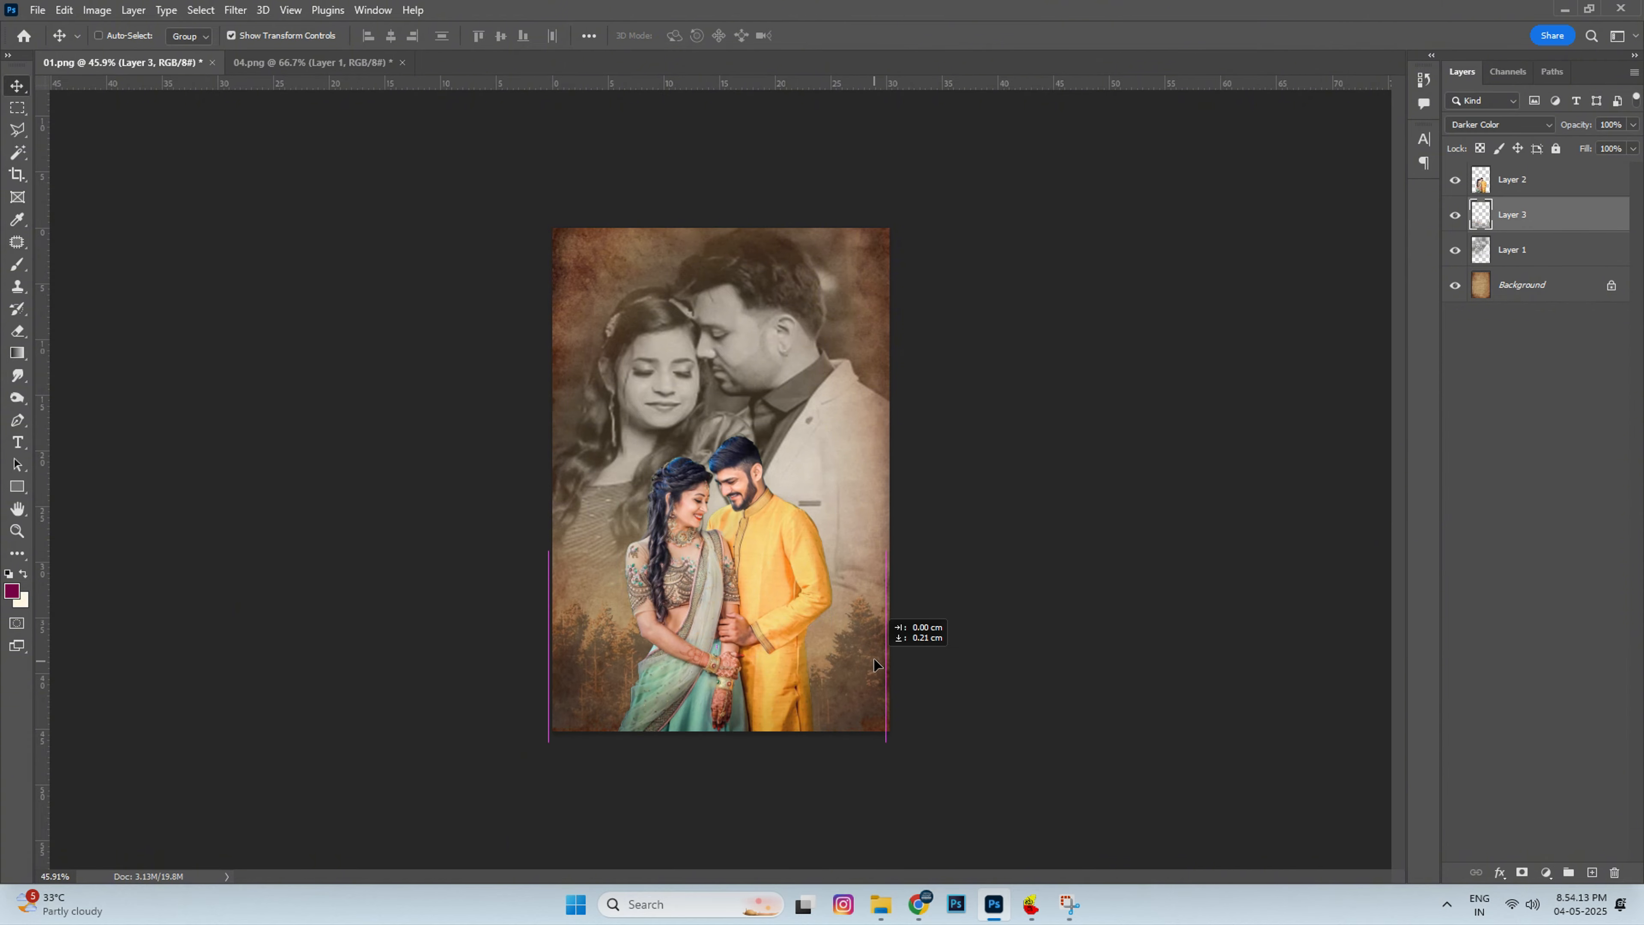
Step: Close the 04.png document without saving its changes
click(253, 62)
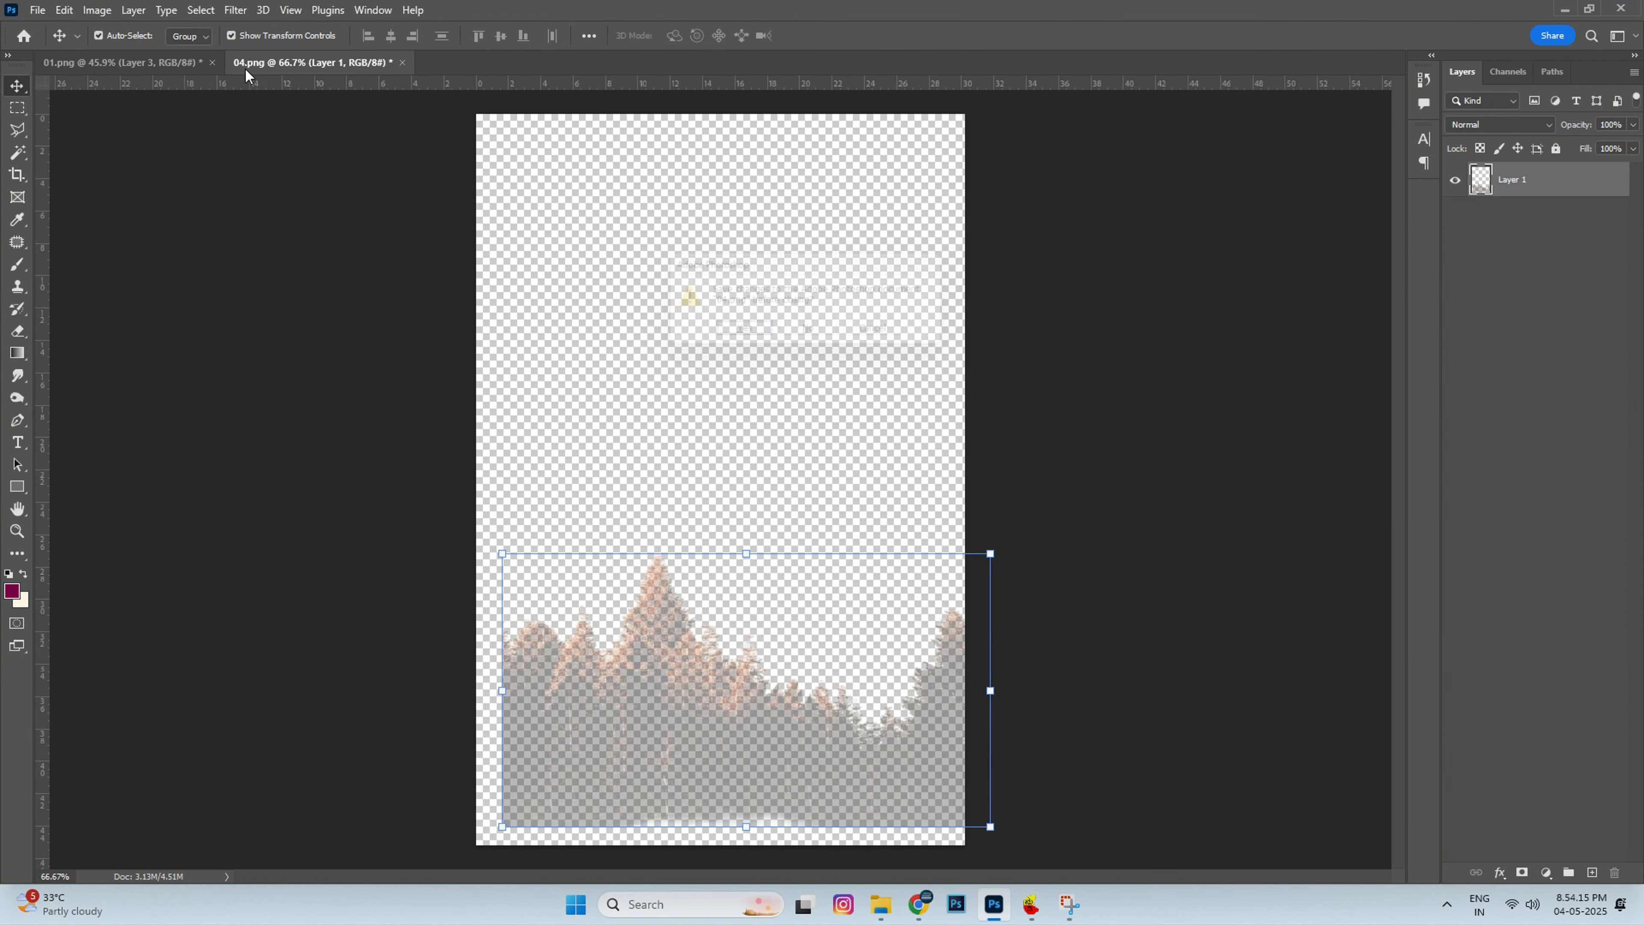
key(ctrl+w)
click(815, 333)
Step: Place the 07 bare-tree image in the lower-left corner of 01.png behind the couple cutout, and close 07.png
key(ctrl+o)
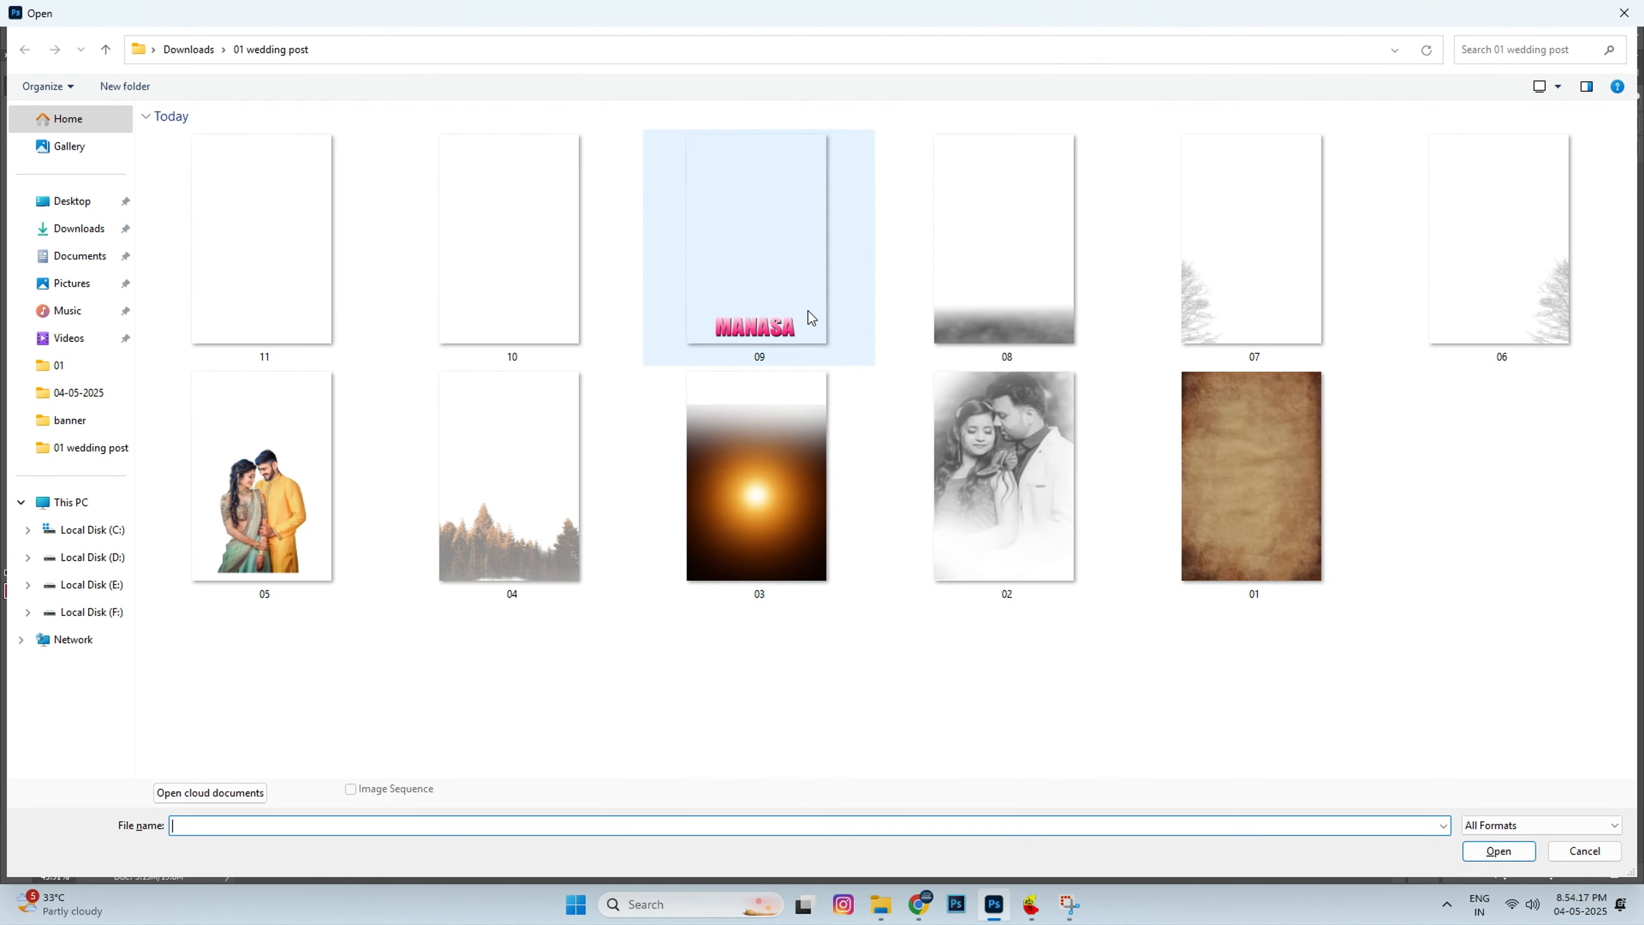
double_click(1165, 302)
drag(555, 661, 599, 614)
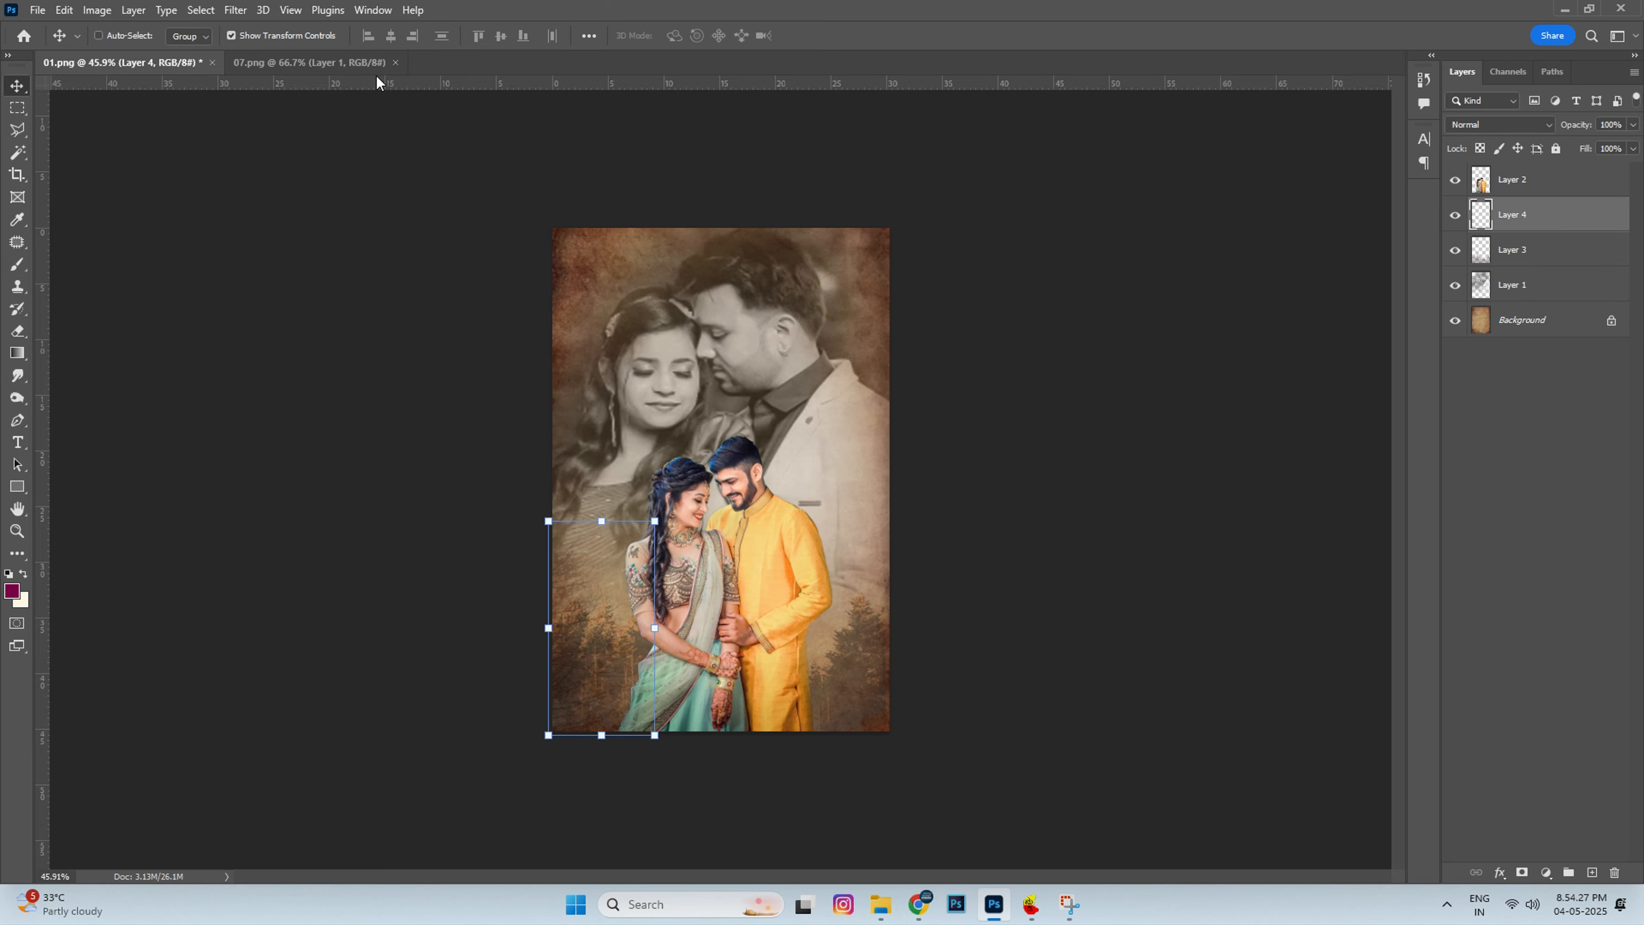
click(367, 62)
click(396, 62)
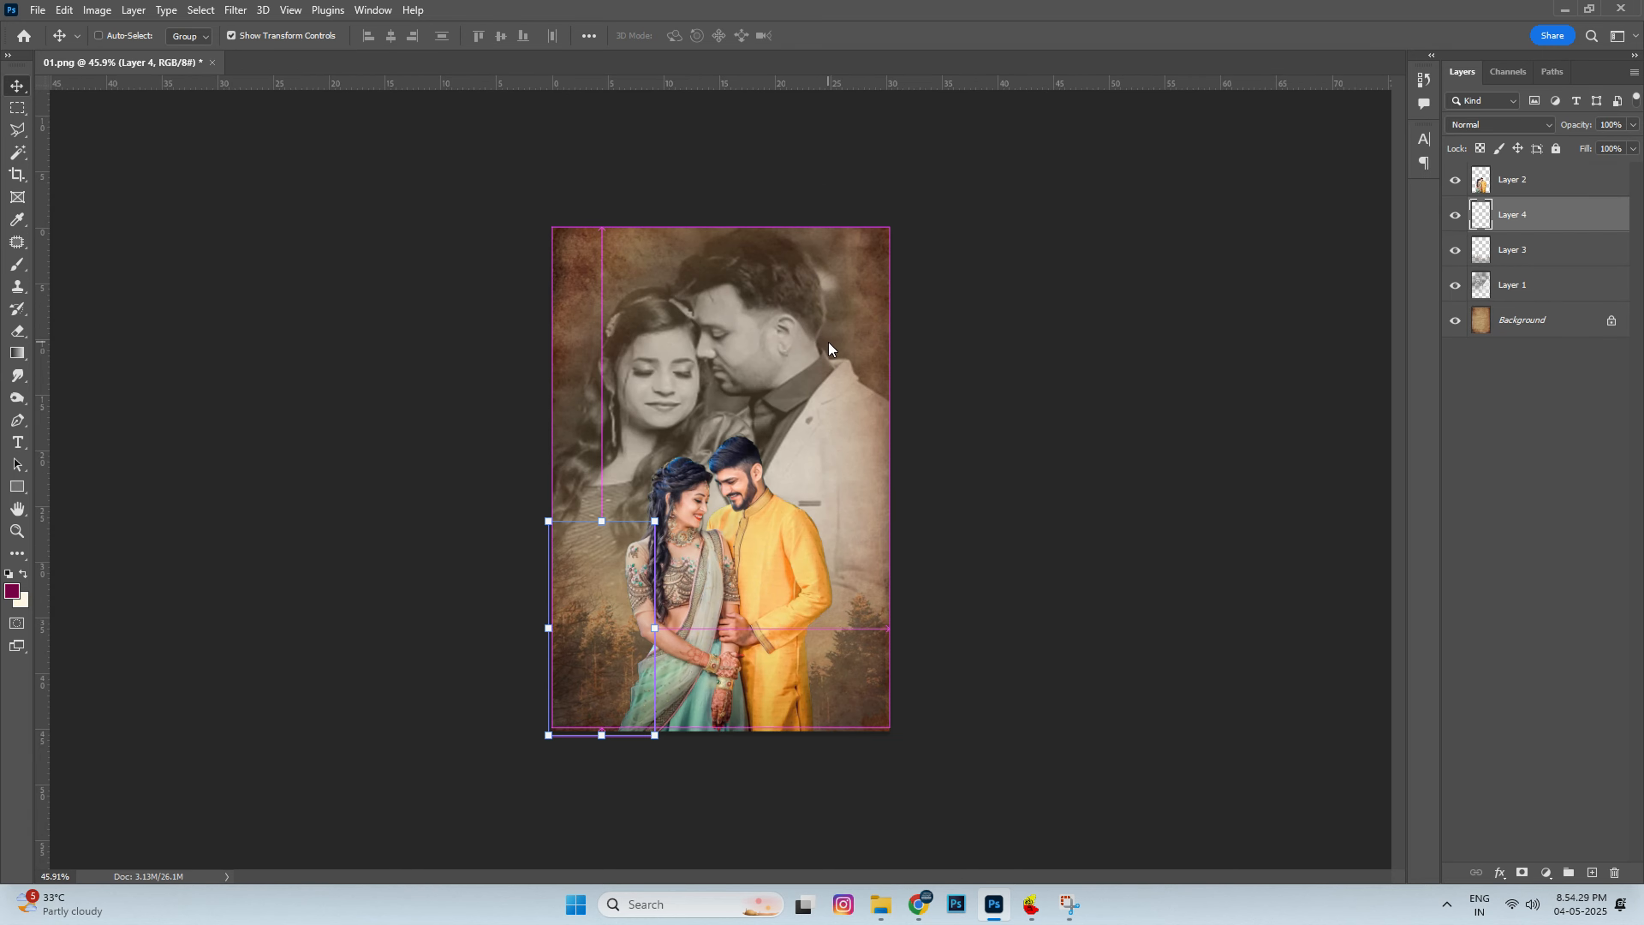
Step: Bring the 06 bare-tree image into the lower-right corner of 01.png behind the couple, closing 06.png without saving
key(ctrl+o)
double_click(1292, 257)
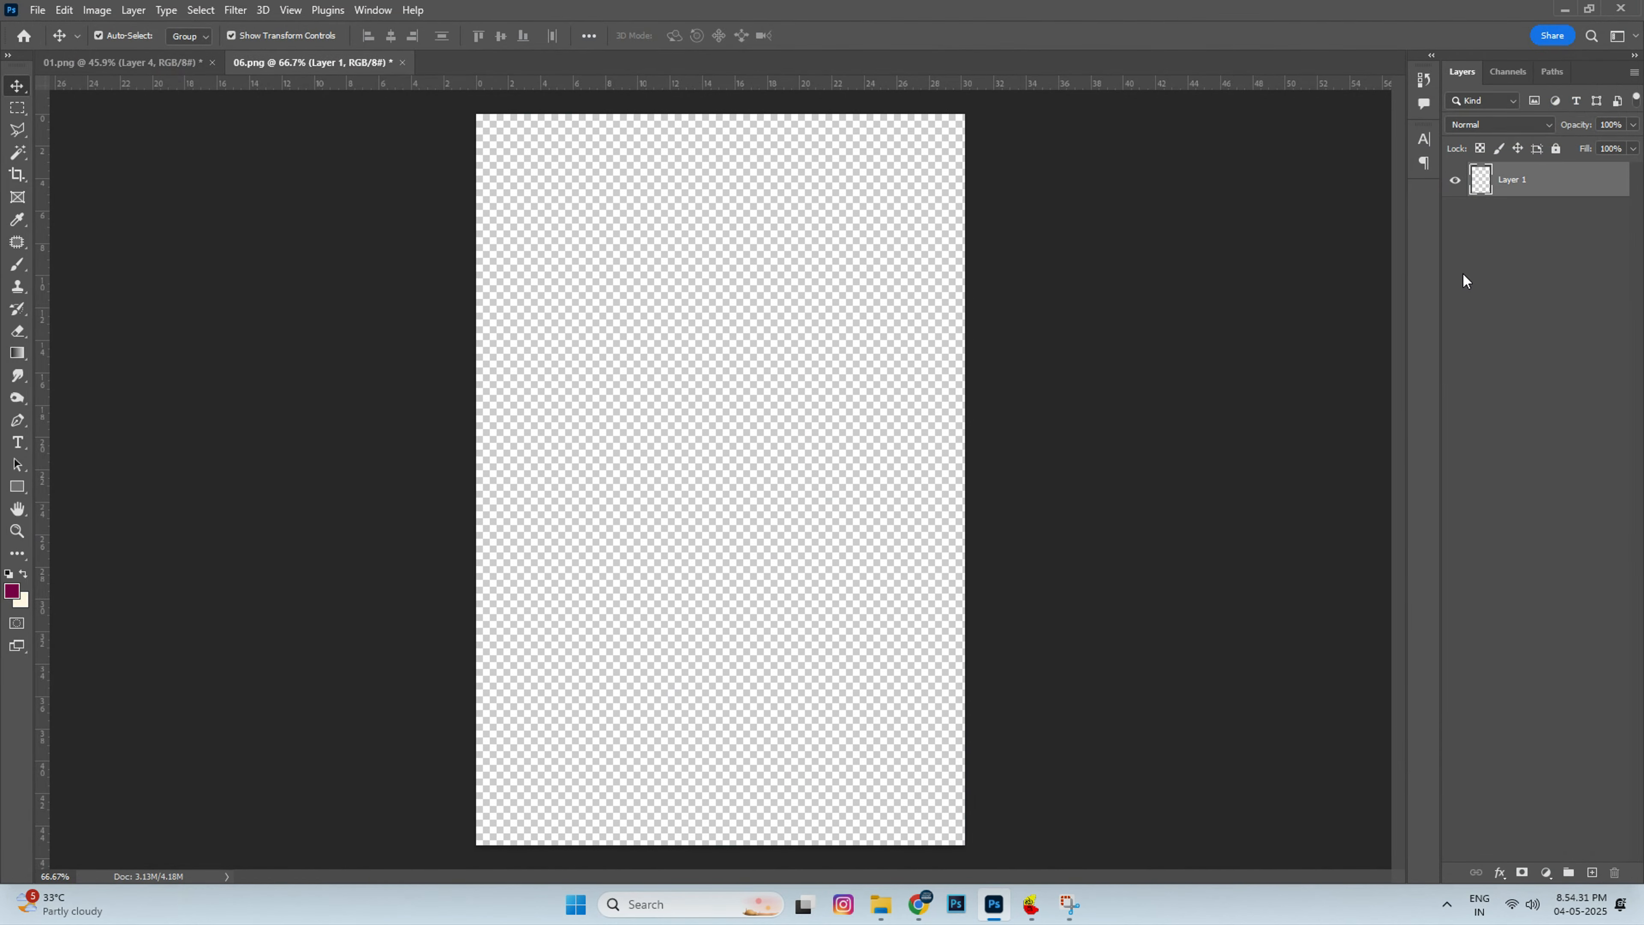
key(ctrl+w)
click(817, 336)
key(ctrl+v)
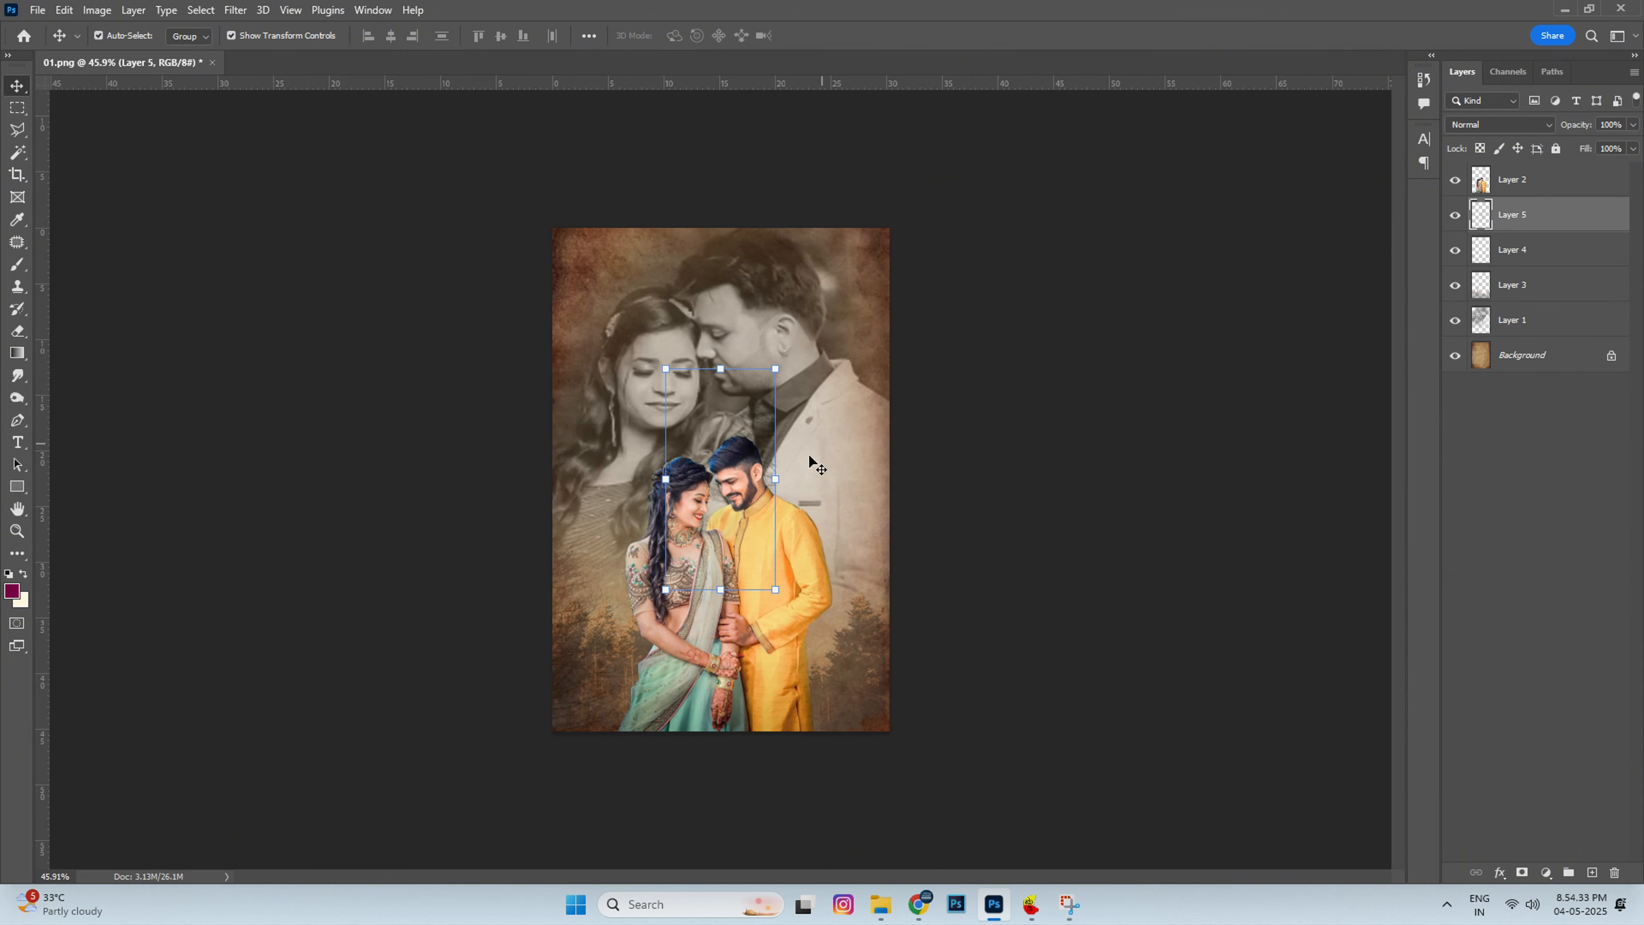
drag(810, 461, 864, 639)
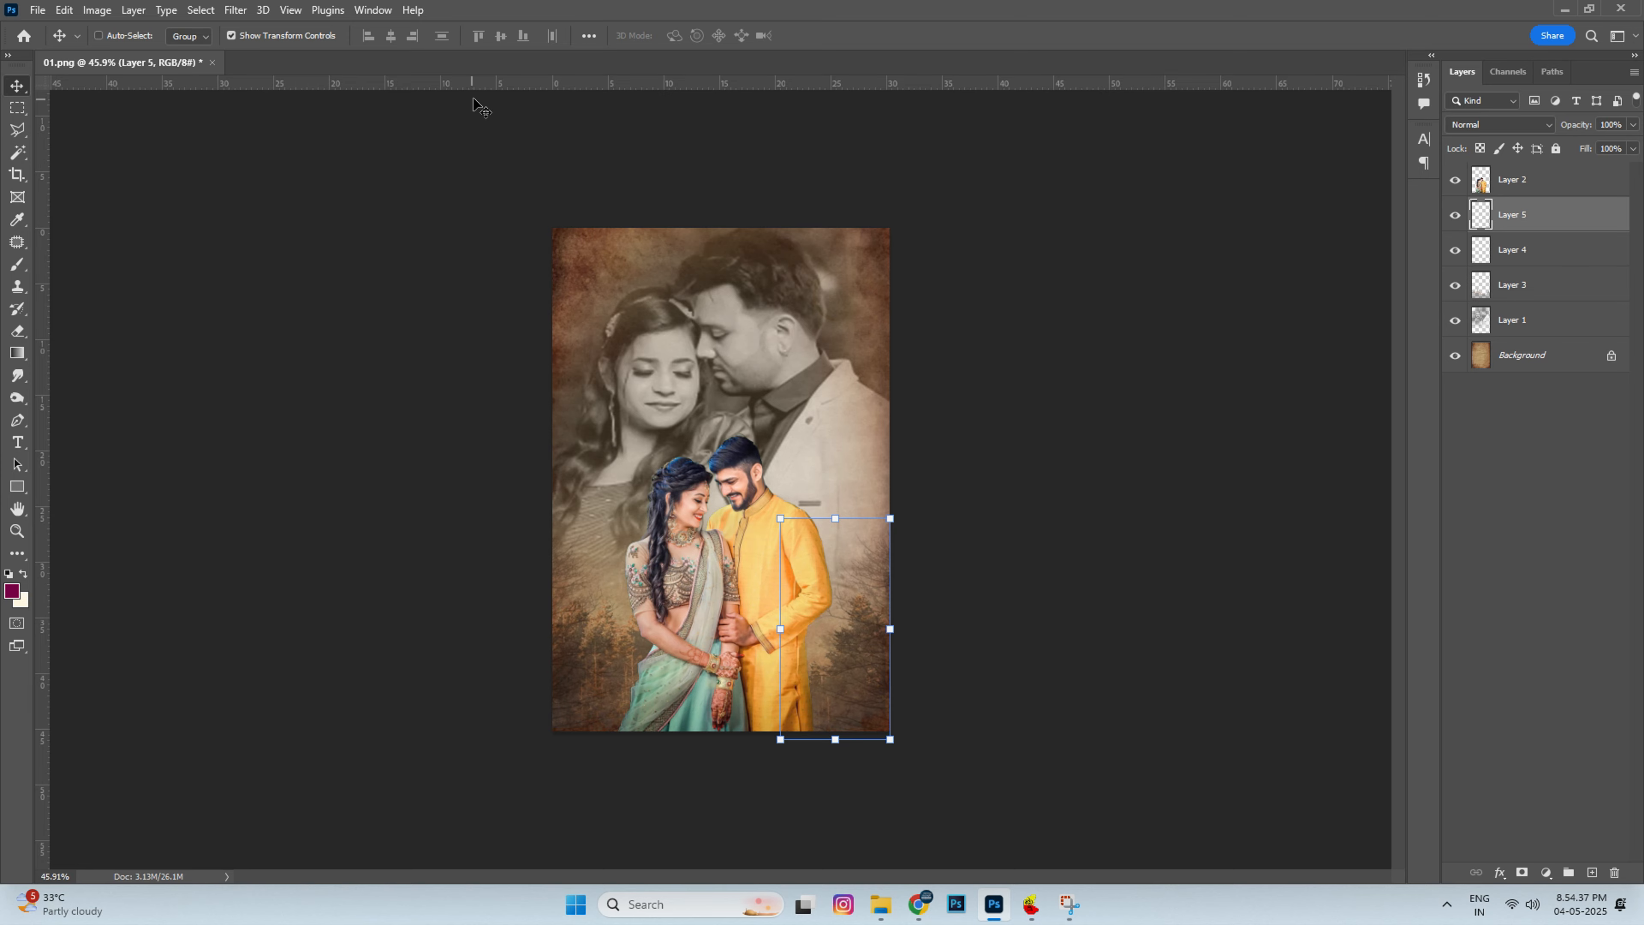
Step: Bring the 08 fog image in front of all layers along the lower edge of 01.png, closing 08.png without saving
key(ctrl+o)
double_click(1013, 305)
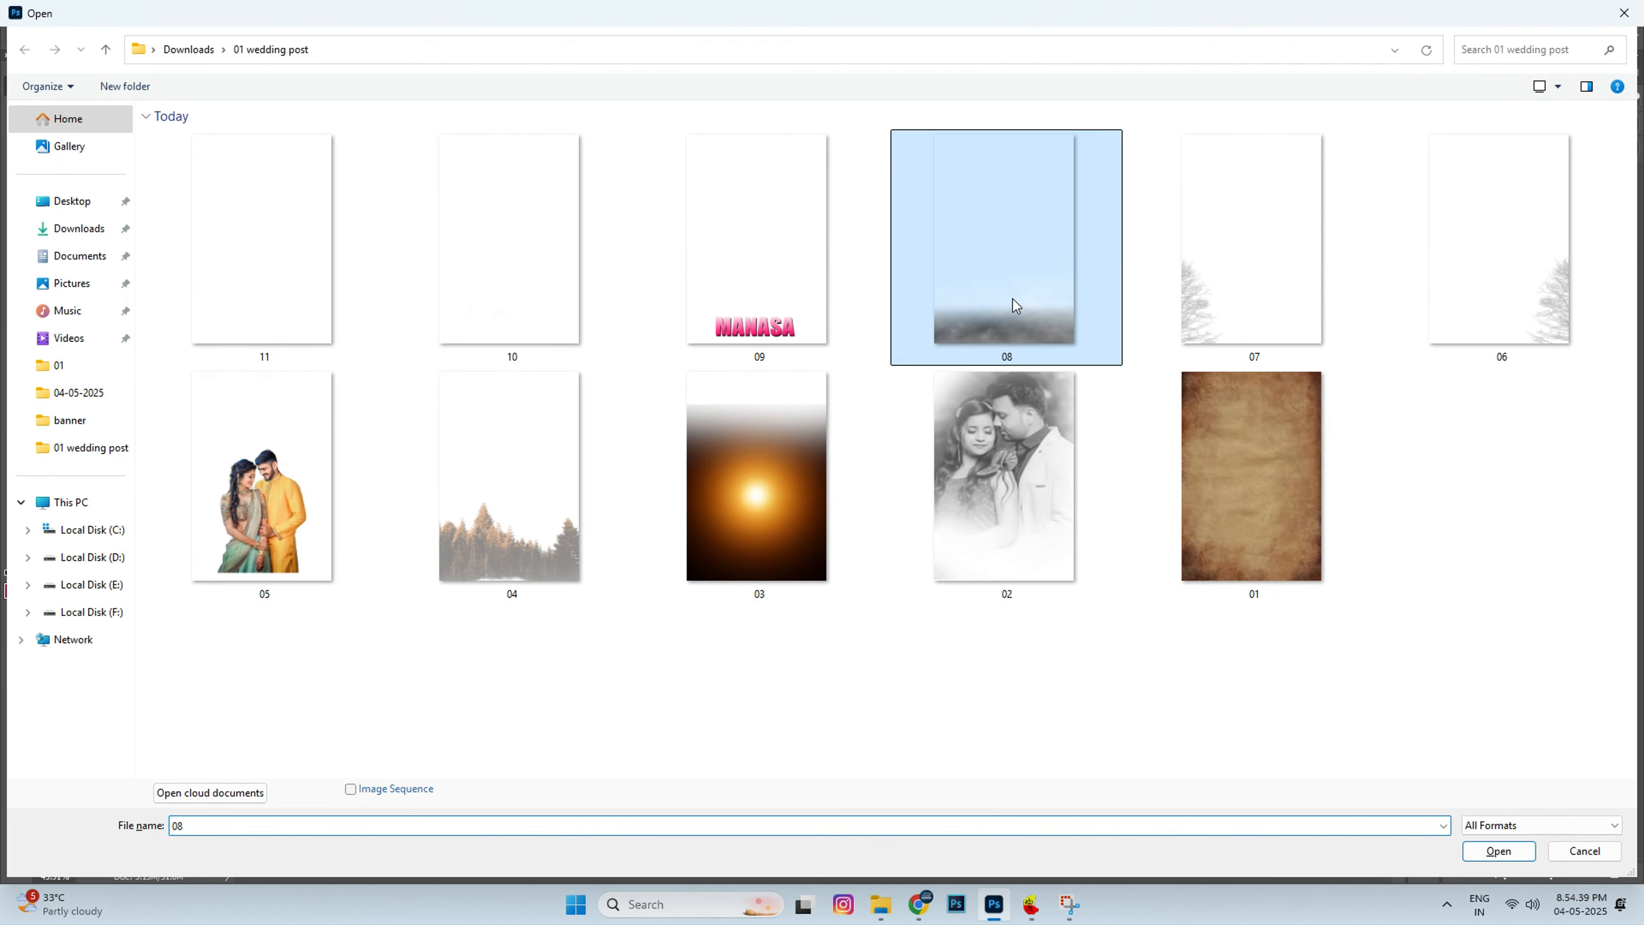
key(ctrl+w)
click(826, 341)
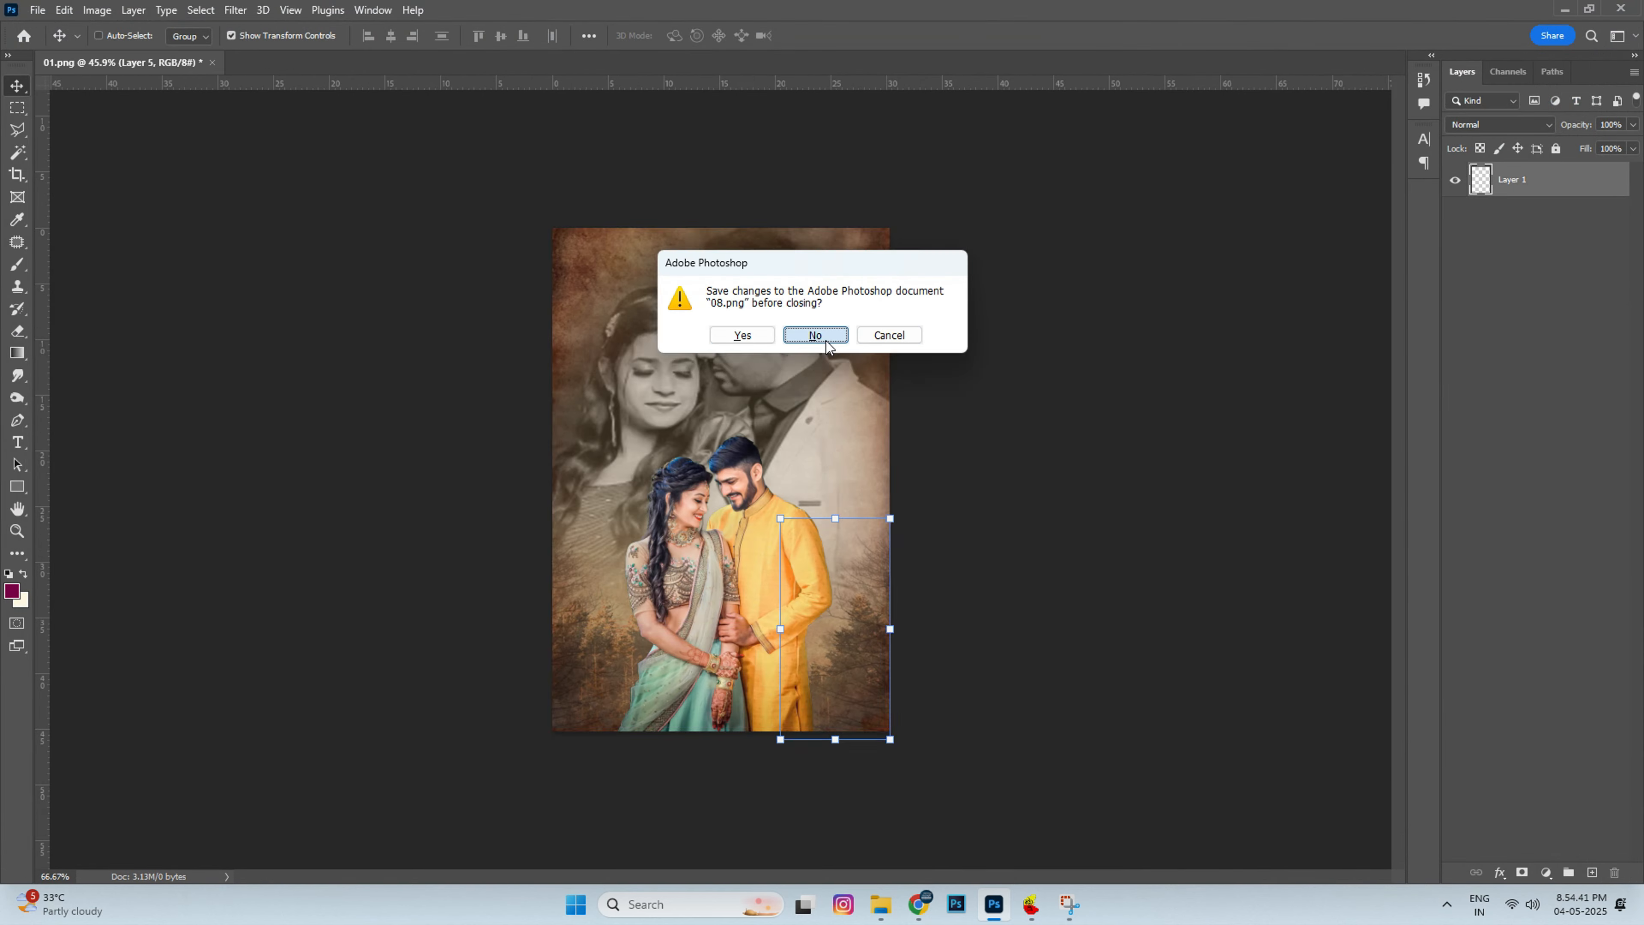
key(ctrl+v)
drag(795, 434, 796, 572)
key(ctrl+shift+bracketright)
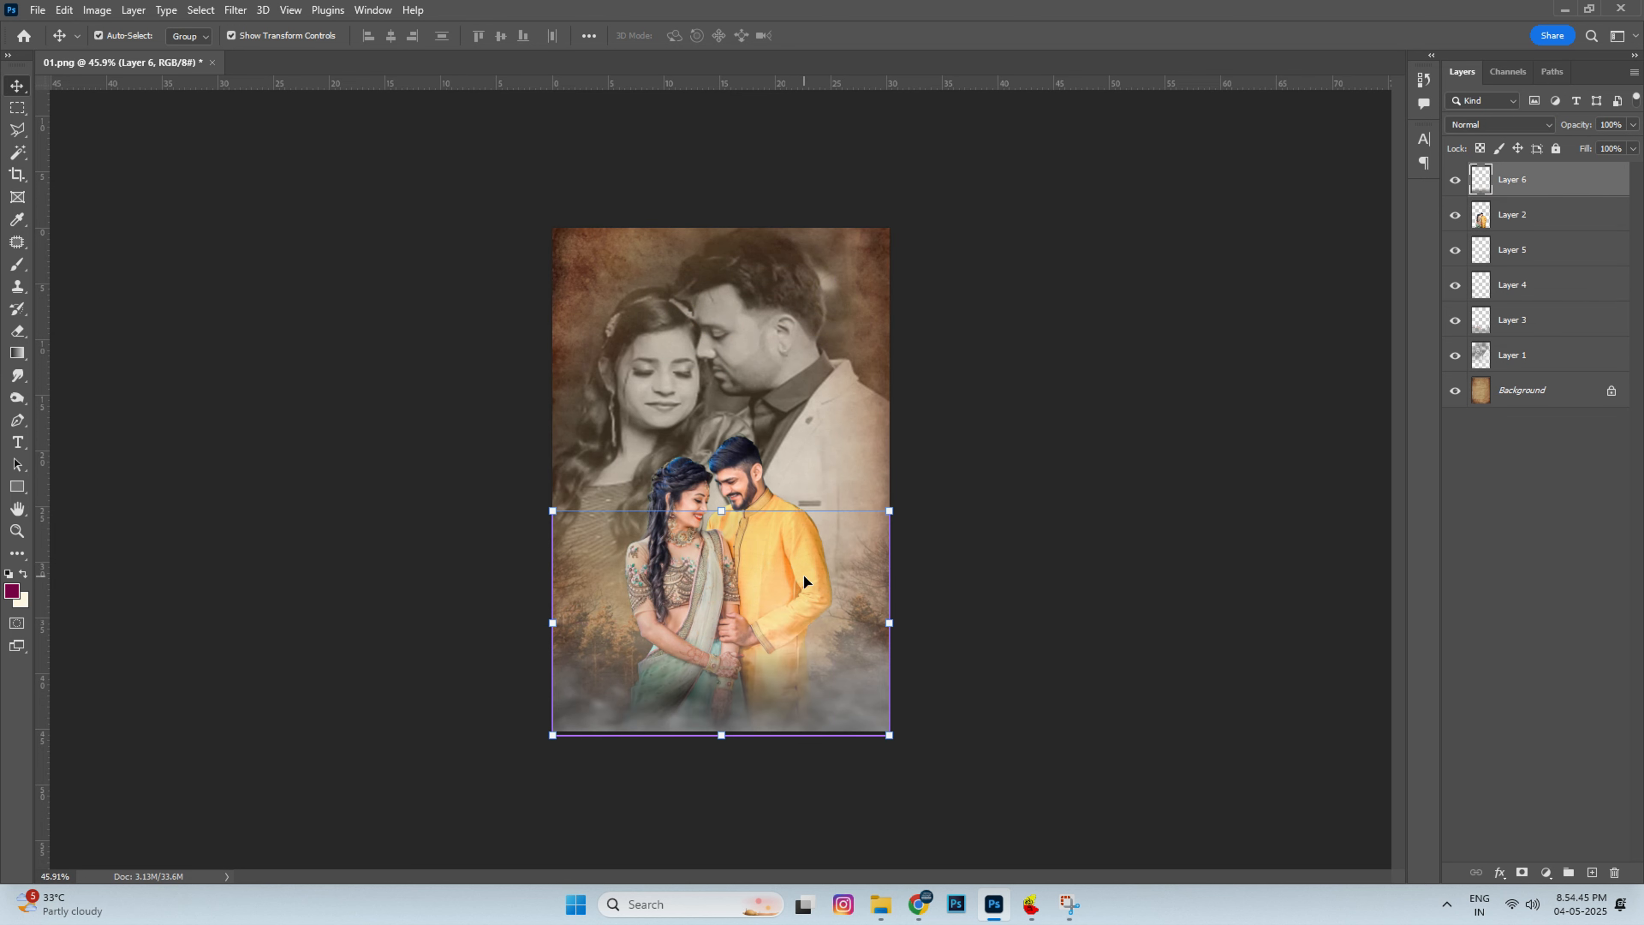
key(ctrl)
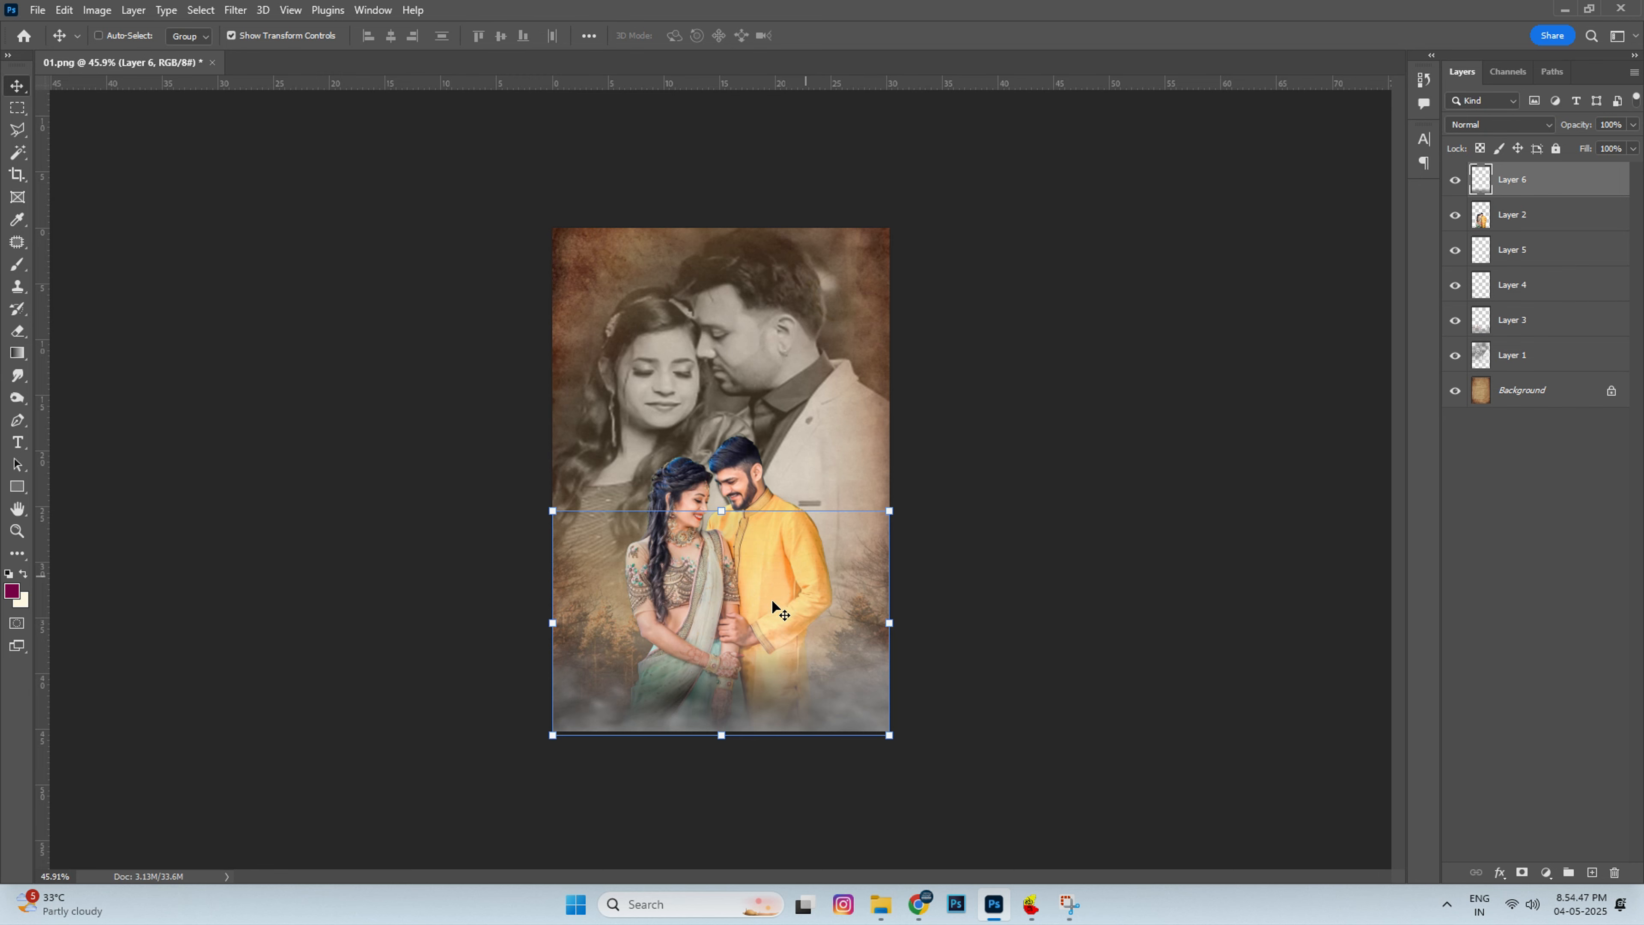
drag(772, 601, 772, 599)
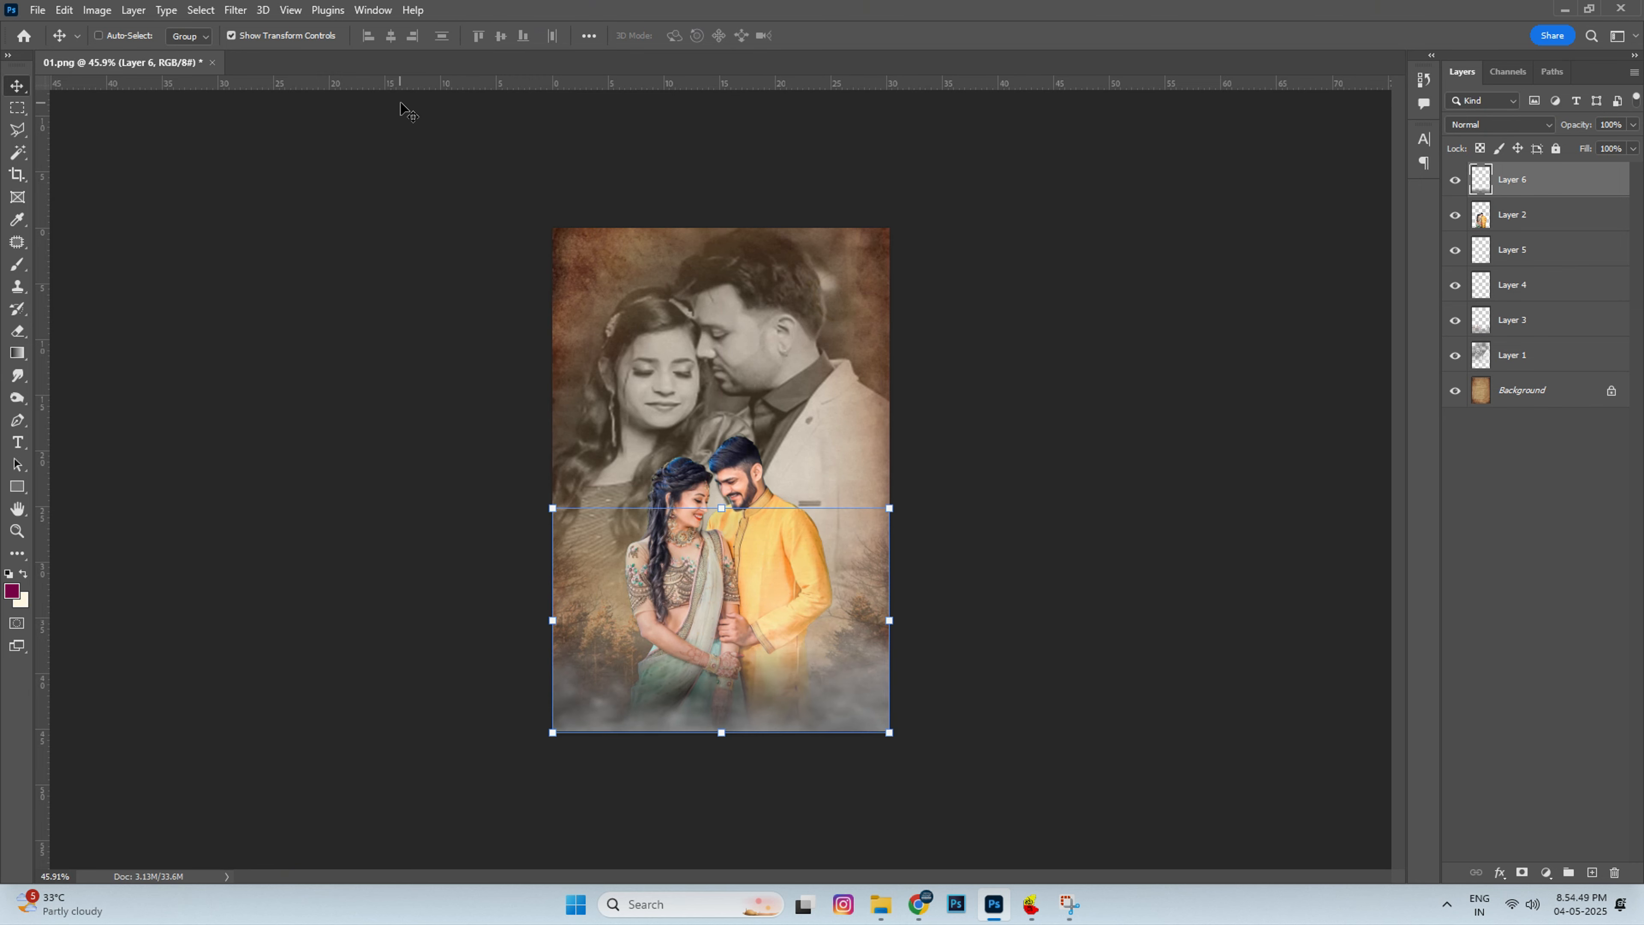
Step: Bring the 09 pink name lettering into 01.png, centred near the lower edge over the fog, closing 09.png without saving
key(ctrl+o)
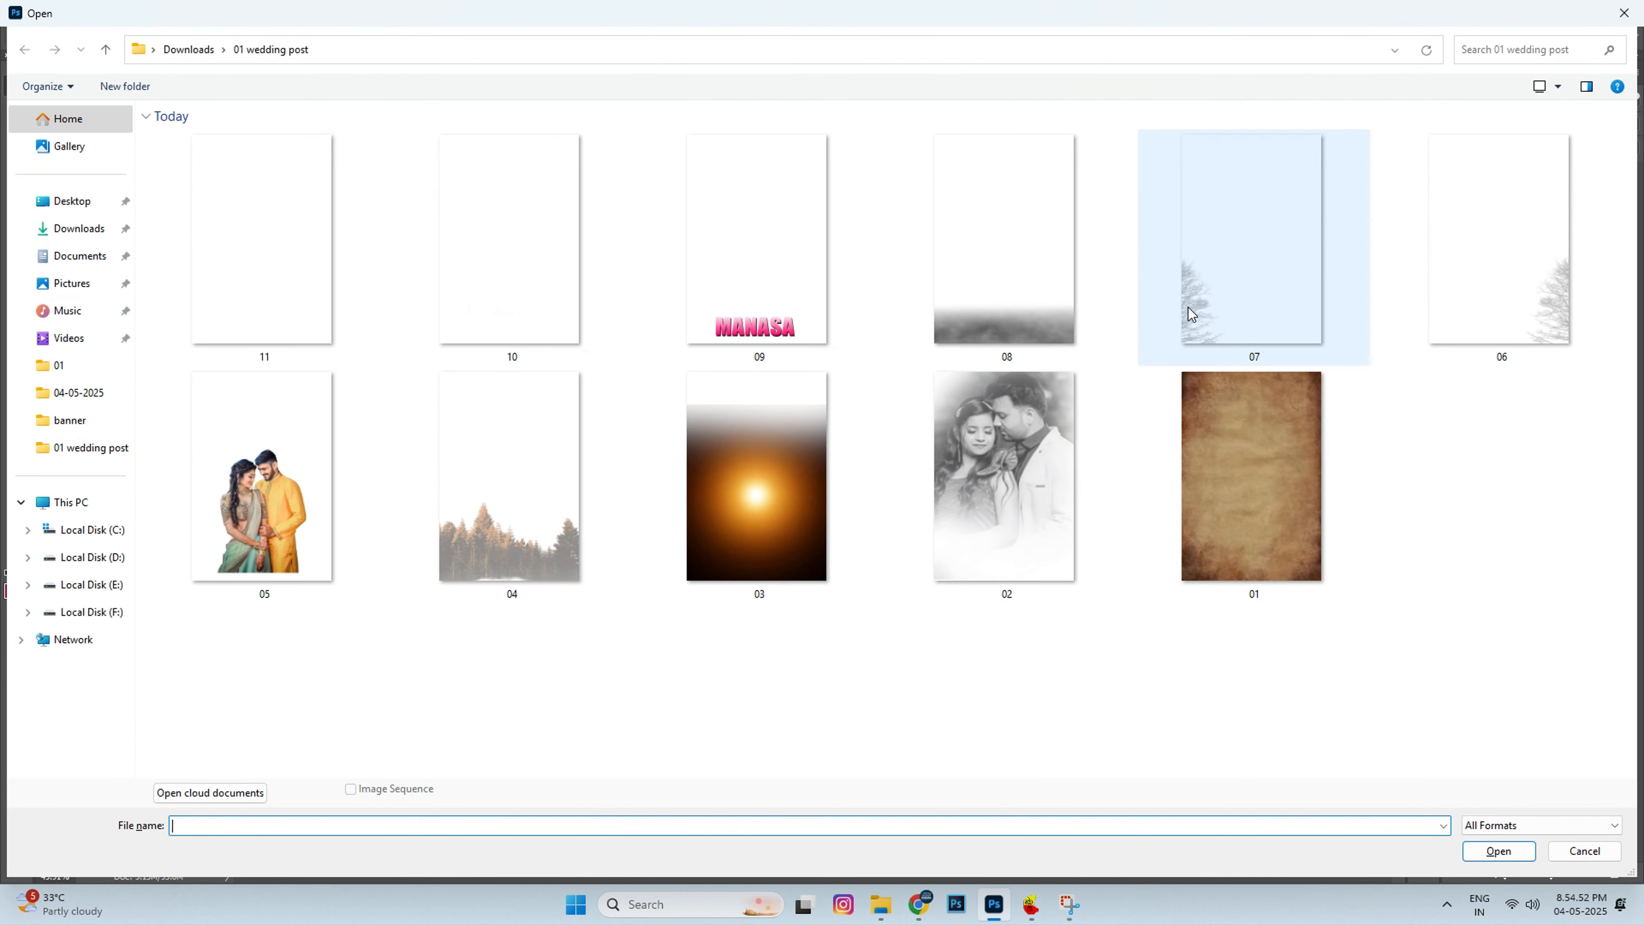
double_click(813, 271)
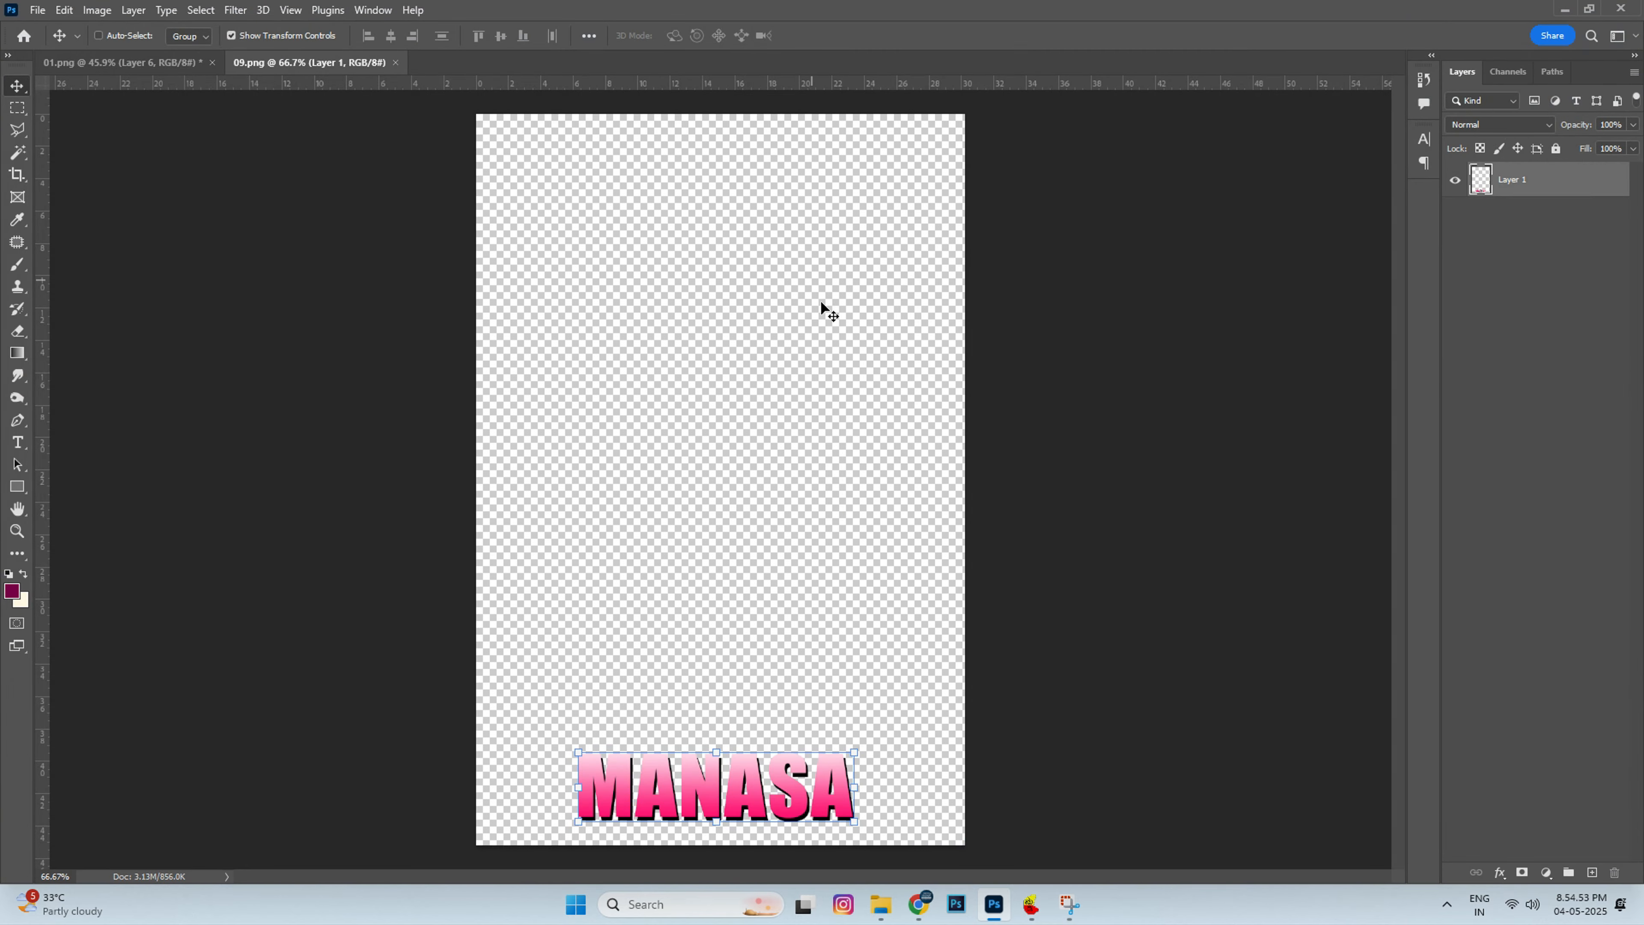
key(ctrl+a)
key(ctrl+x)
key(ctrl+w)
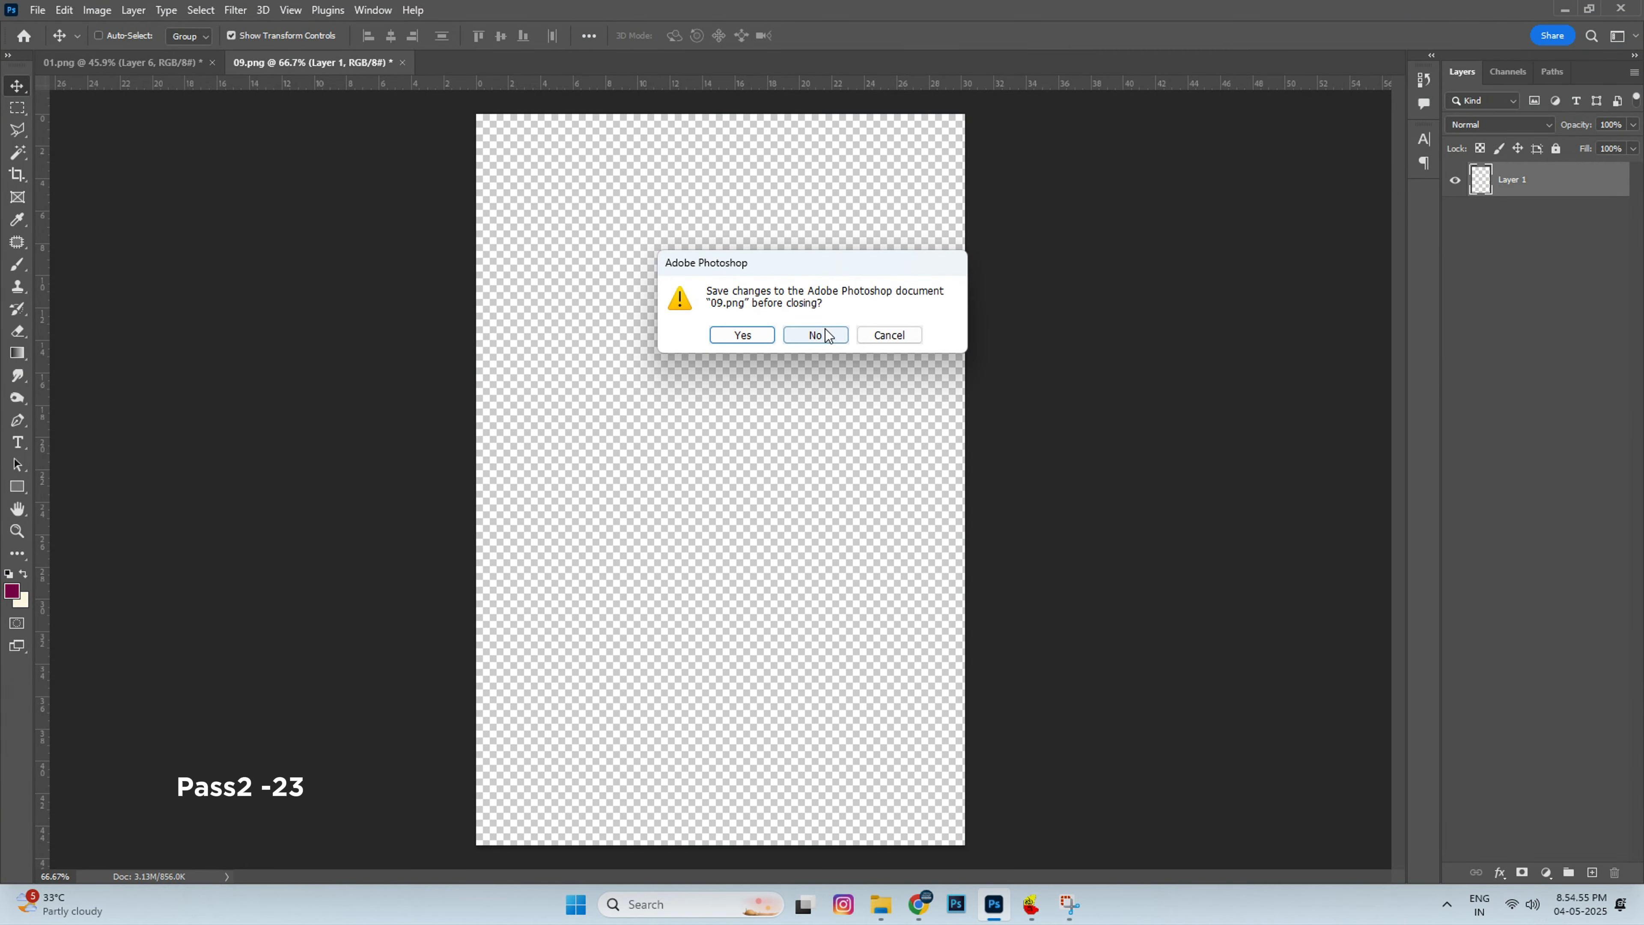
click(826, 333)
key(ctrl+v)
drag(754, 496, 791, 680)
key(Return)
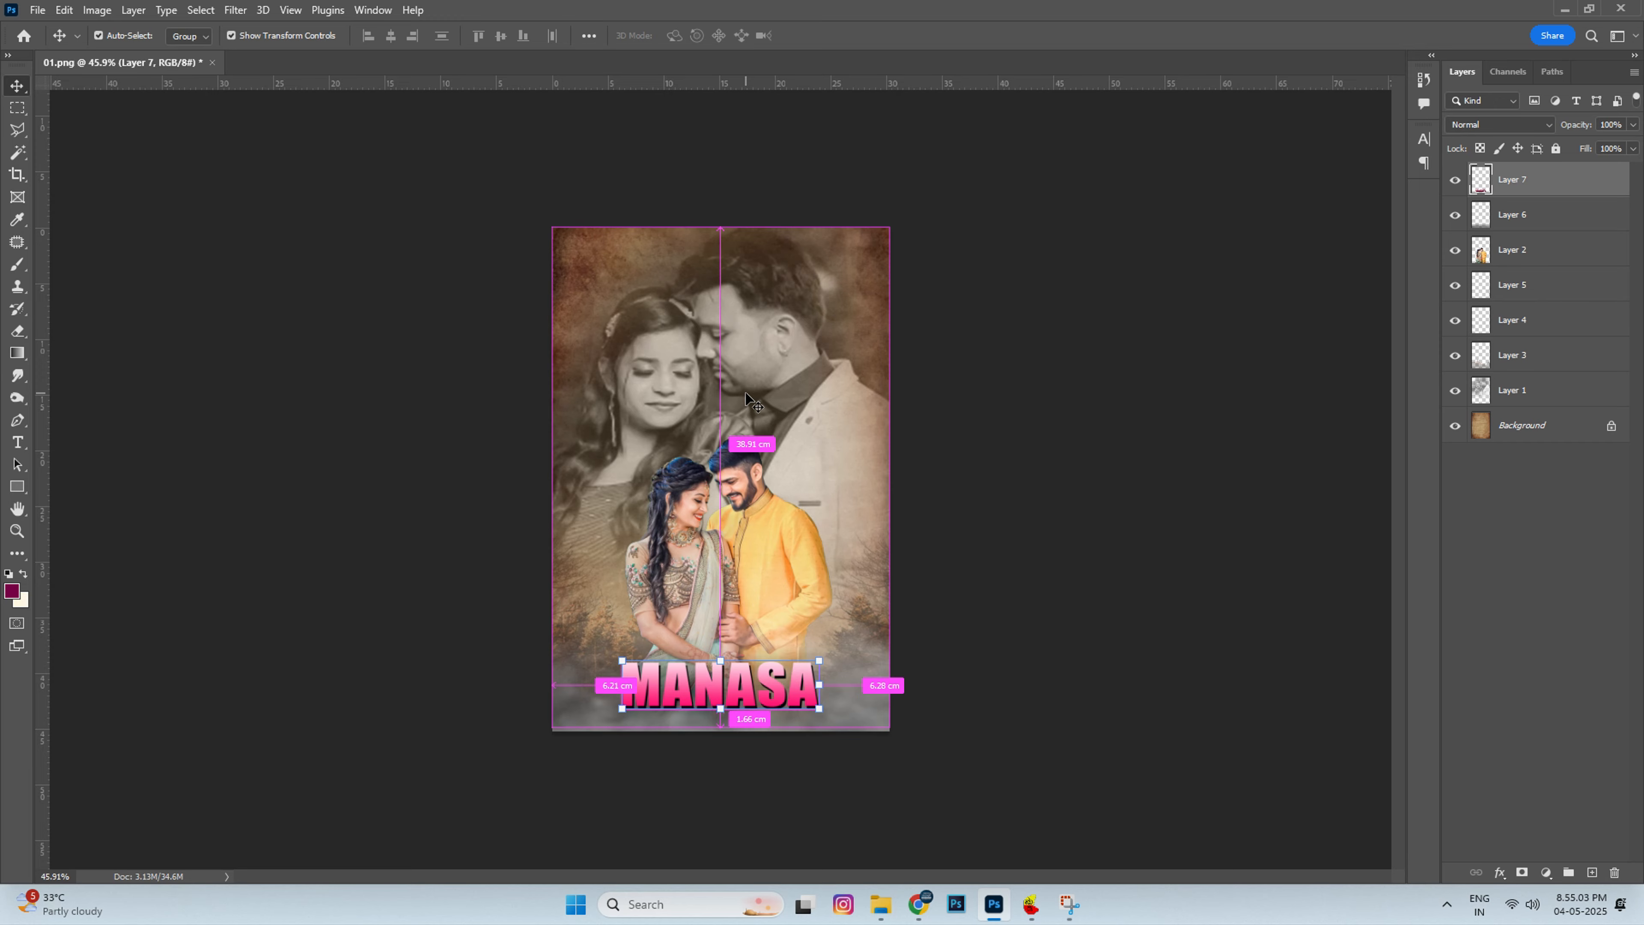
Step: Bring the 10 white script name into 01.png just above the pink name lettering, closing 10.png without saving
key(ctrl+o)
double_click(501, 259)
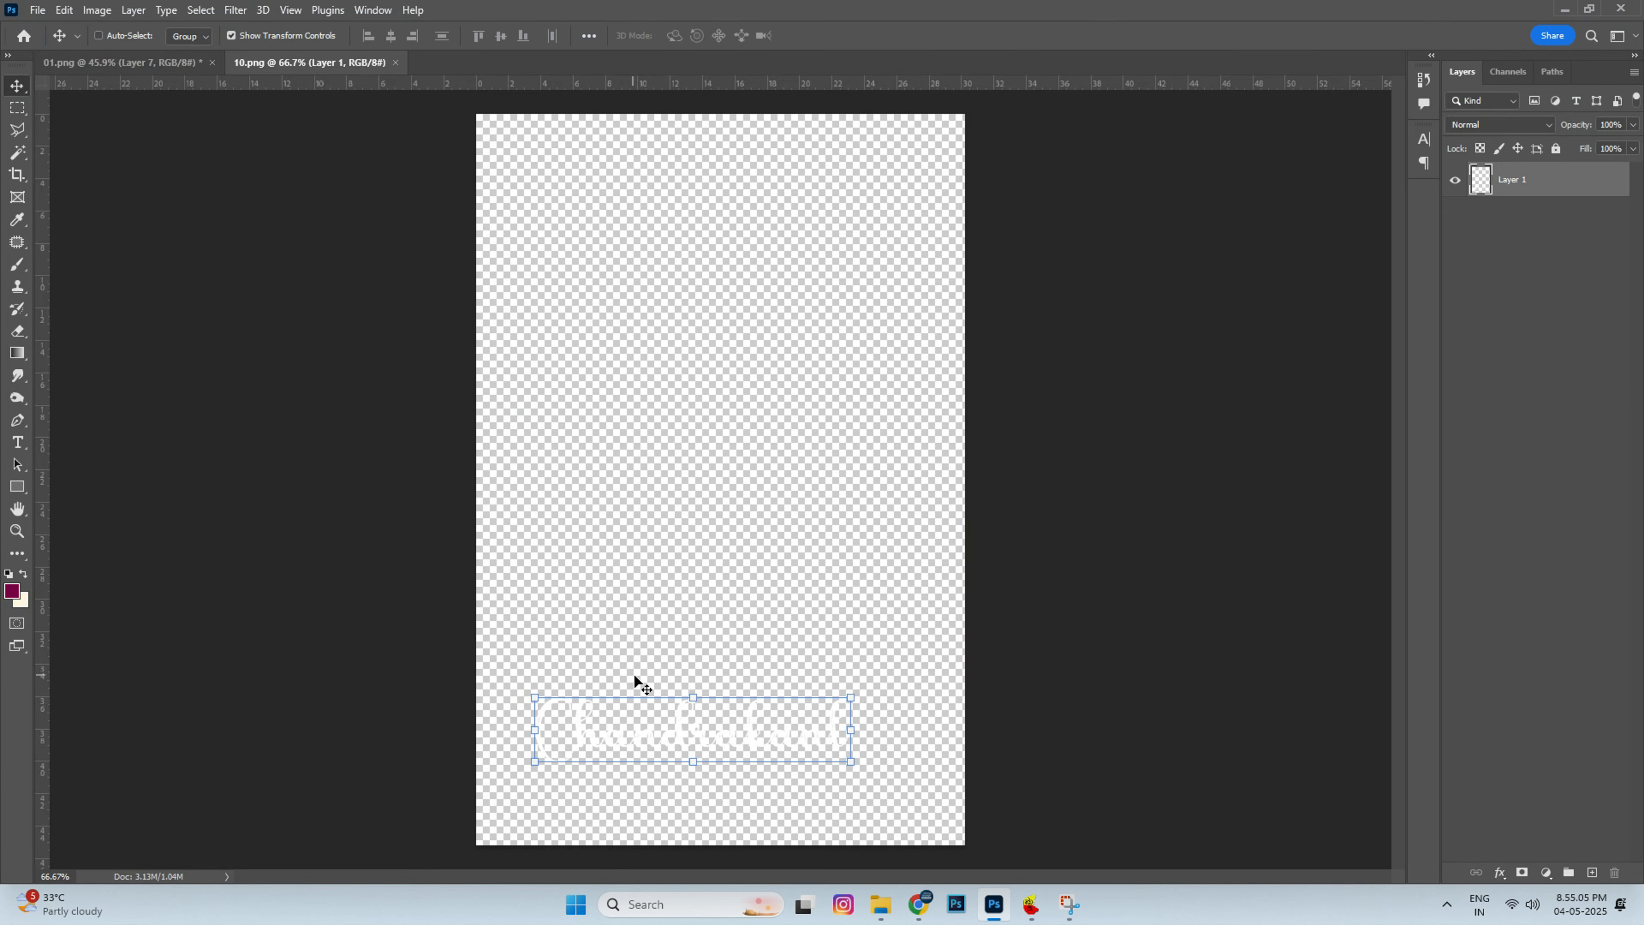
key(ctrl+x)
key(ctrl+w)
click(816, 335)
key(ctrl+v)
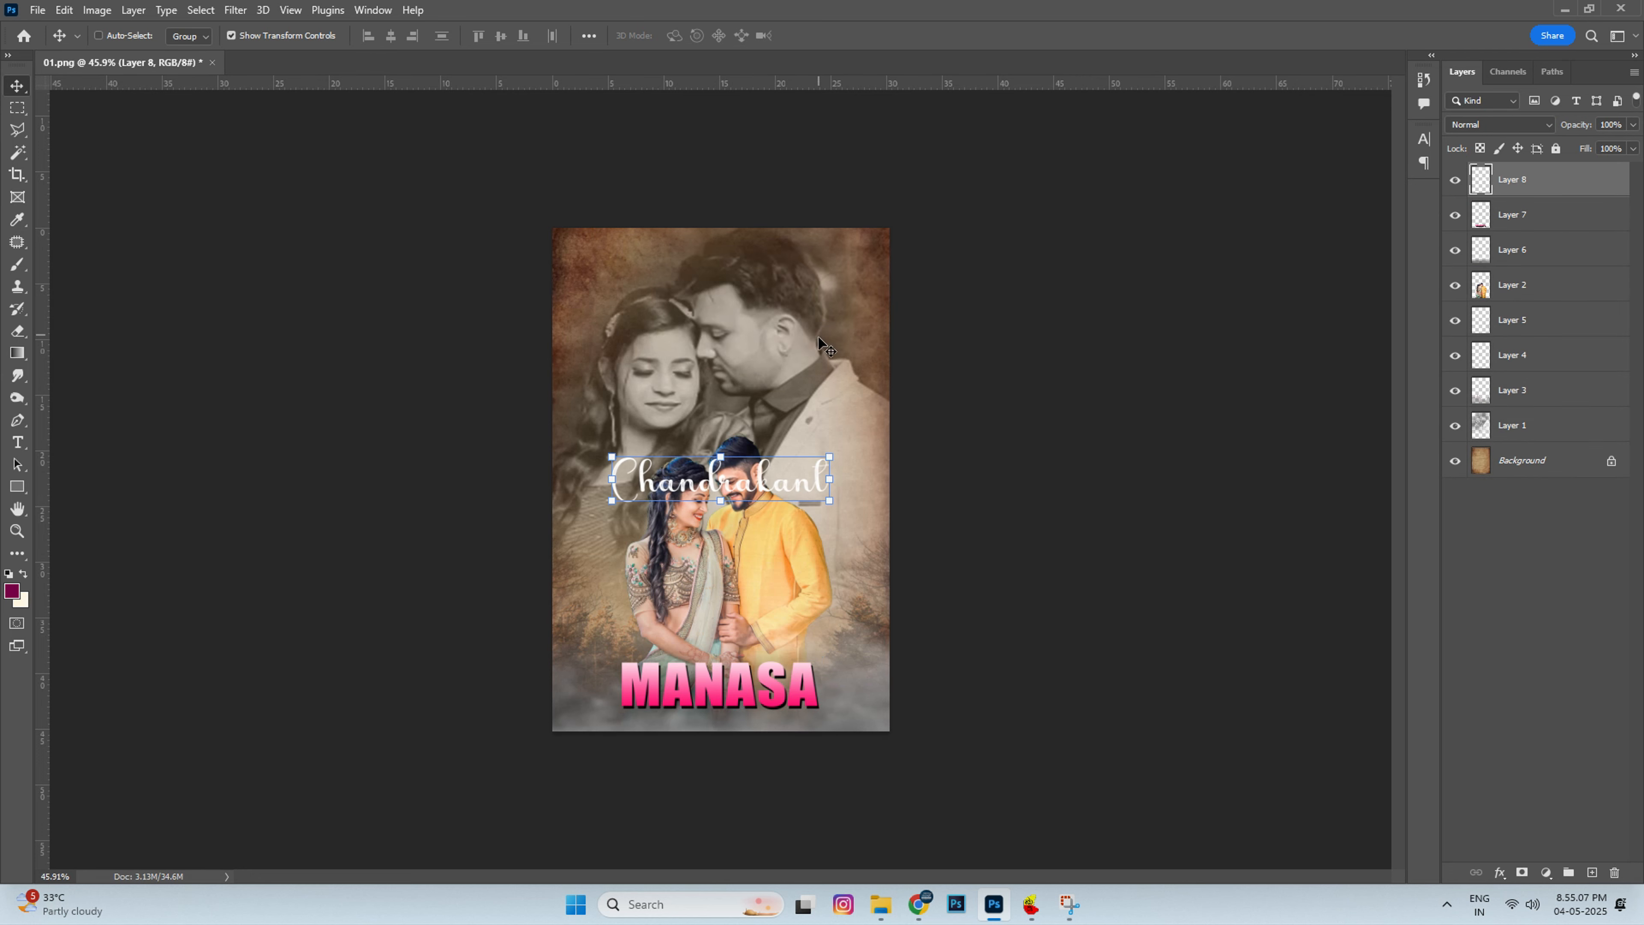
drag(775, 480, 753, 635)
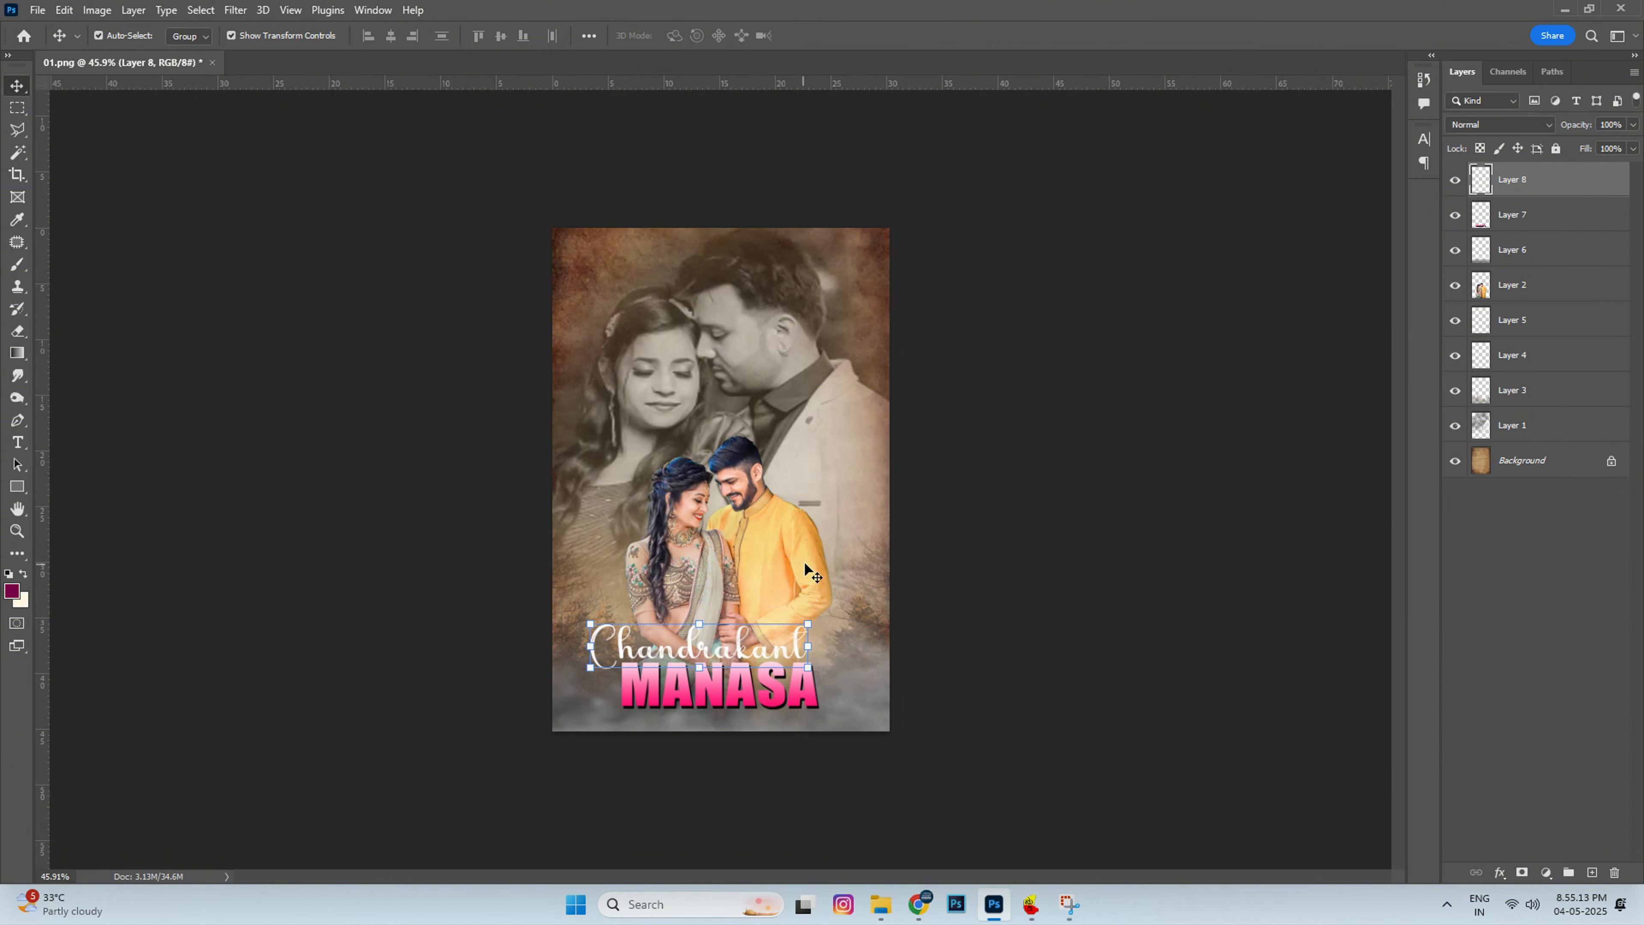
Step: Bring the 03 orange glow image into 01.png as the front layer, closing 03.png without saving
key(ctrl+o)
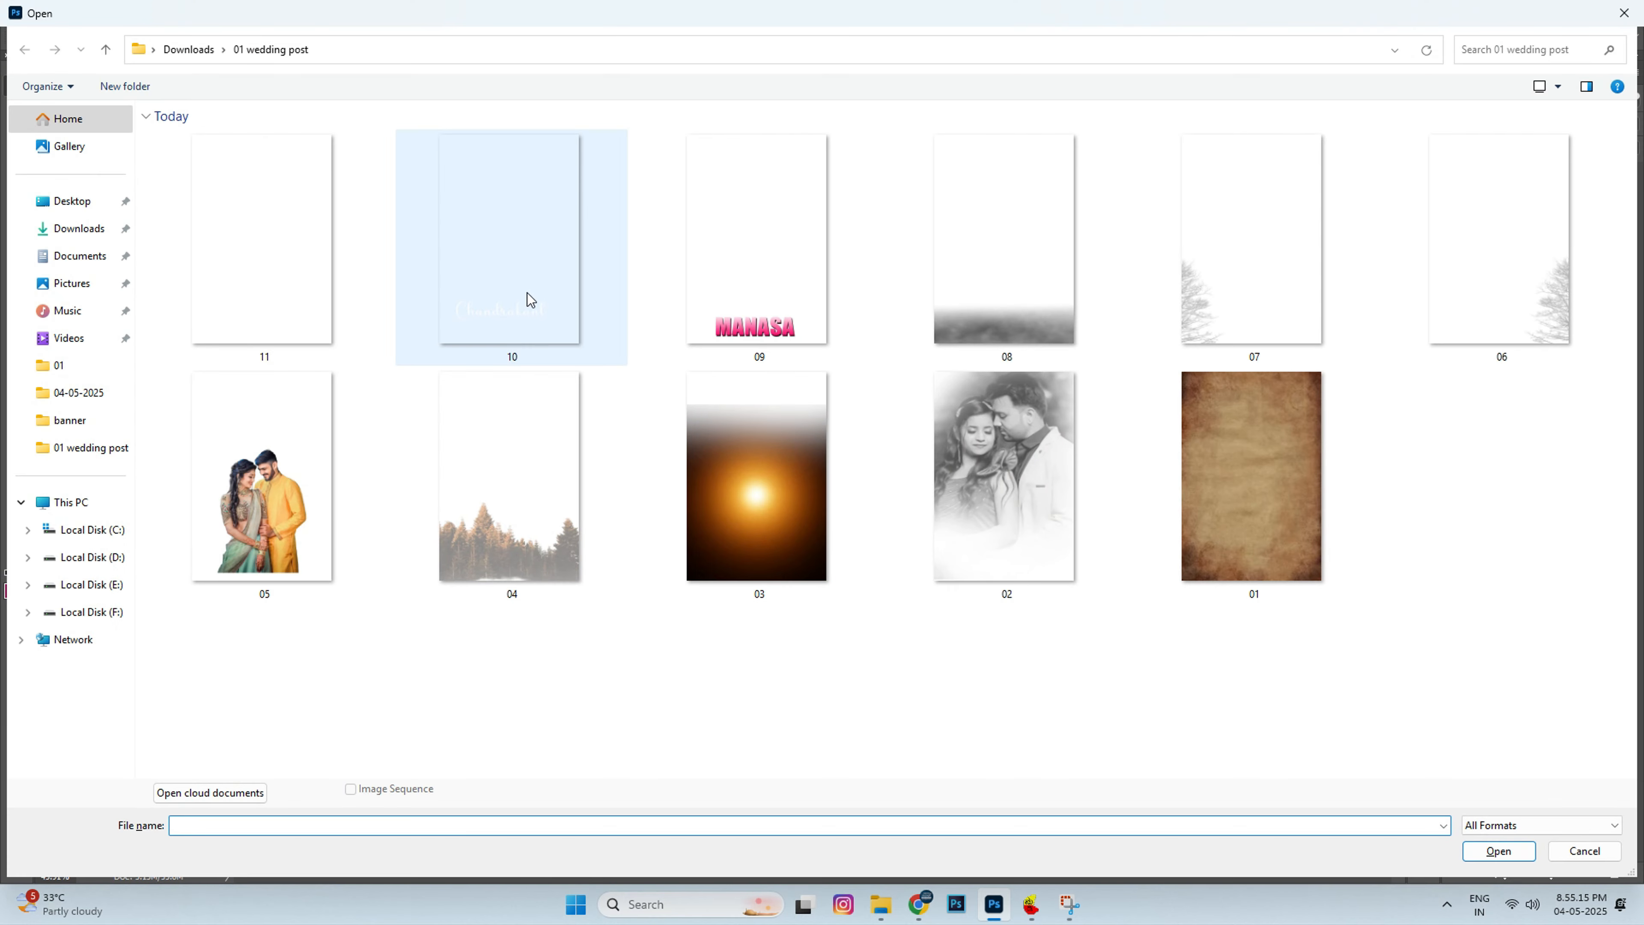
double_click(845, 537)
key(ctrl+a)
key(ctrl+x)
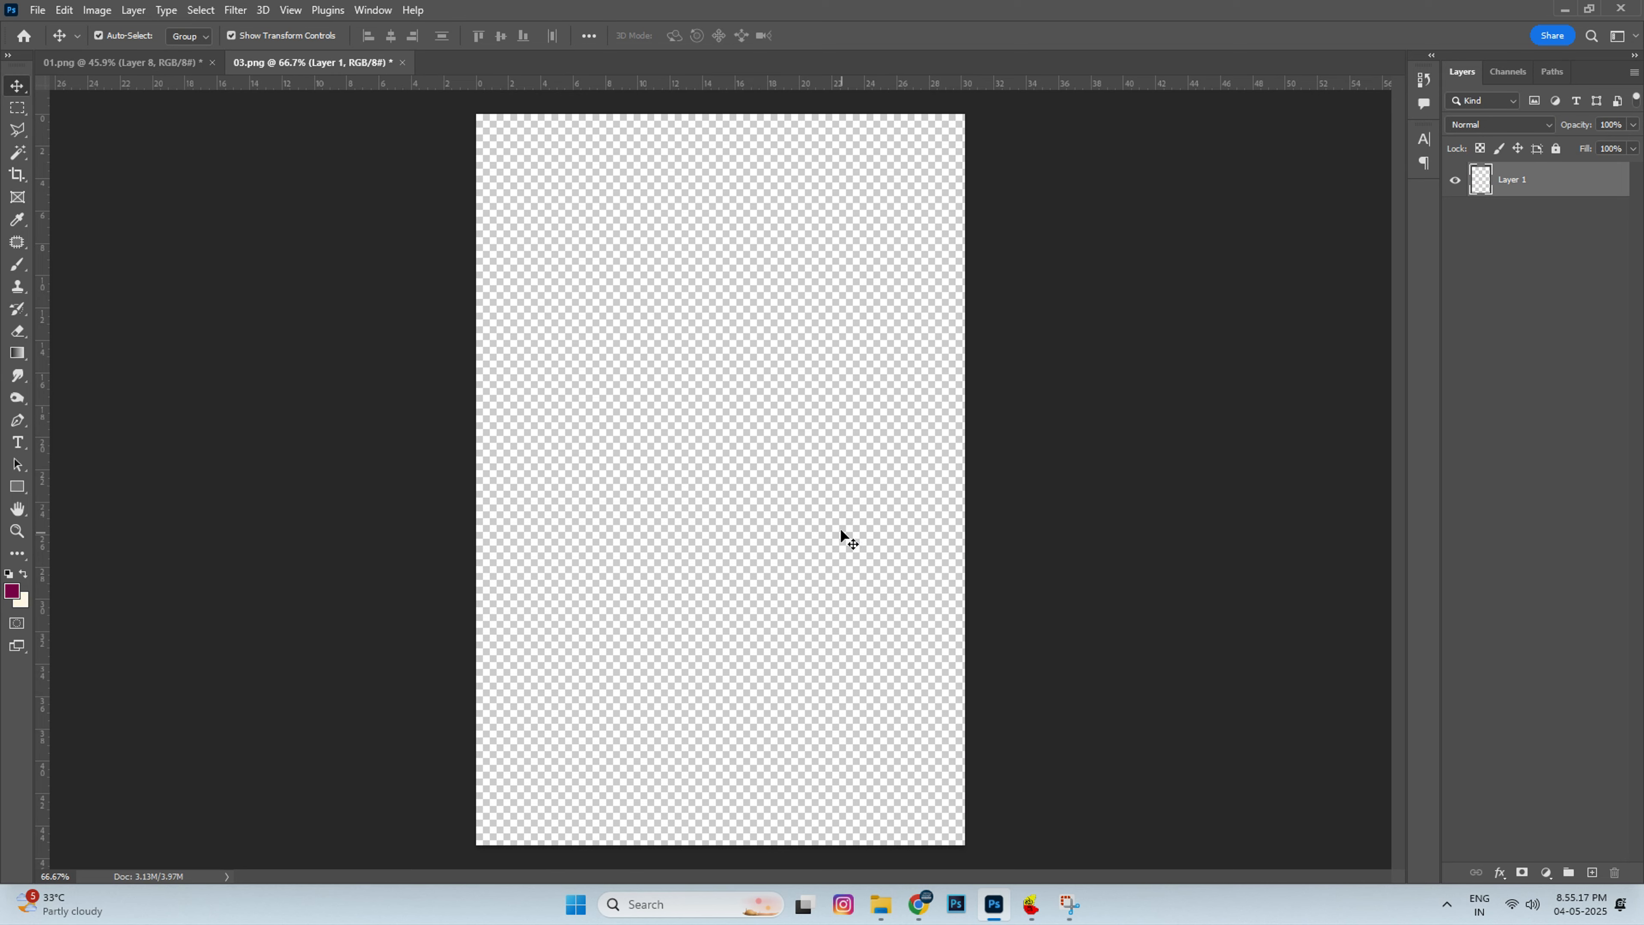
key(ctrl+w)
click(810, 337)
key(ctrl+v)
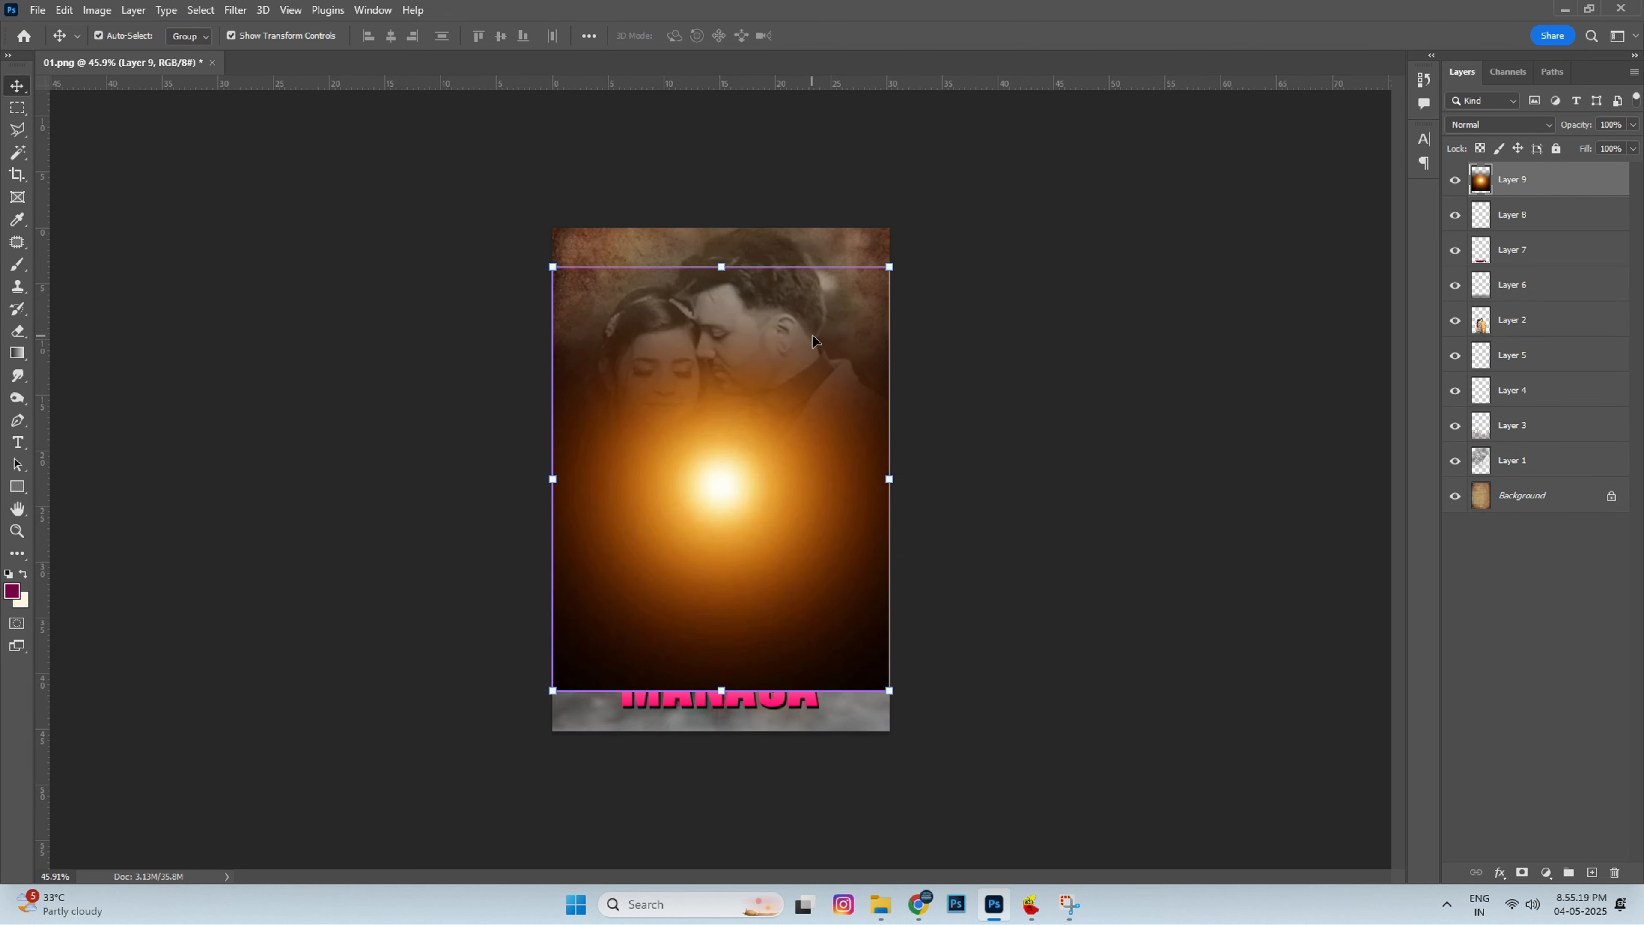
drag(889, 266, 899, 254)
key(Return)
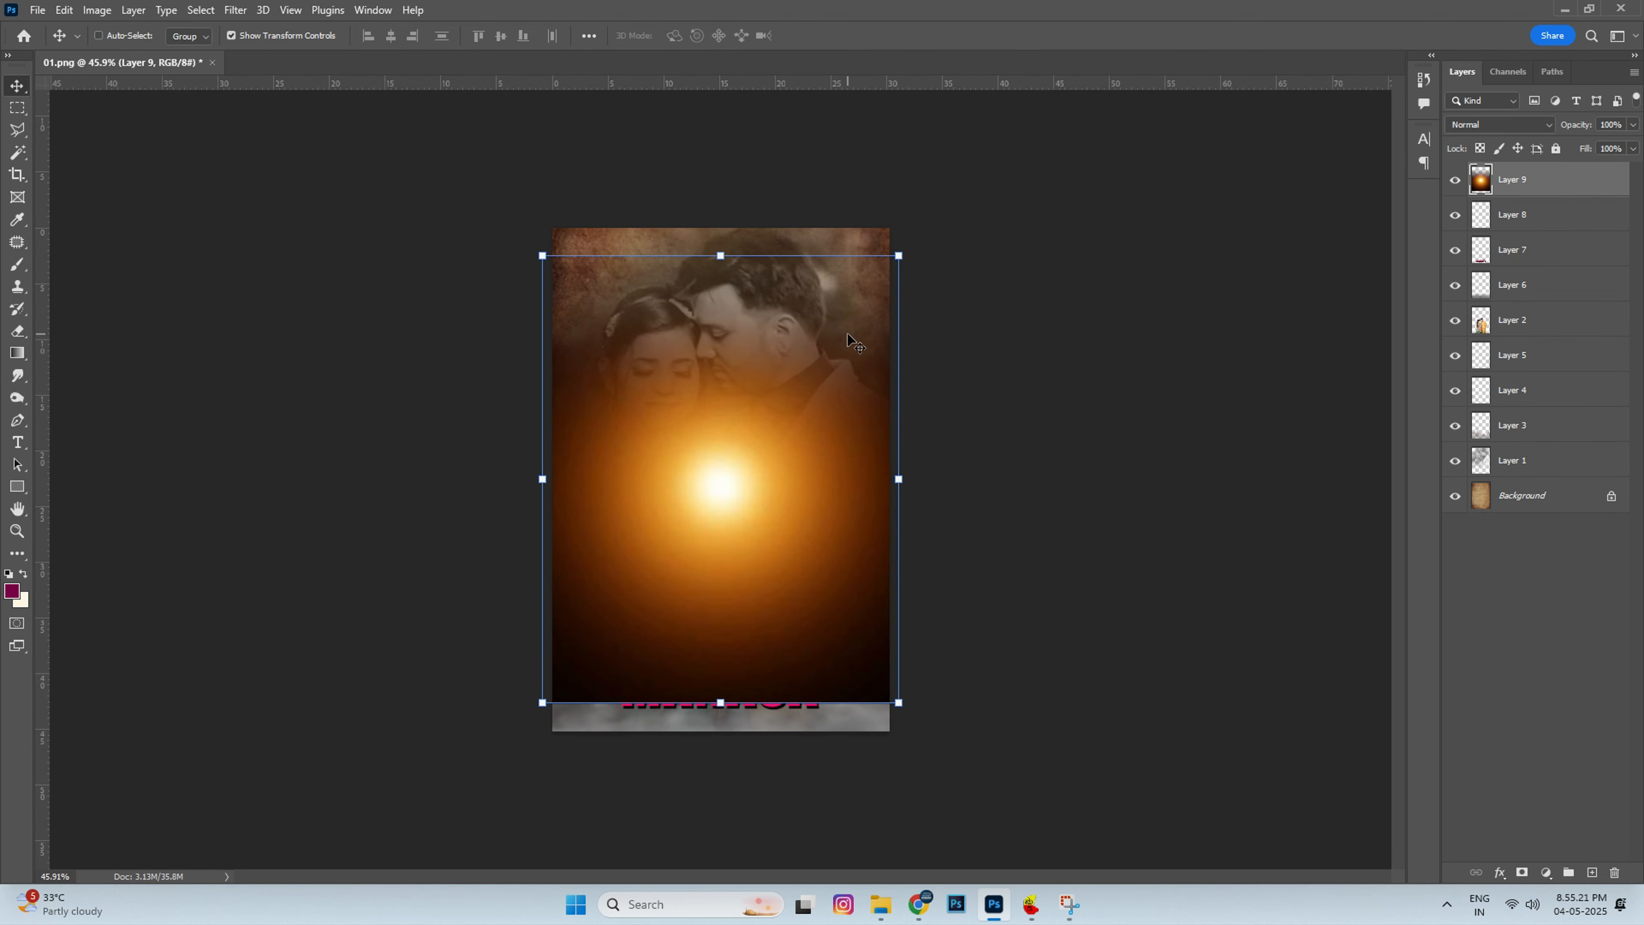
key(ctrl+z)
Step: Set the glow layer's blend mode to Screen and reposition it directly behind the couple cutout, slightly lower on the canvas
click(1467, 124)
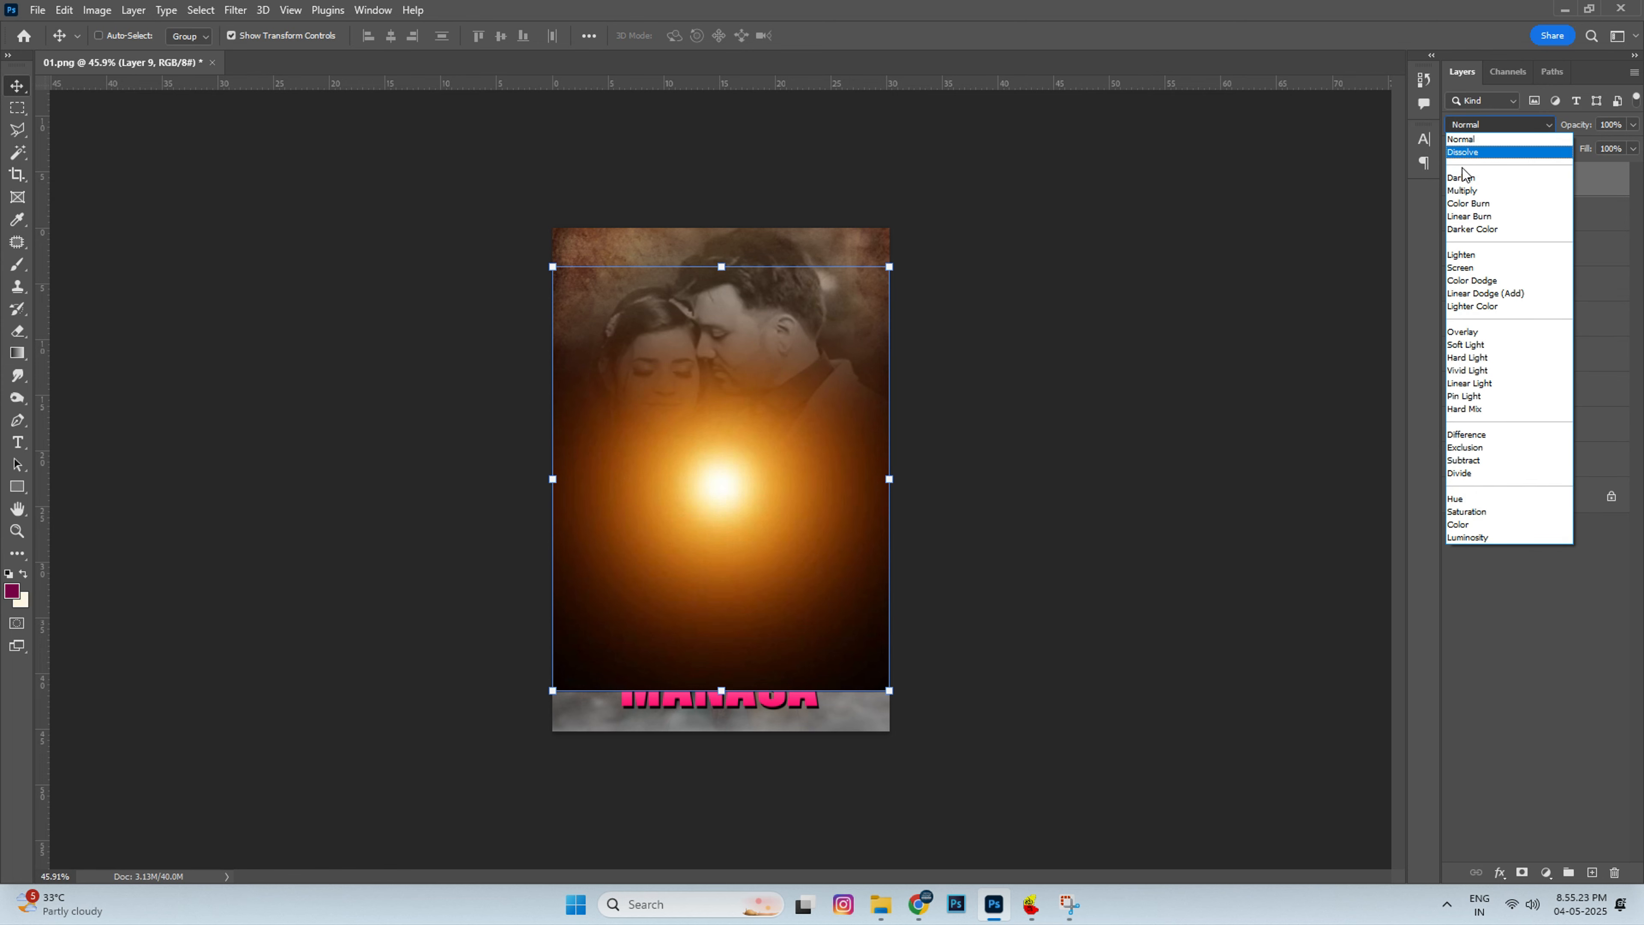
click(1473, 270)
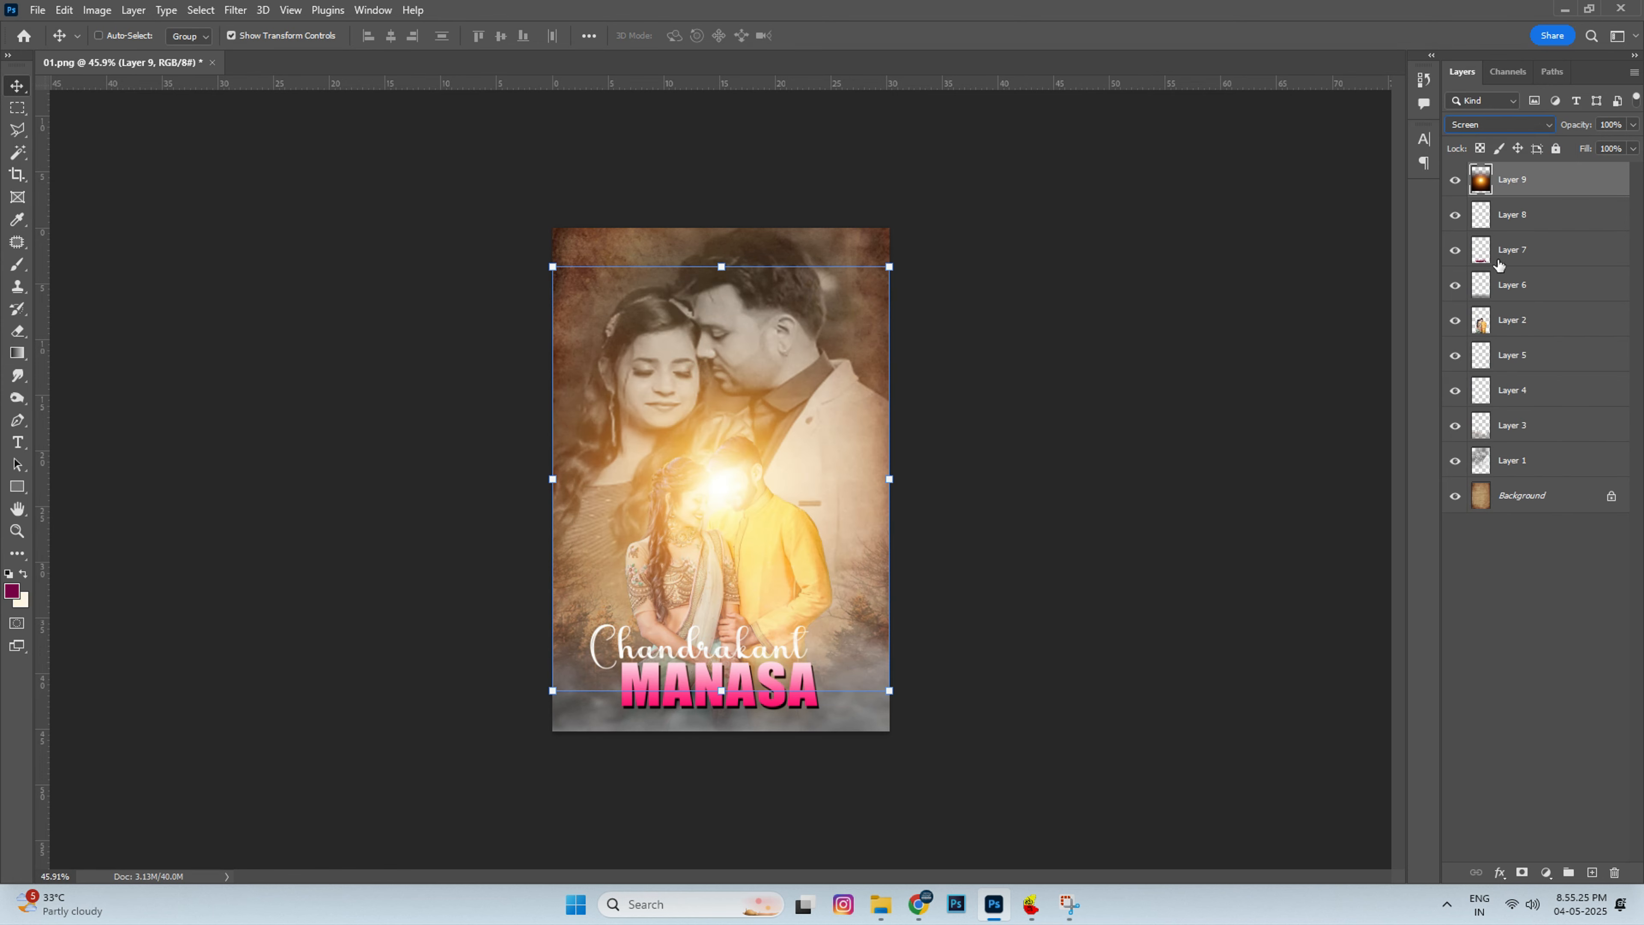
drag(1545, 186, 1518, 324)
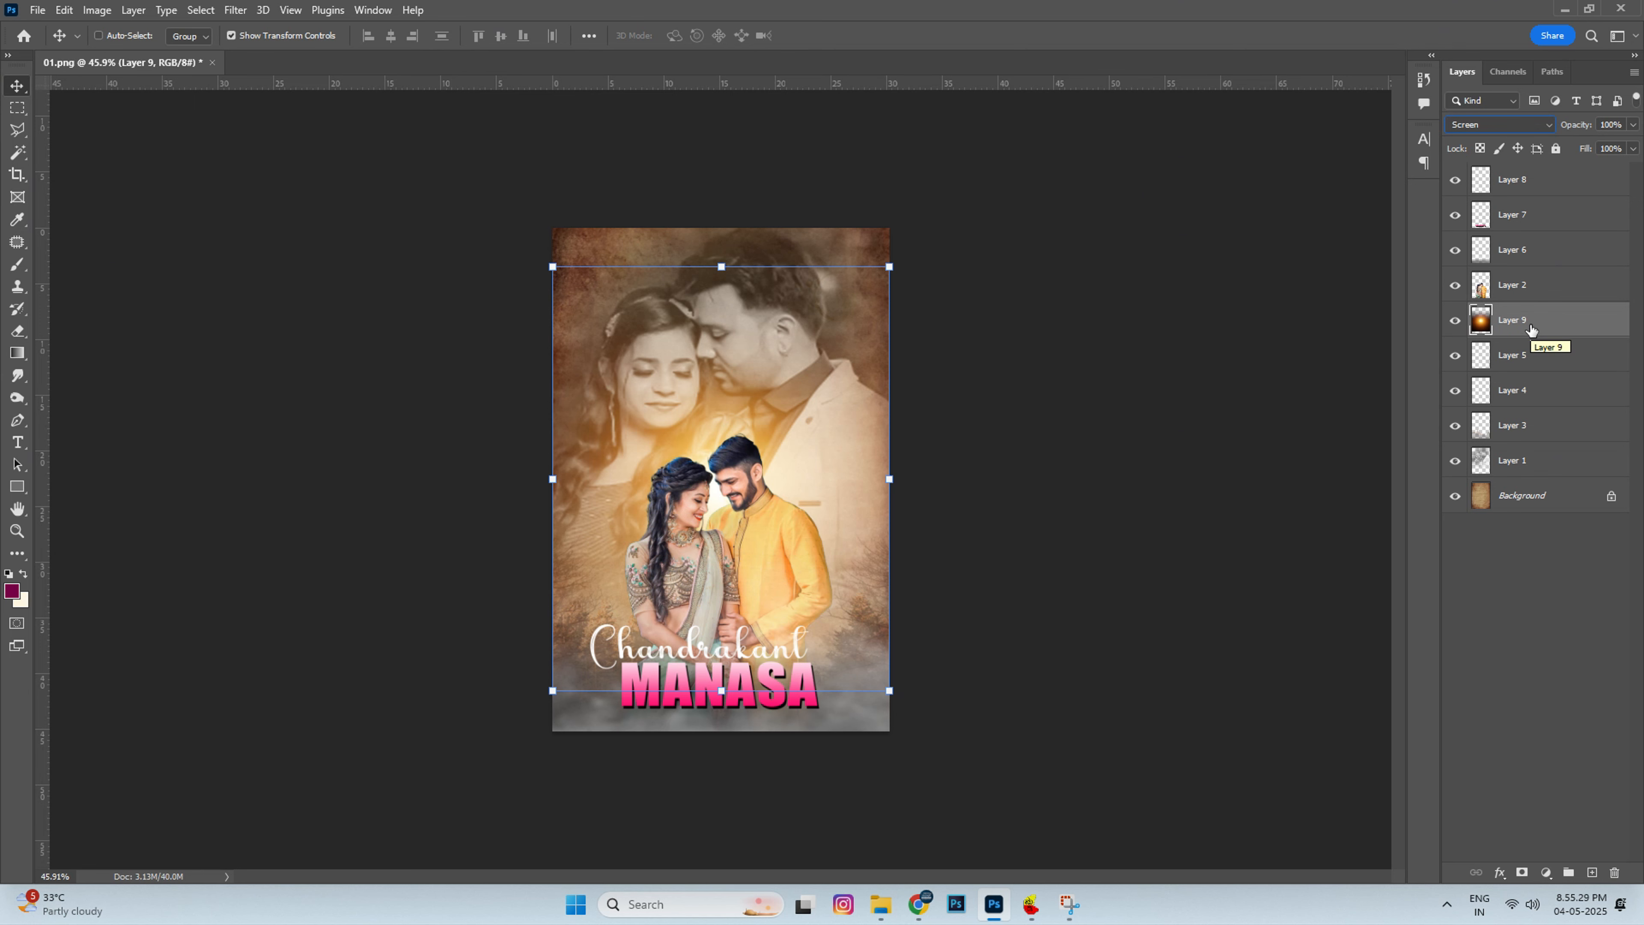
drag(809, 415, 809, 435)
key(ctrl+z)
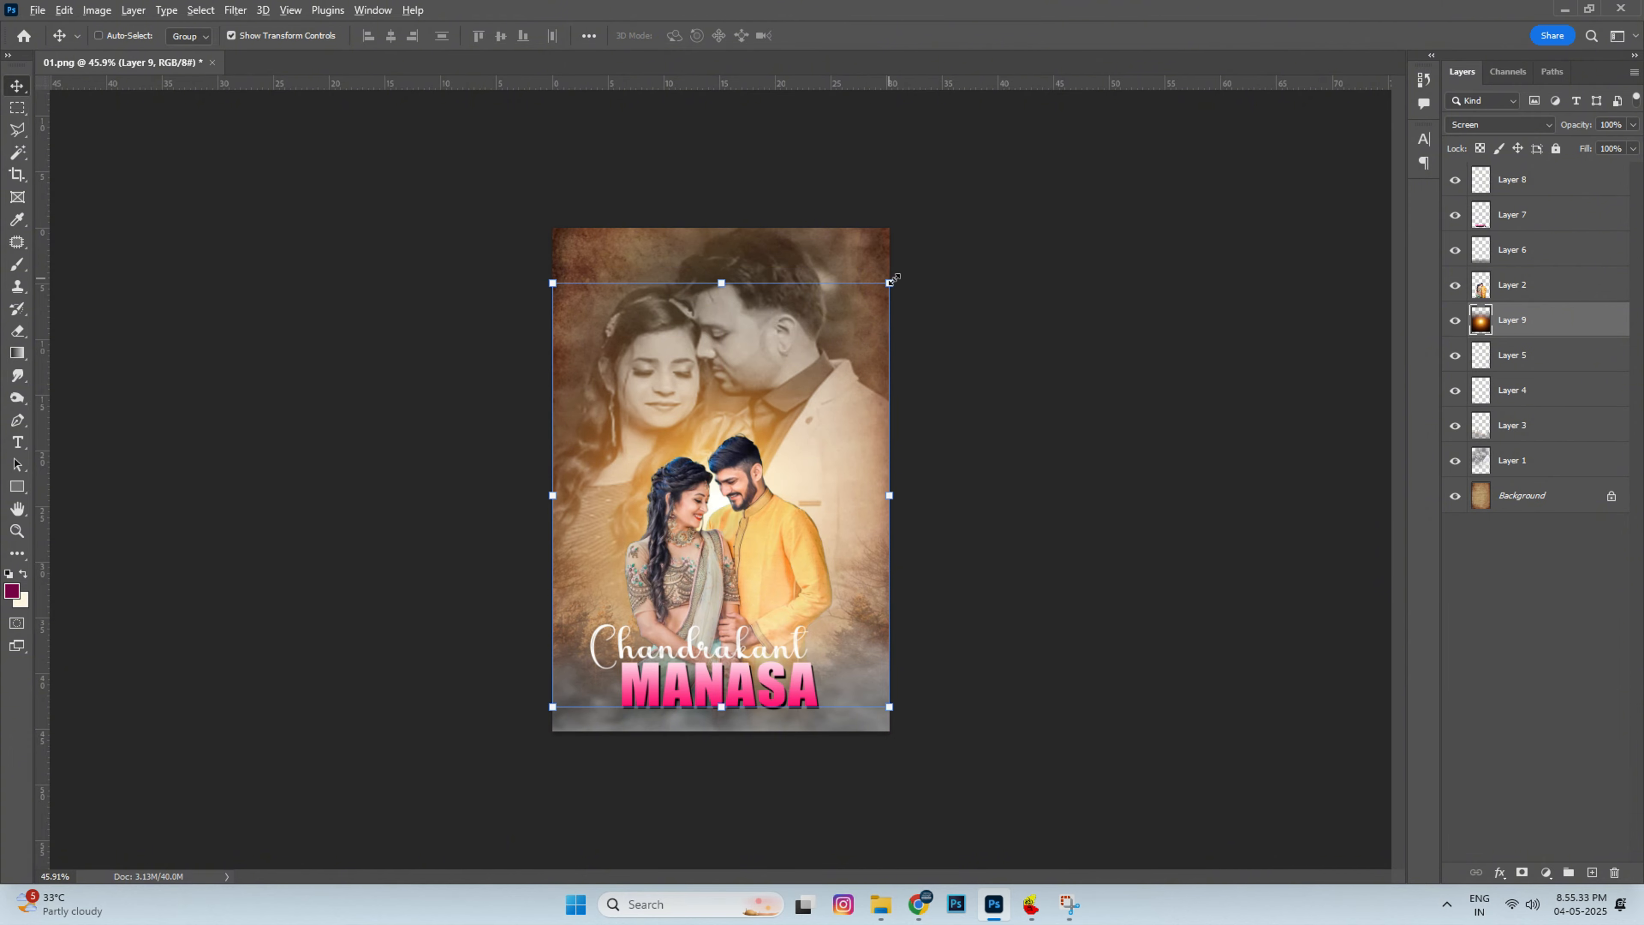
Step: Bring the 11 ornamental divider into 01.png in front of all layers below the pink name lettering, closing 11.png without saving
key(ctrl+o)
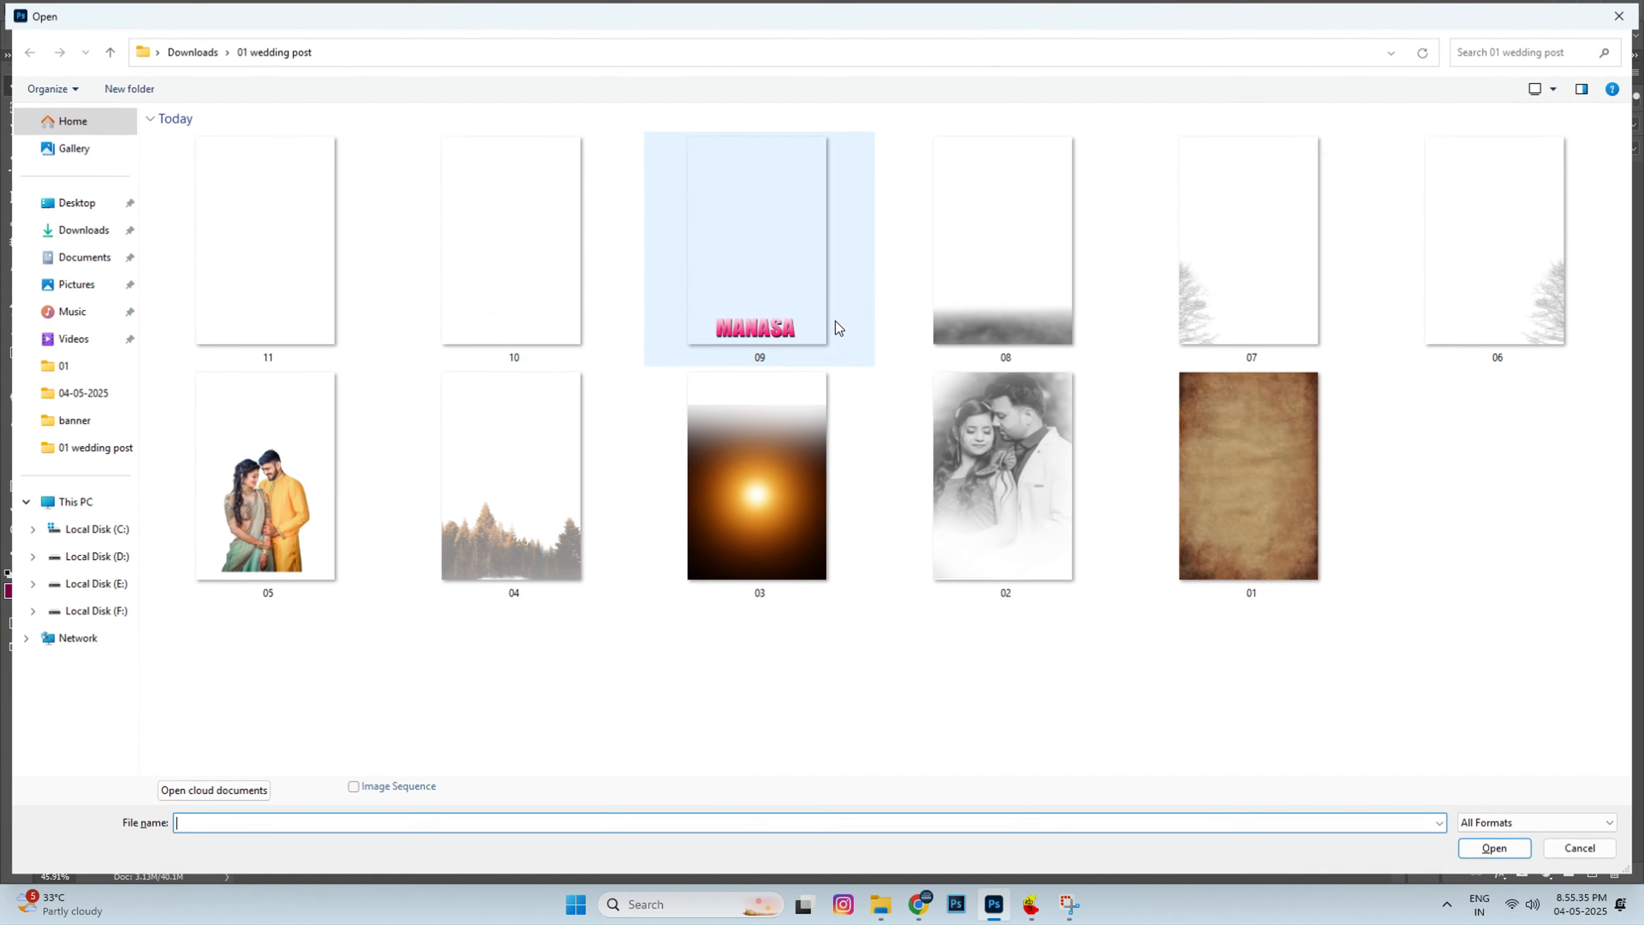
double_click(307, 298)
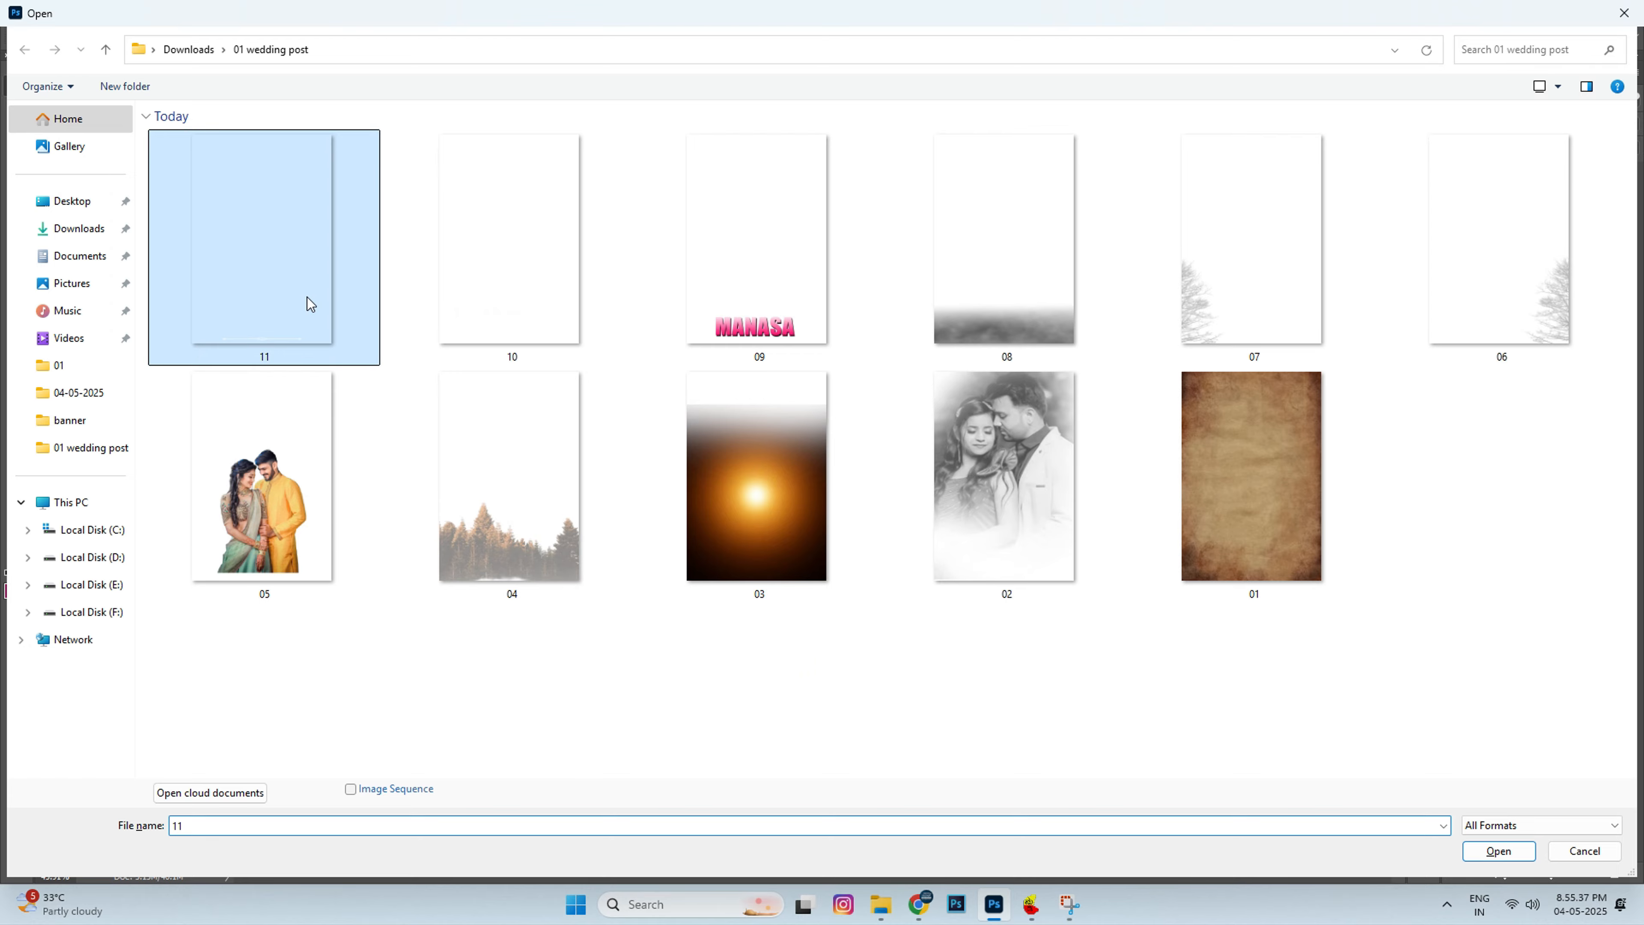
key(ctrl+w)
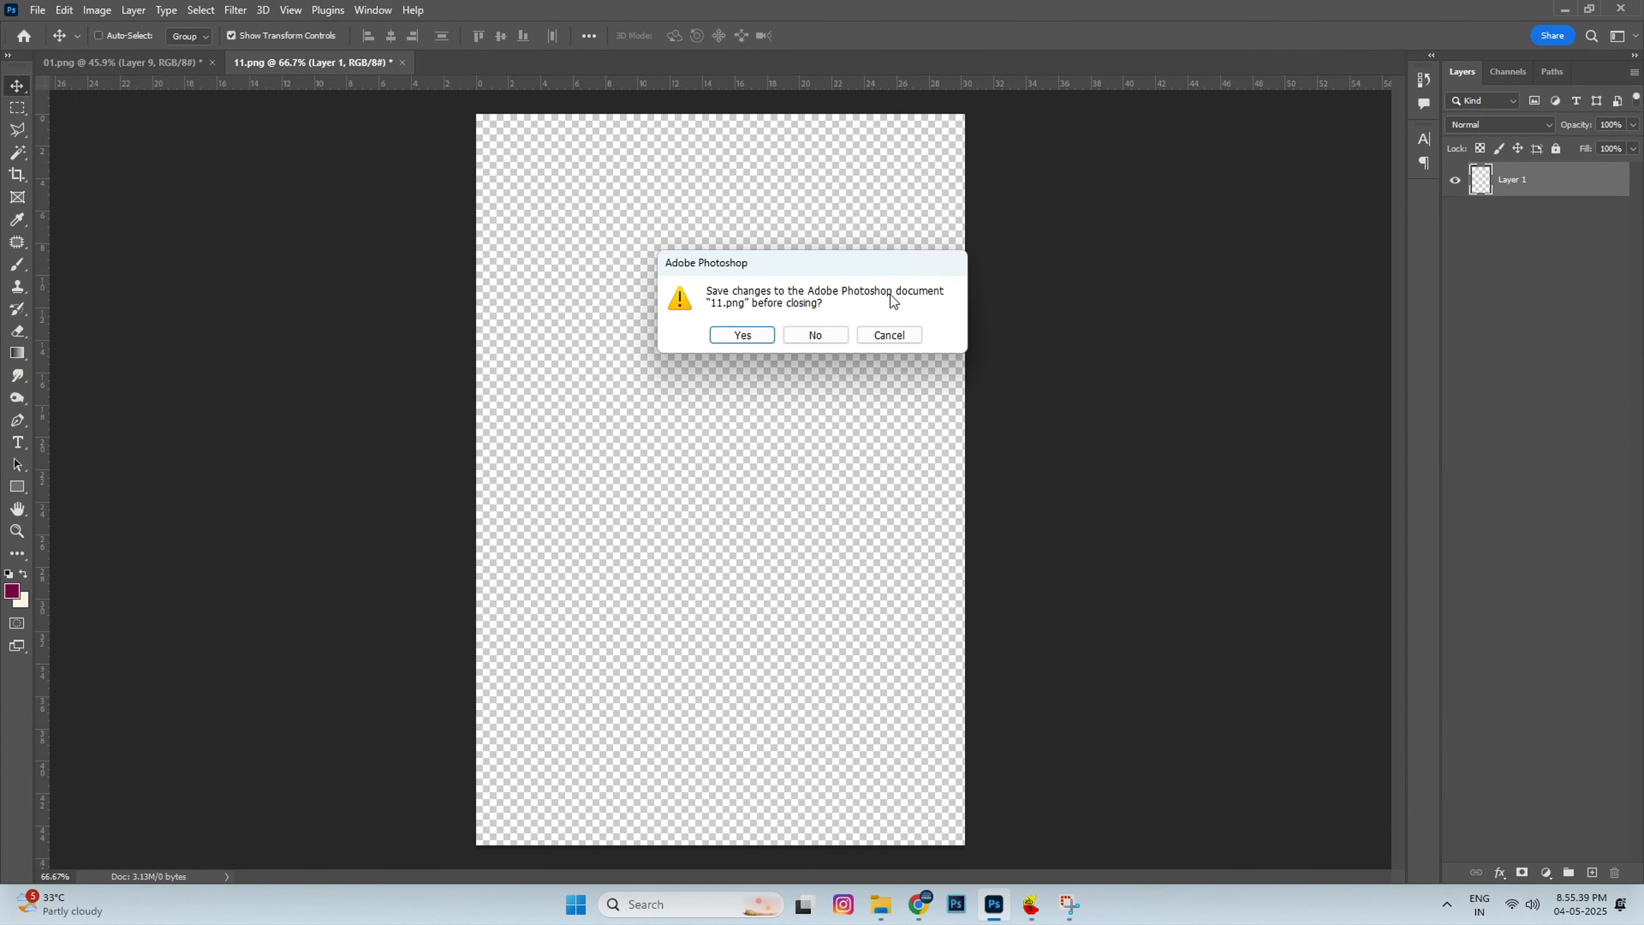
click(814, 335)
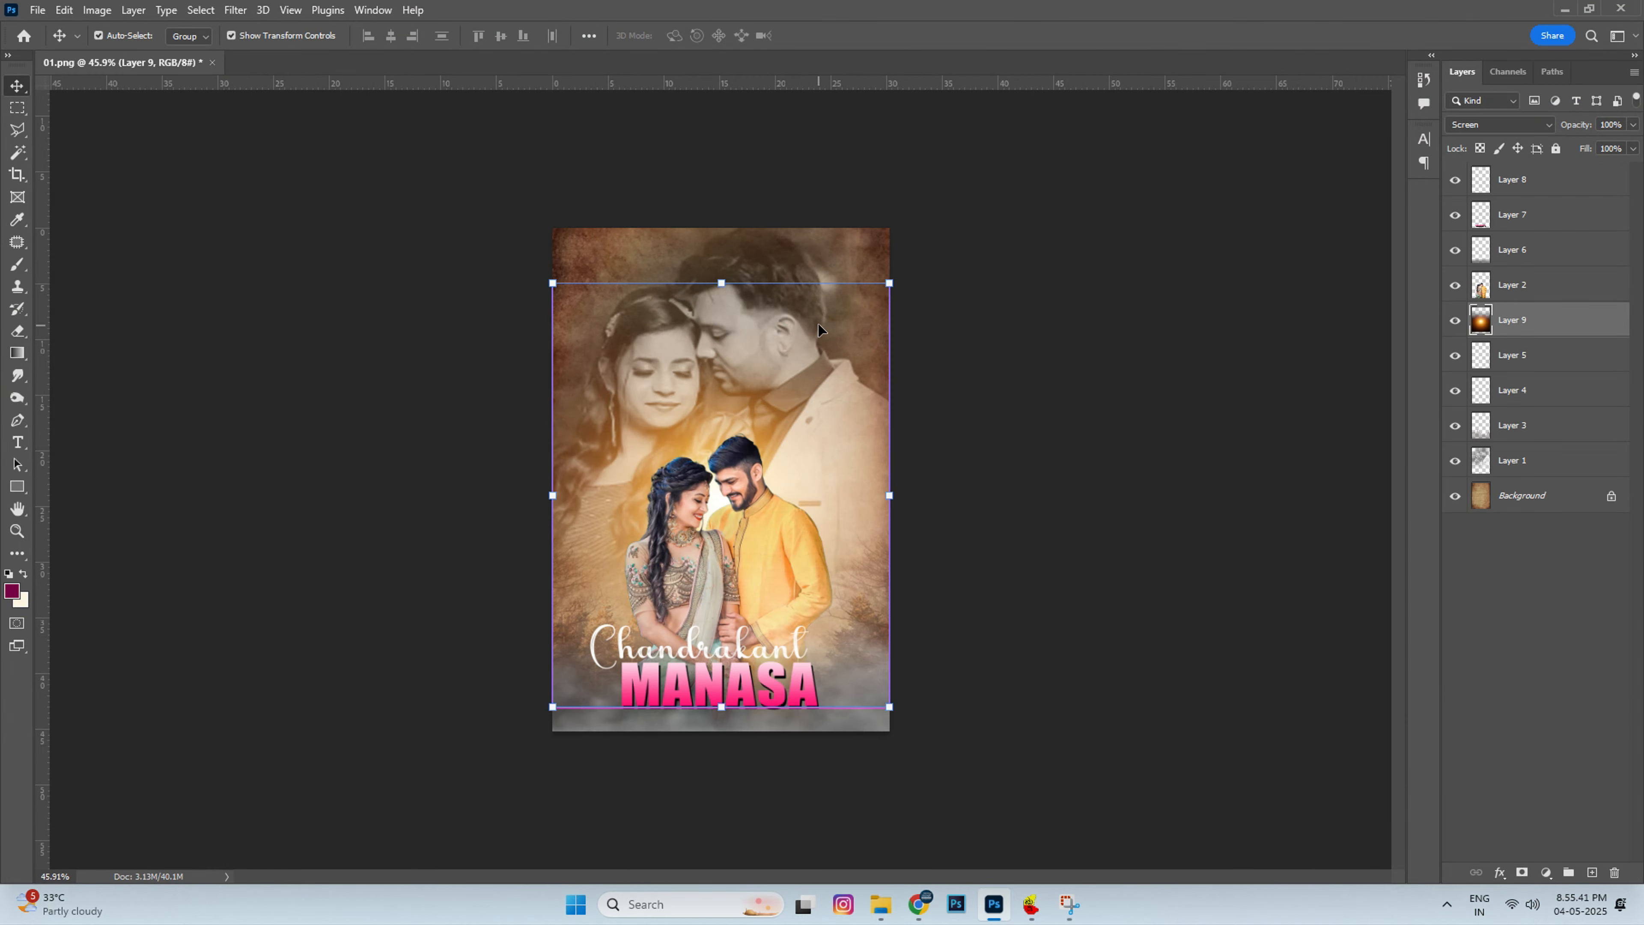
key(ctrl+v)
drag(790, 483, 828, 361)
key(ctrl+shift+])
Step: Move the ornamental divider up closer beneath the pink name lettering and fine-tune its vertical position
scroll(750, 709, up, 5)
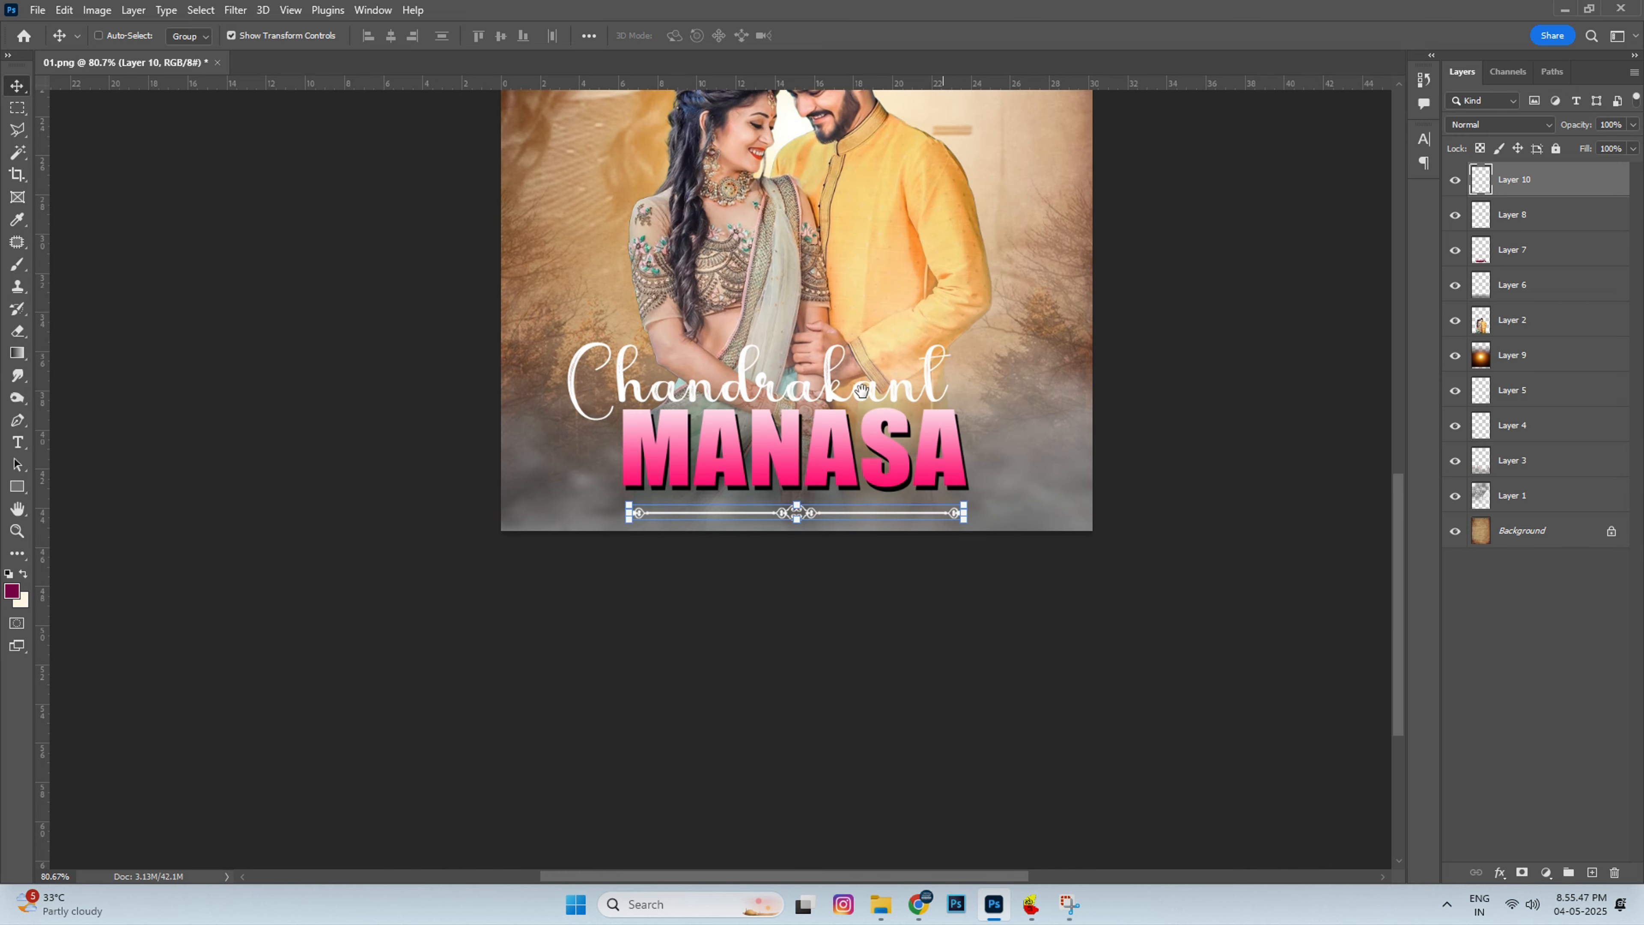
scroll(861, 508, up, 4)
scroll(861, 509, up, 1)
drag(860, 508, 852, 492)
scroll(851, 493, down, 1)
key(ctrl+0)
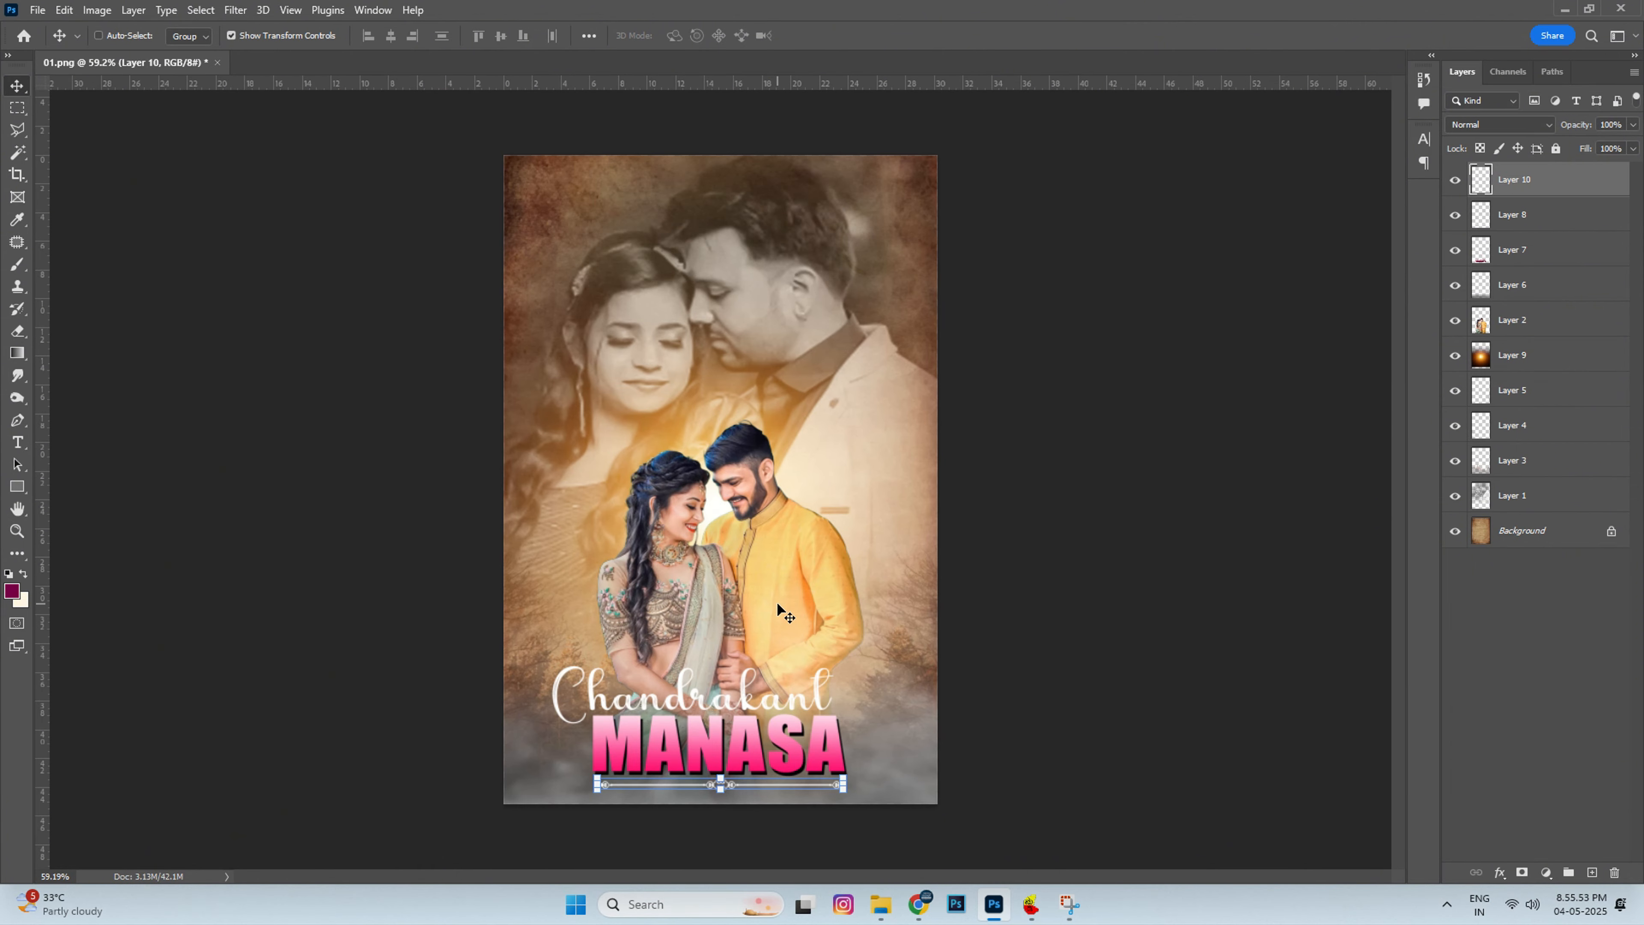
key(Down)
key(Down)
click(17, 108)
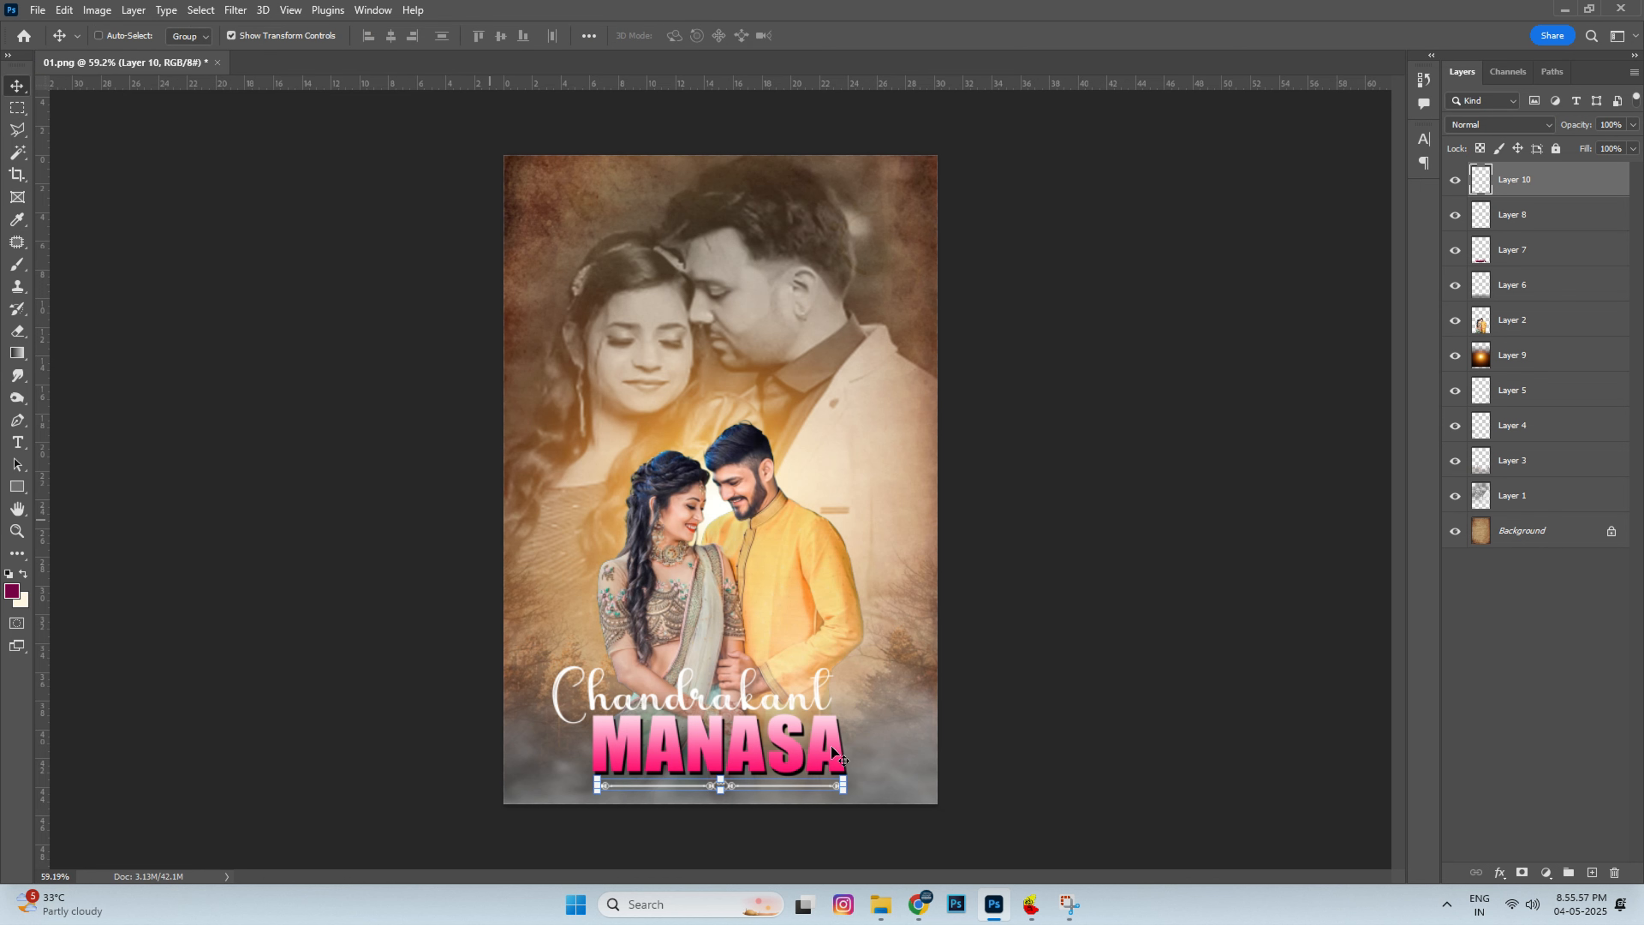
Step: Preview other blend modes on the fog layer while keeping Normal, and stretch the fog's upper edge higher over the couple
right_click(924, 757)
click(932, 766)
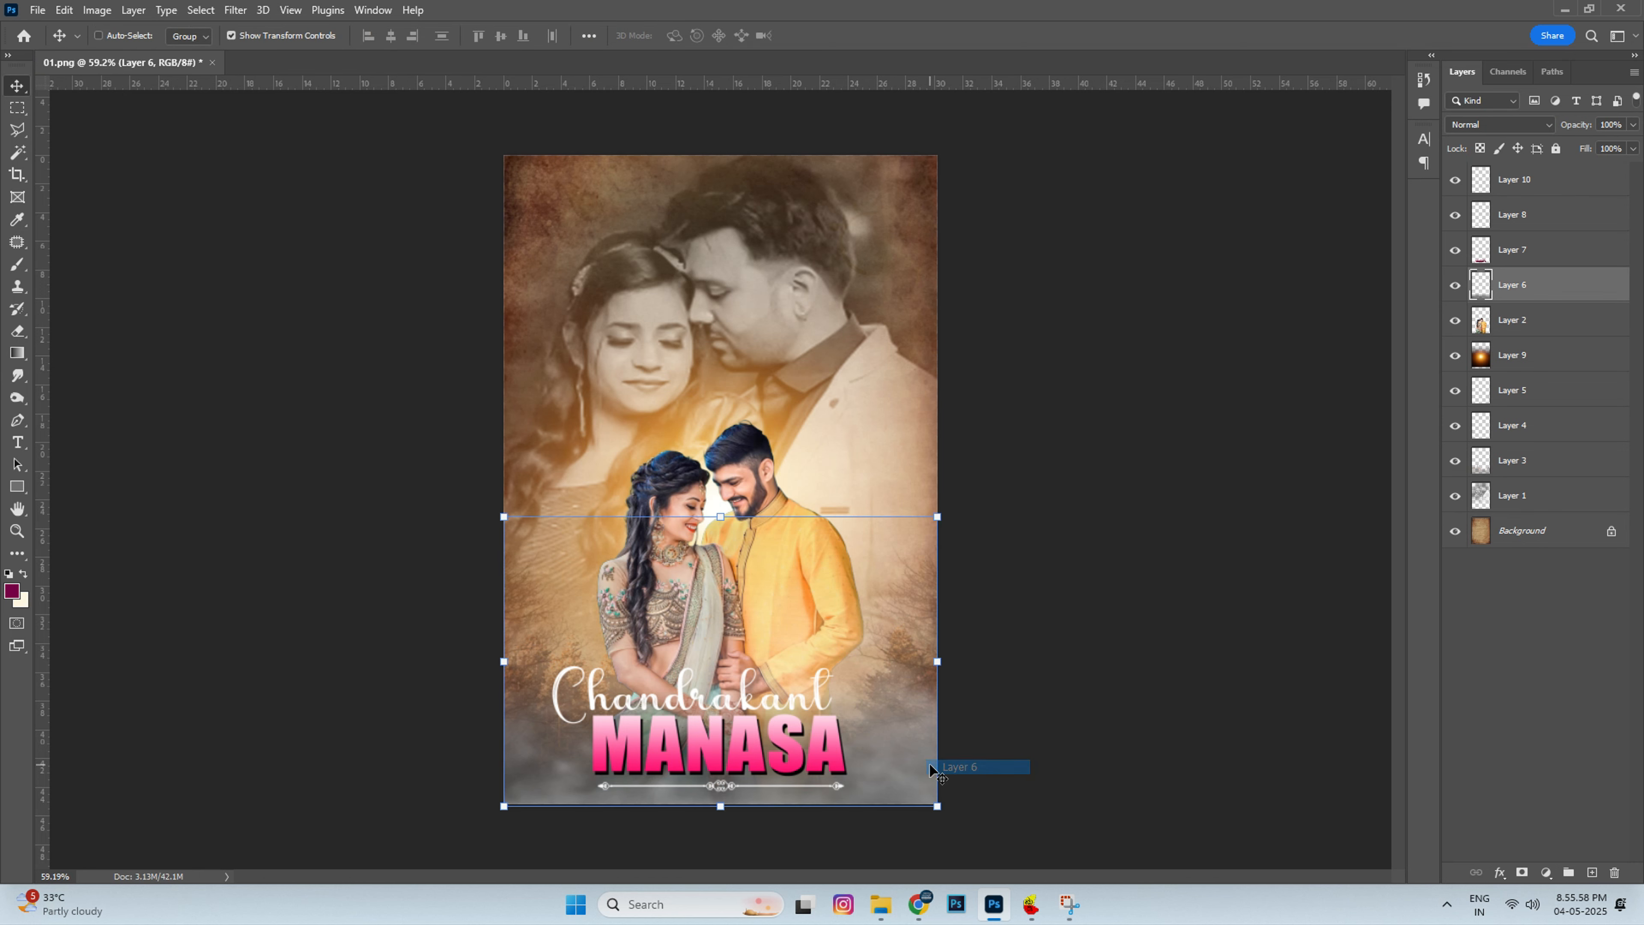
click(1529, 122)
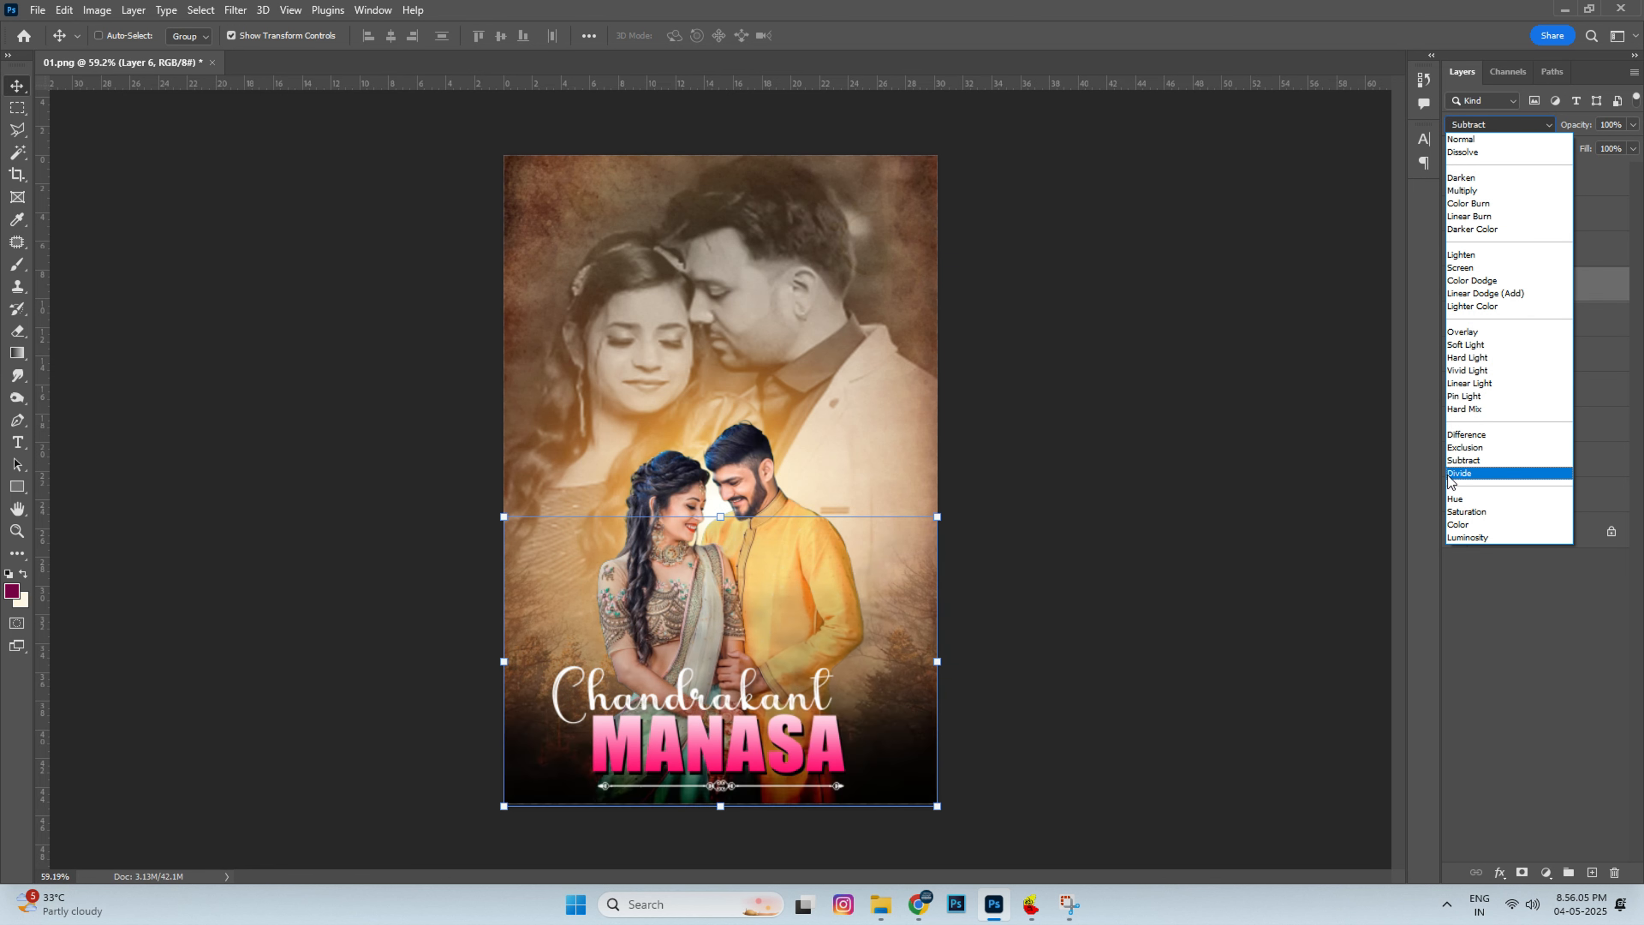
click(1204, 477)
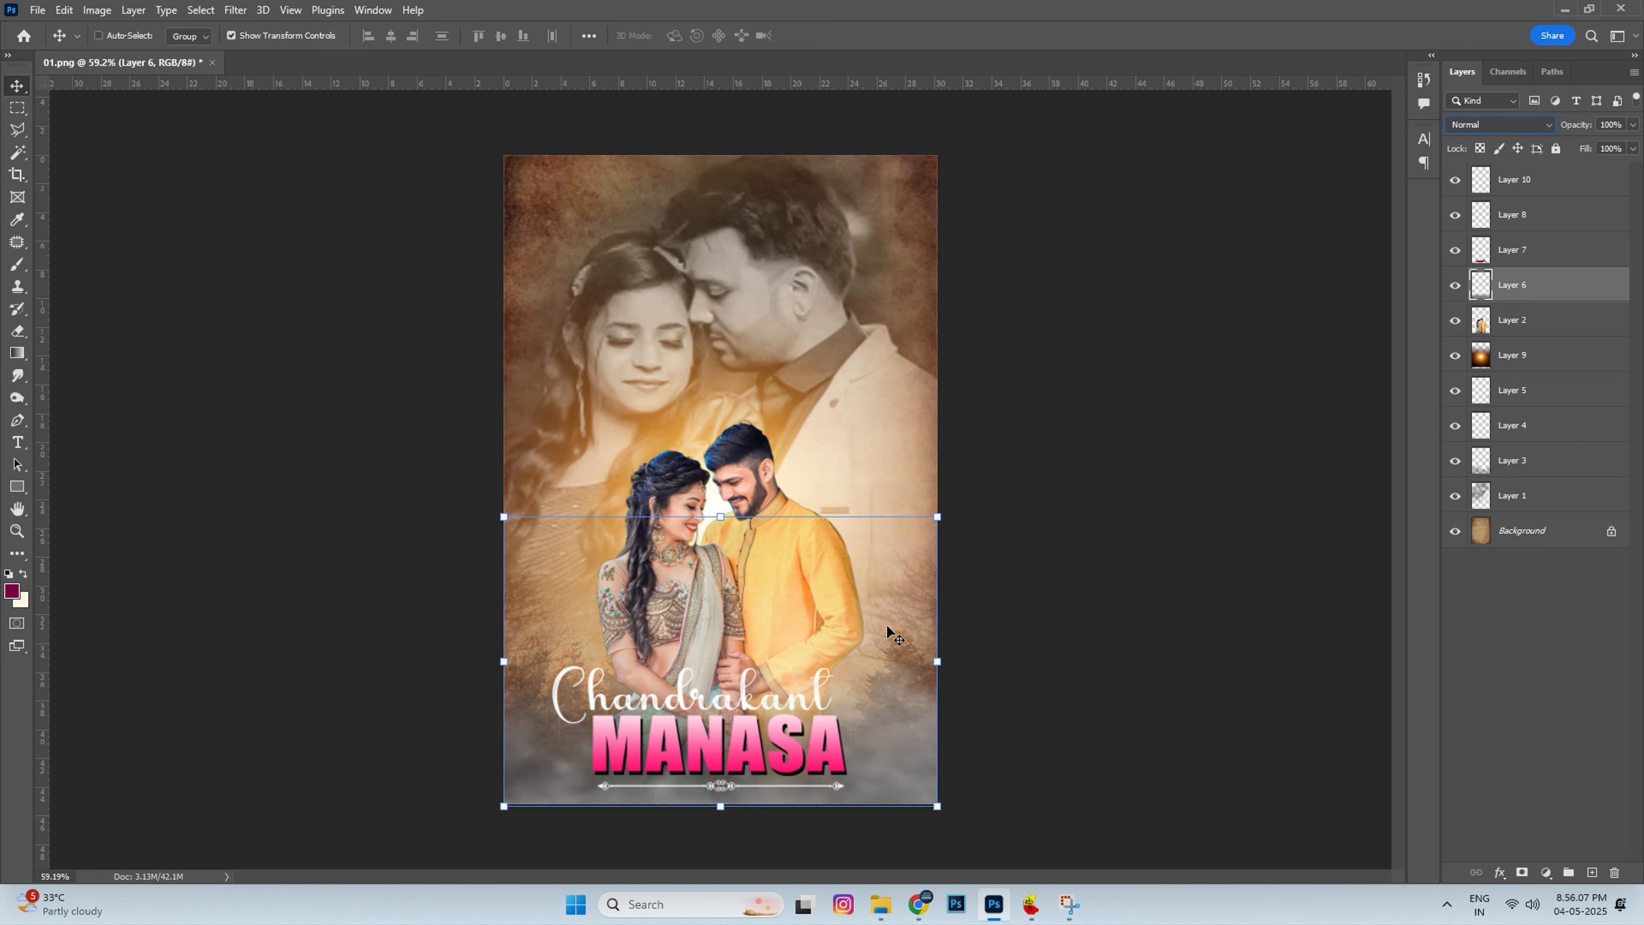
drag(720, 517, 714, 487)
key(Return)
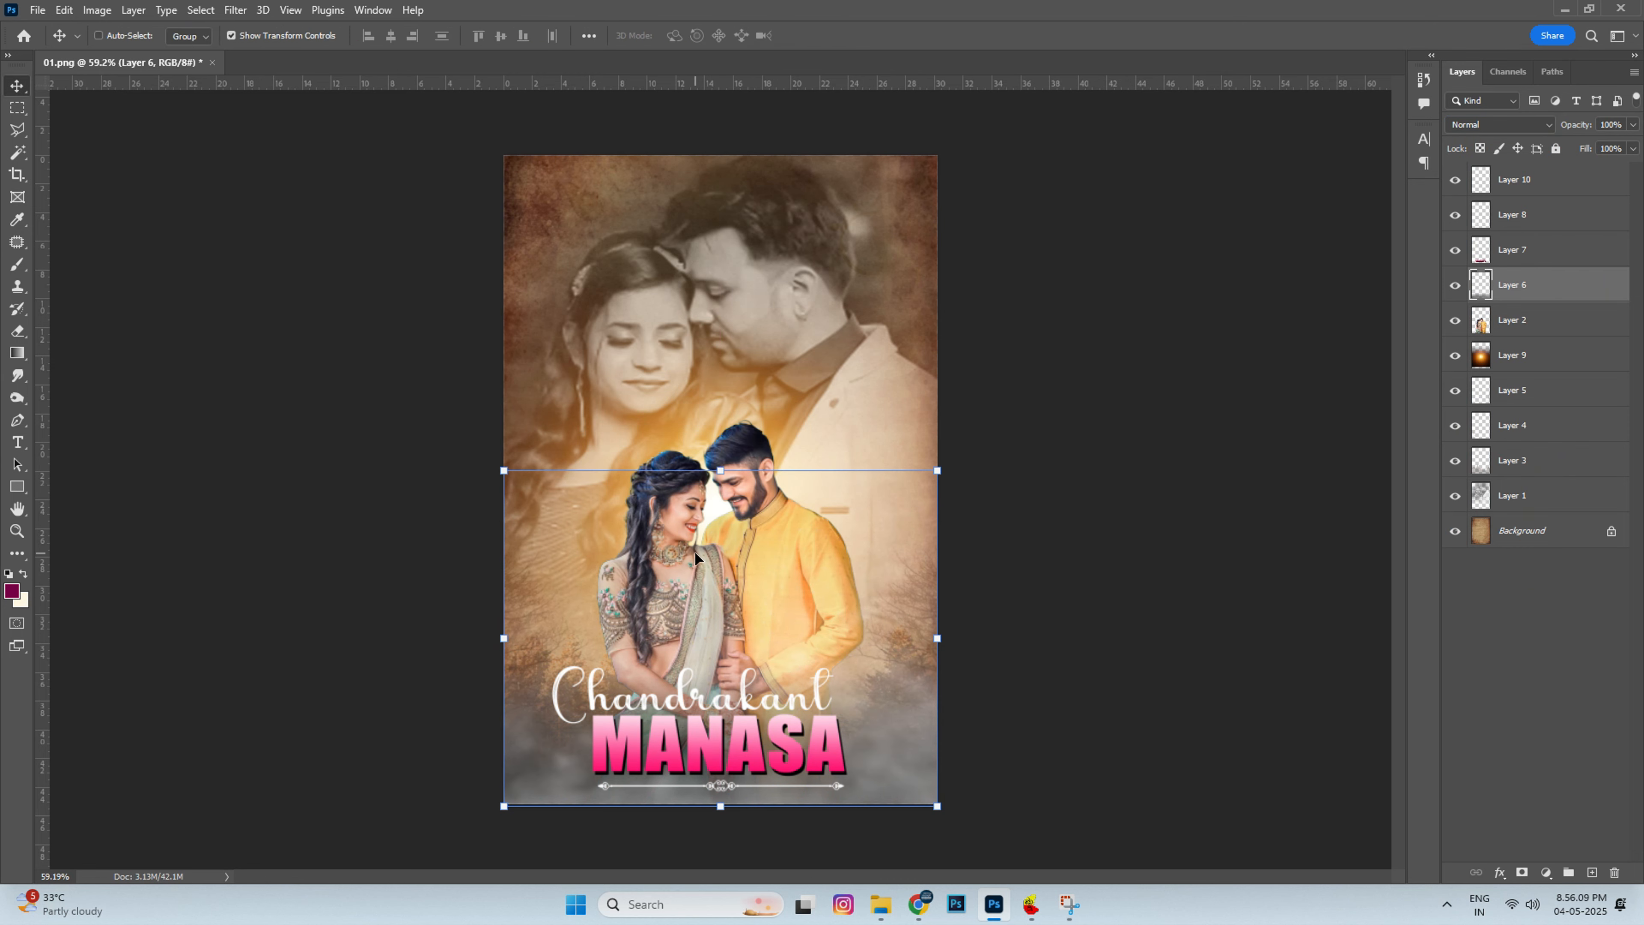
scroll(878, 556, up, 6)
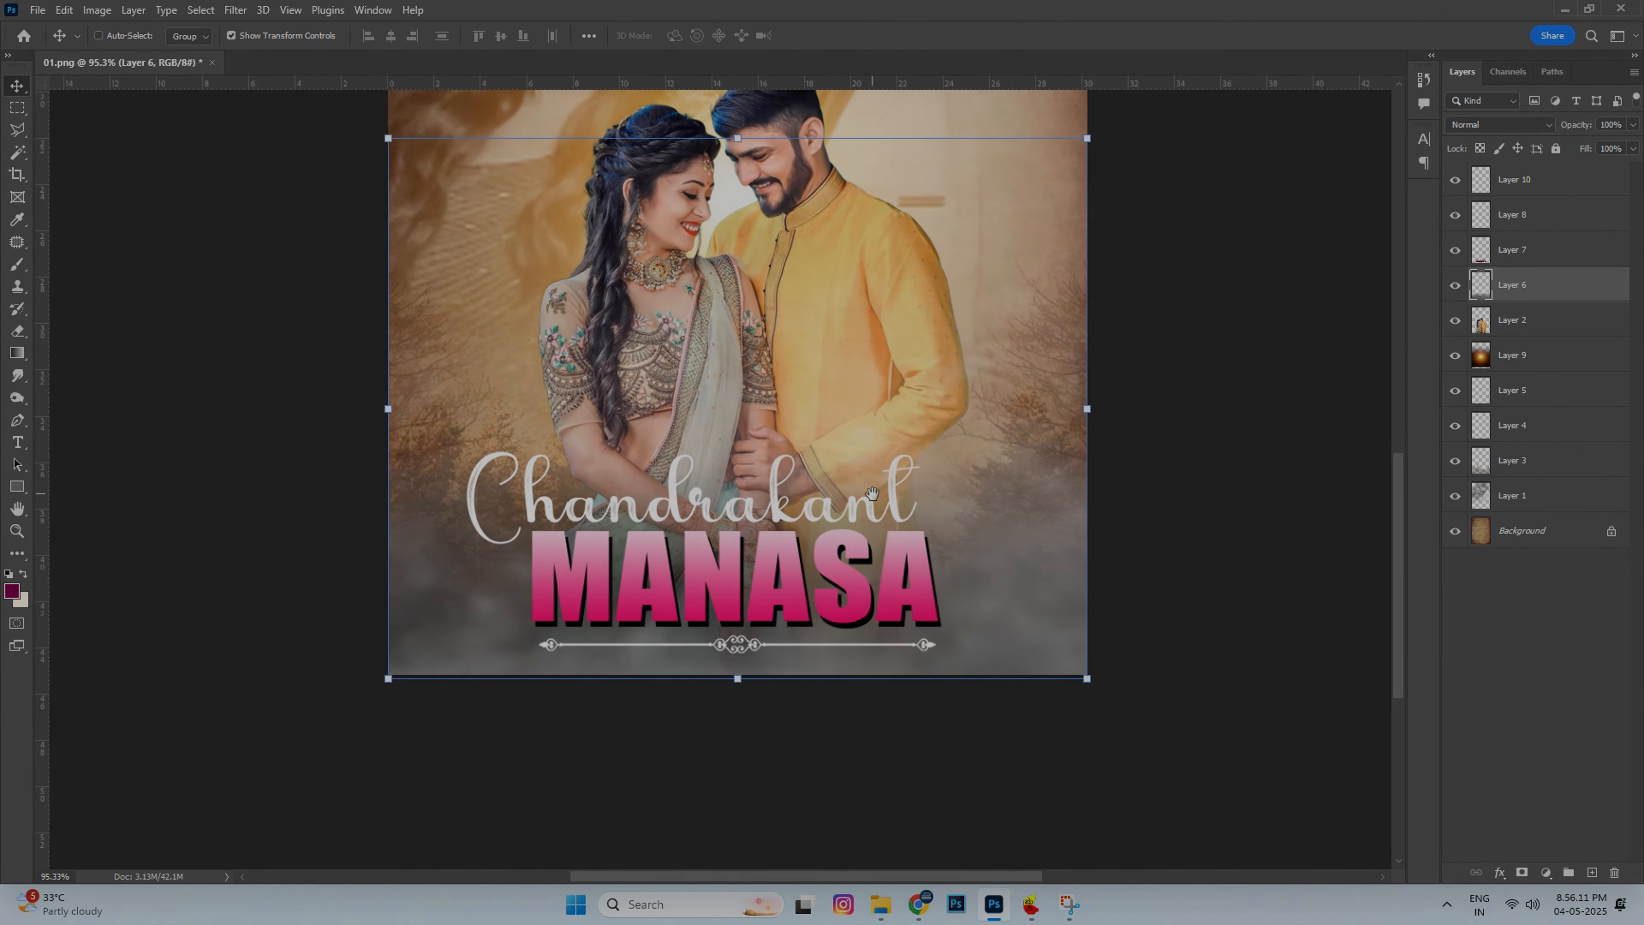
scroll(843, 522, down, 6)
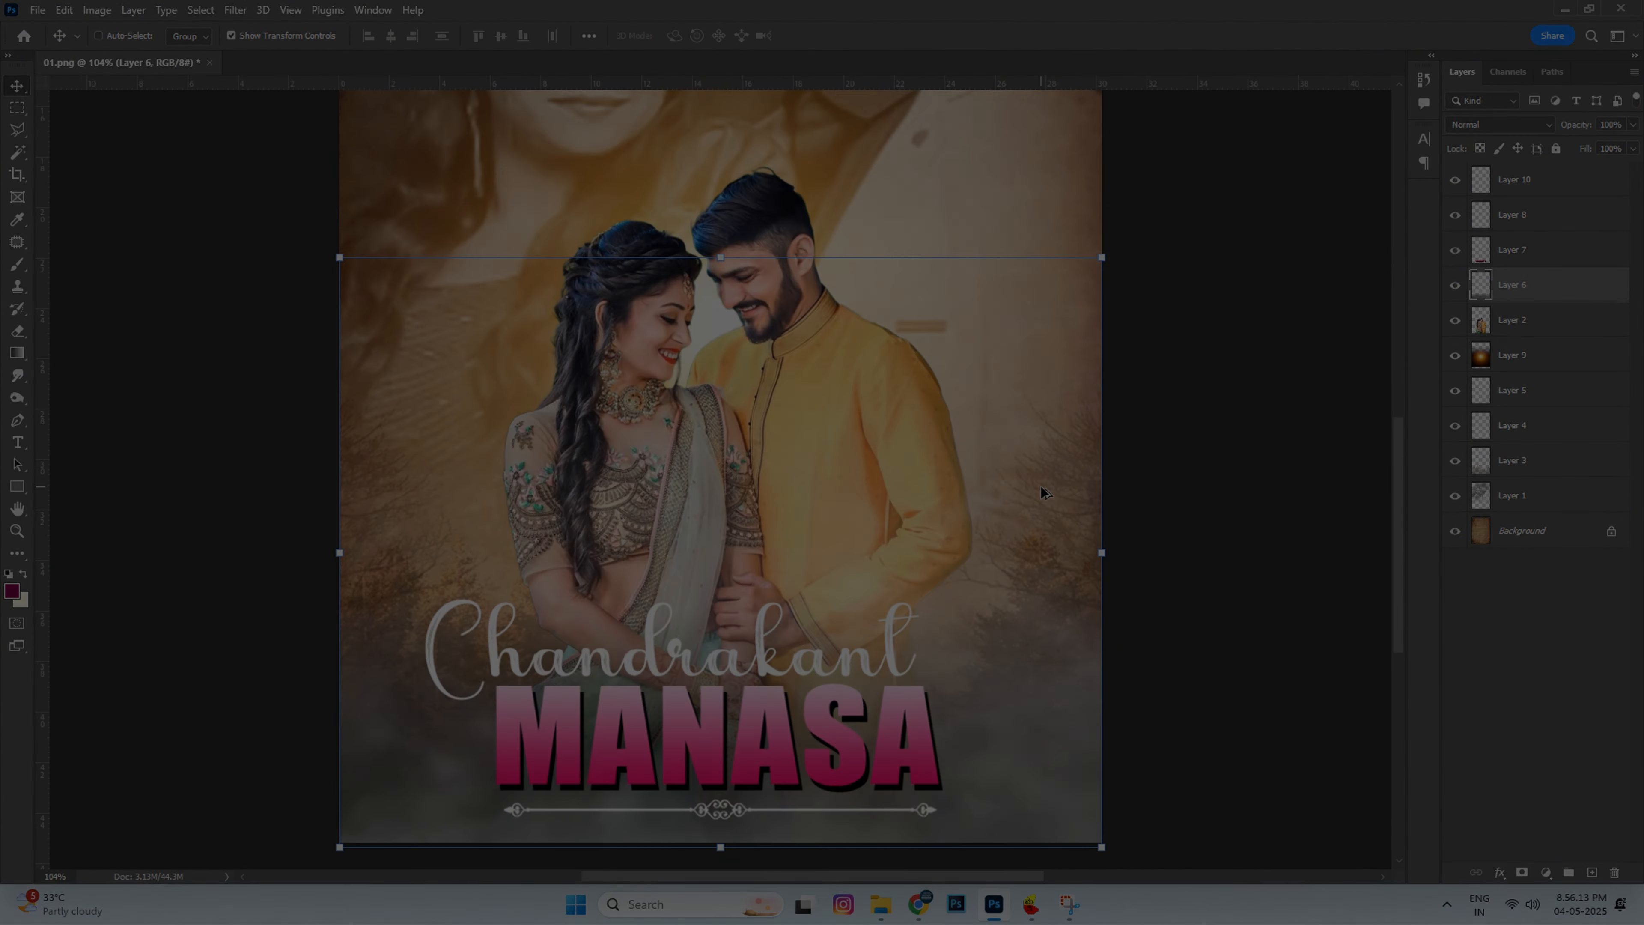